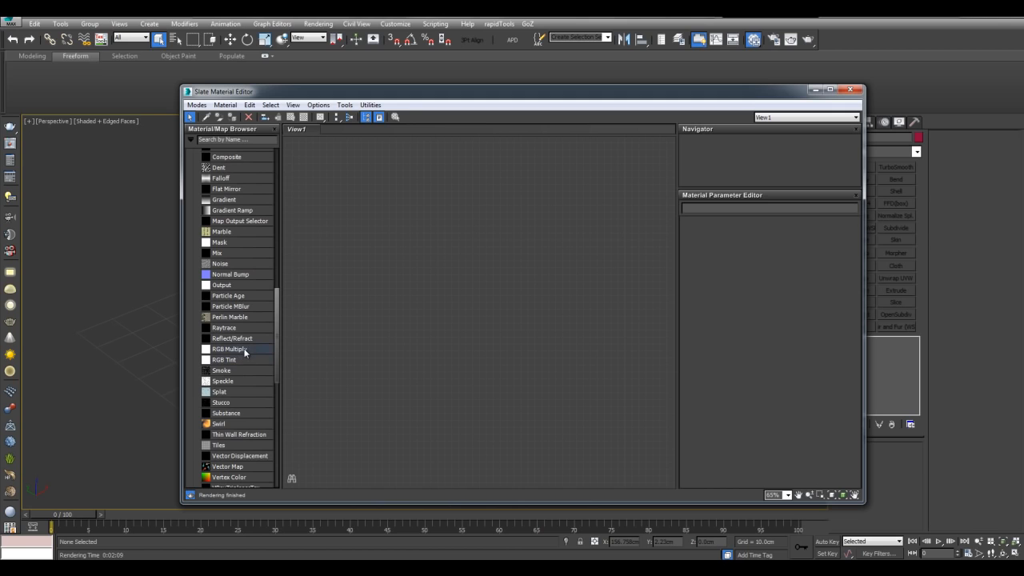
- Add a Substance map node in the Slate editor and browse for a substance file
double_click(241, 414)
double_click(475, 314)
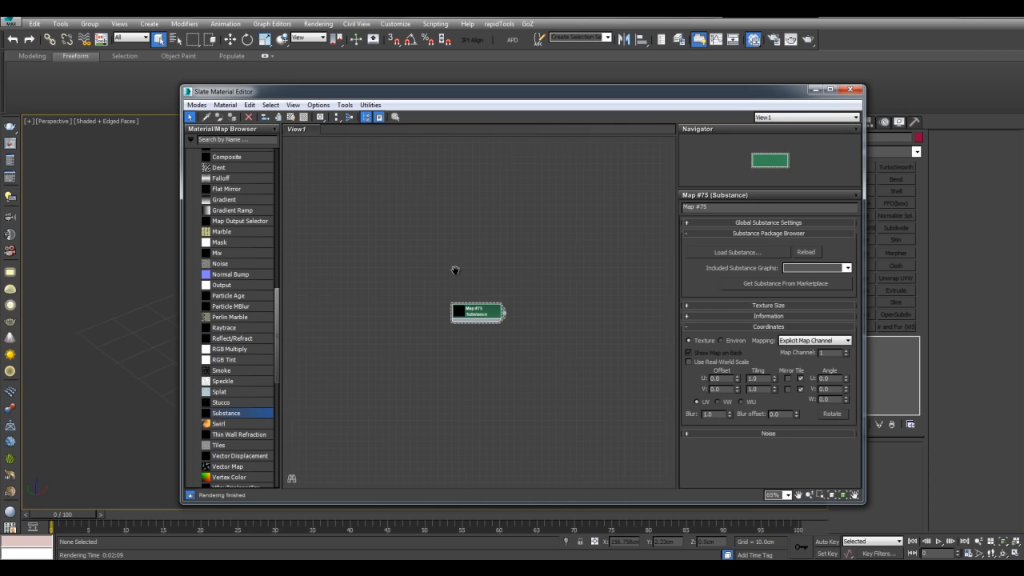
scroll(592, 301, up, 3)
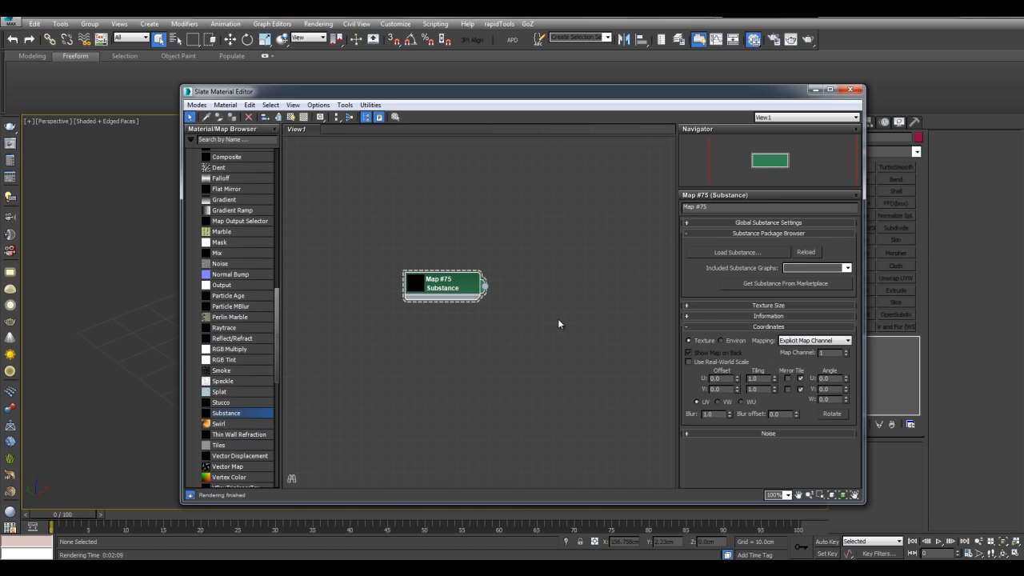
middle_drag(603, 299, 511, 311)
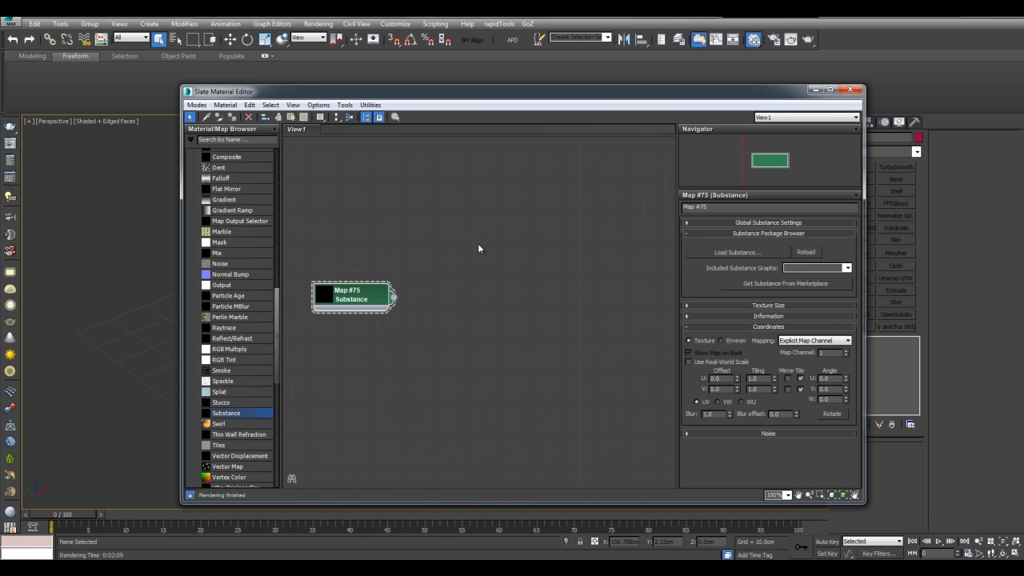
middle_drag(503, 306, 522, 301)
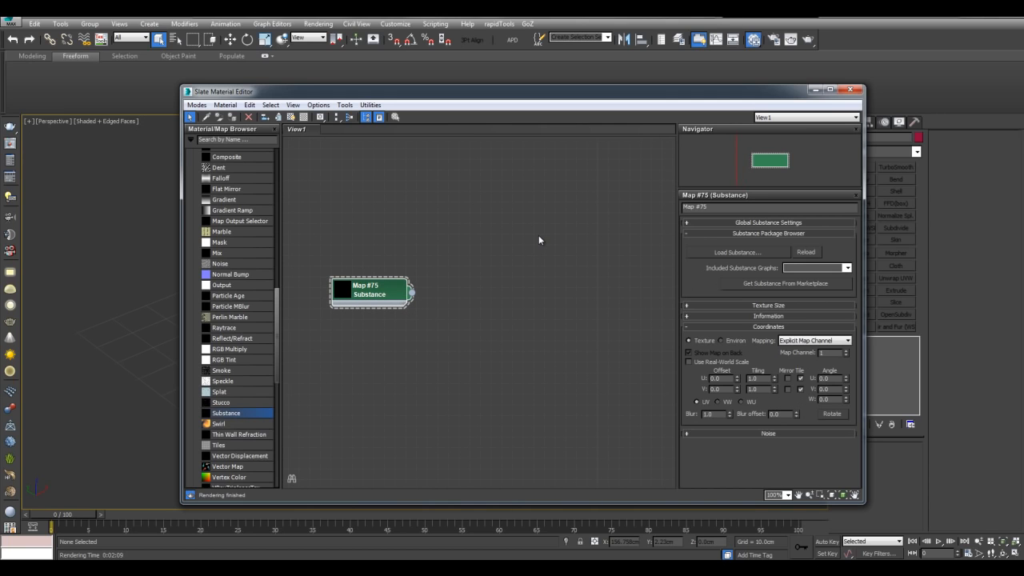
middle_drag(530, 232, 516, 253)
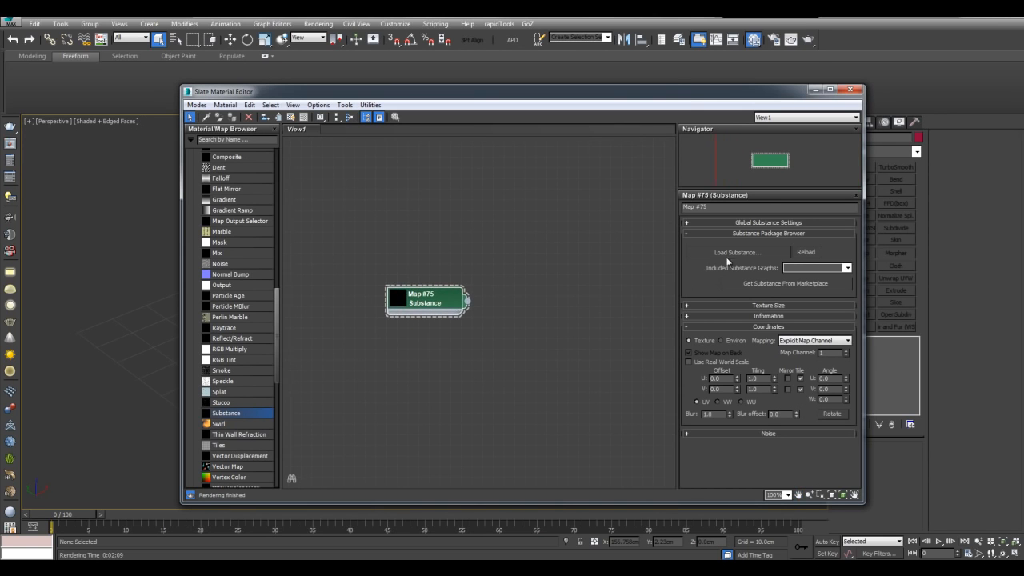
click(725, 251)
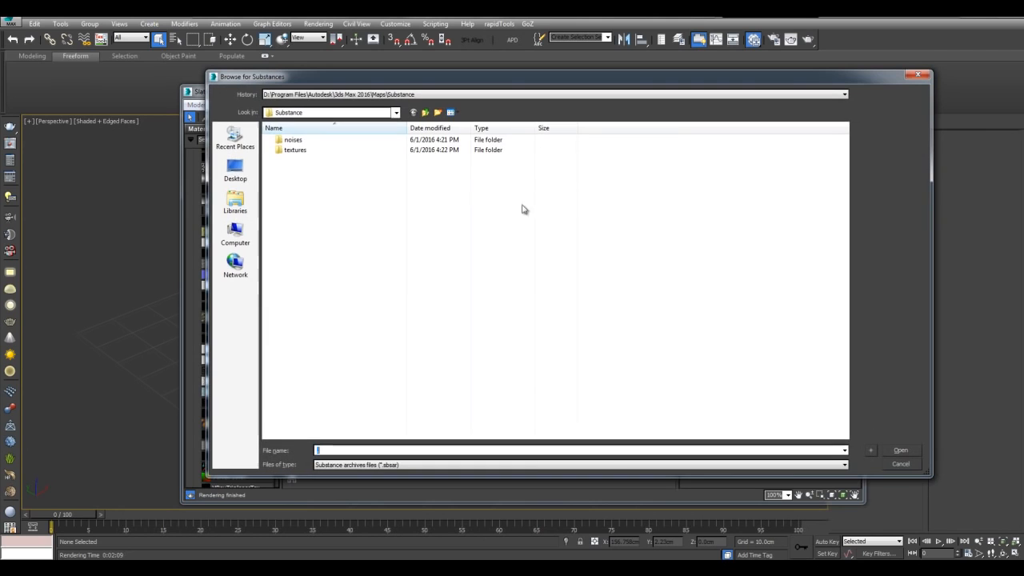
- Load Concrete_Tiles.sbsar from the textures folder into the Substance map
double_click(294, 141)
click(412, 112)
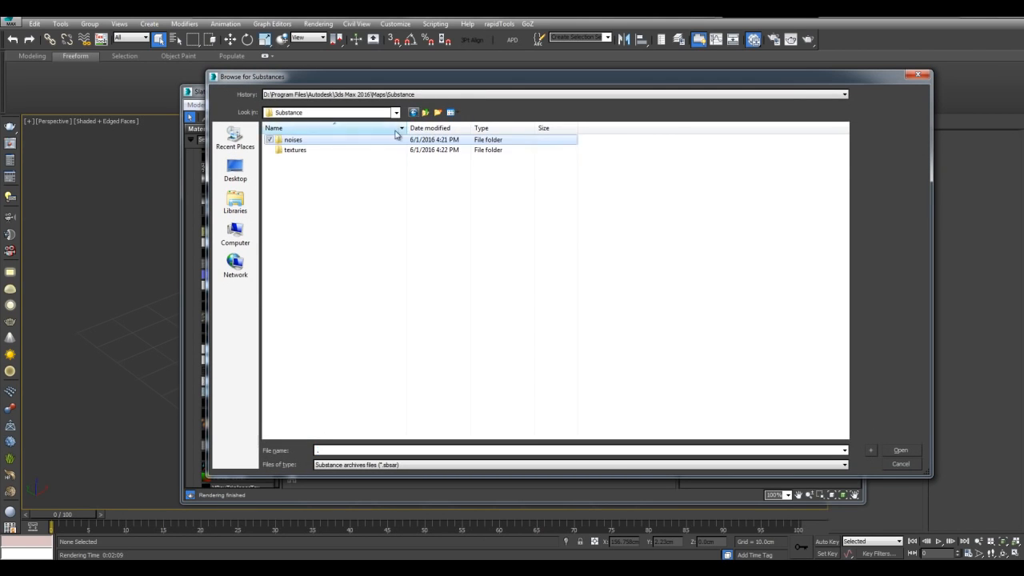
double_click(295, 149)
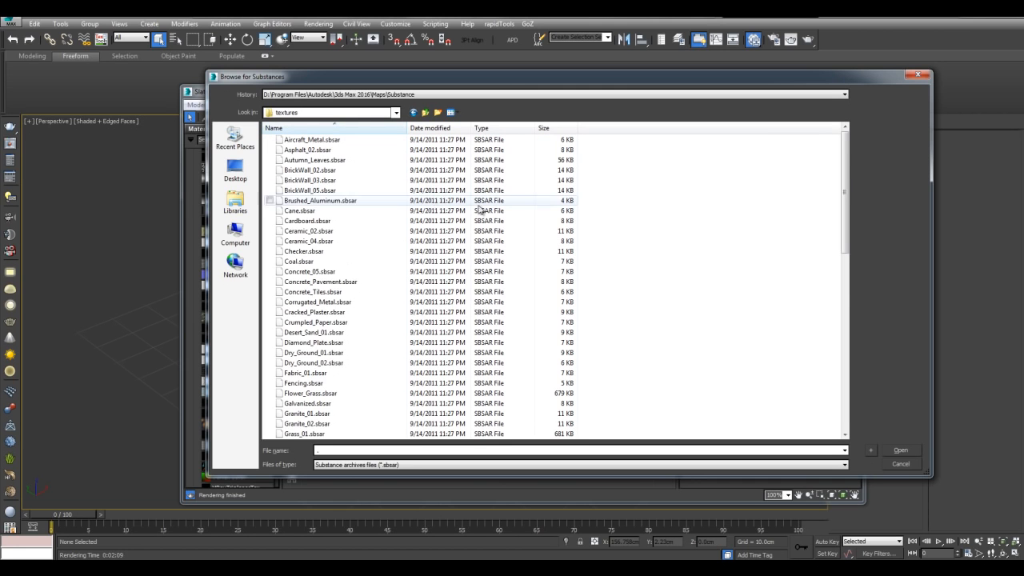
mouse_move(845, 175)
mouse_down()
mouse_move(834, 307)
mouse_move(835, 190)
mouse_move(746, 194)
mouse_up()
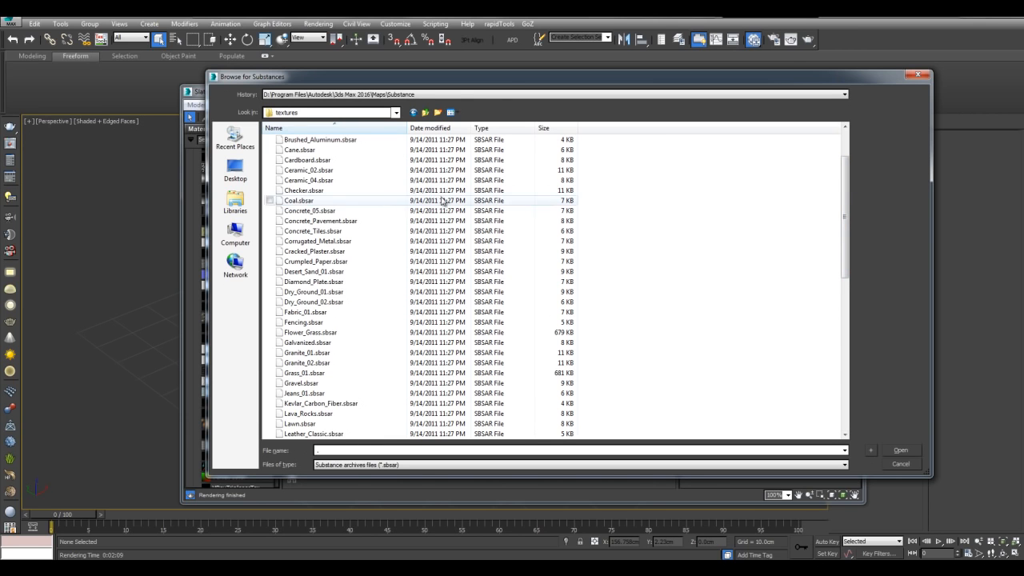
click(324, 231)
double_click(325, 232)
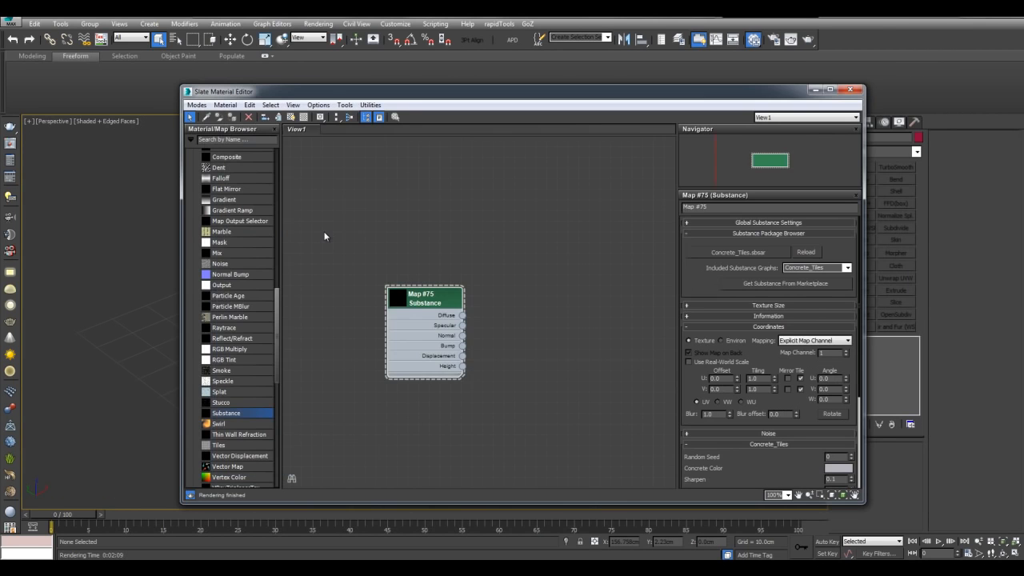
- Create Standard Material #32 and wire Map #75's Diffuse output into its Diffuse Color
middle_drag(488, 305, 520, 274)
scroll(556, 260, up, 2)
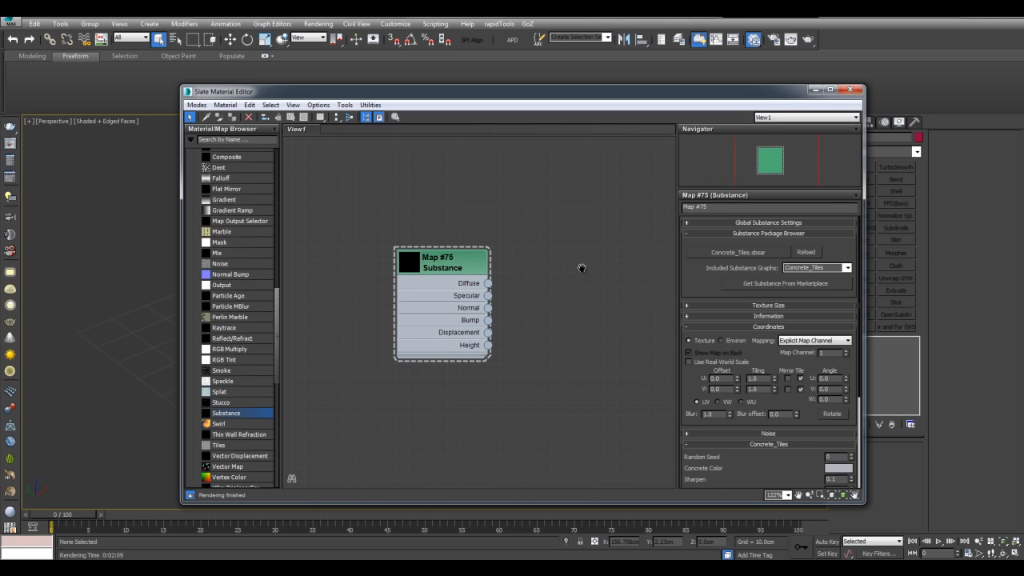
middle_drag(581, 268, 526, 302)
scroll(248, 290, up, 10)
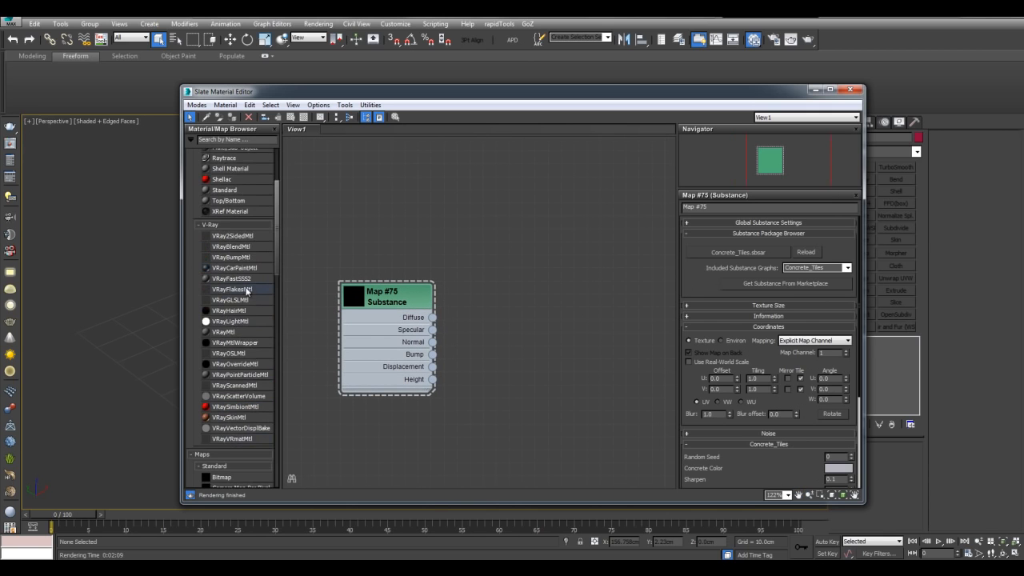
scroll(247, 290, up, 3)
click(232, 306)
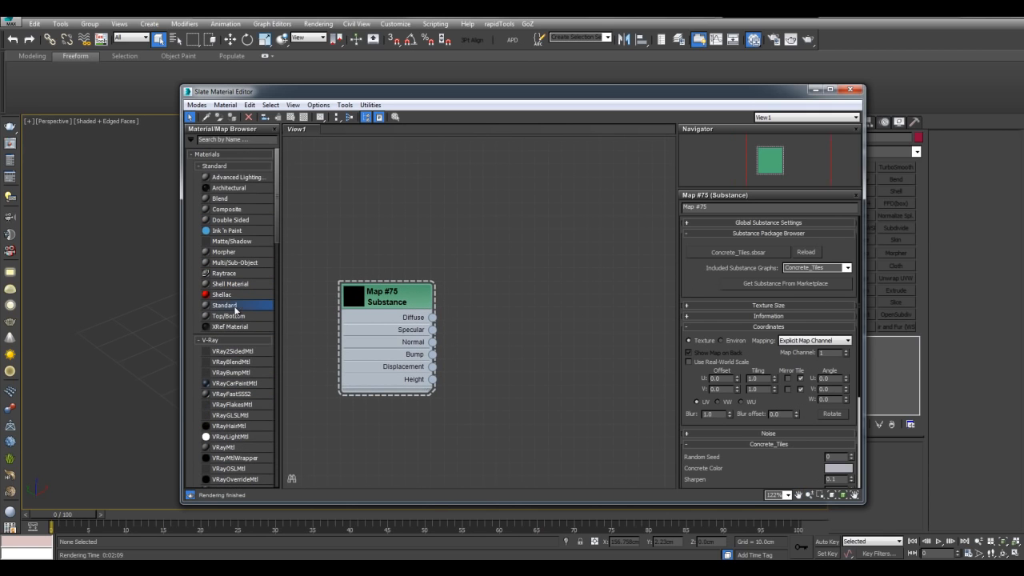
double_click(236, 309)
drag(472, 236, 654, 251)
middle_drag(512, 237, 470, 229)
middle_drag(391, 296, 418, 283)
drag(396, 297, 580, 256)
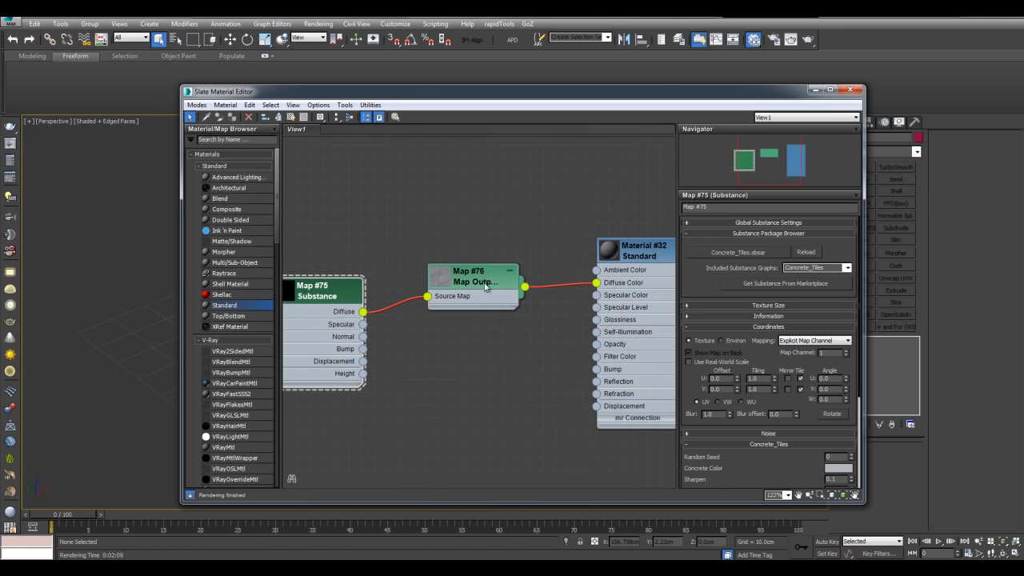
- Confirm Map #76's output selector passes the Diffuse channel
click(482, 281)
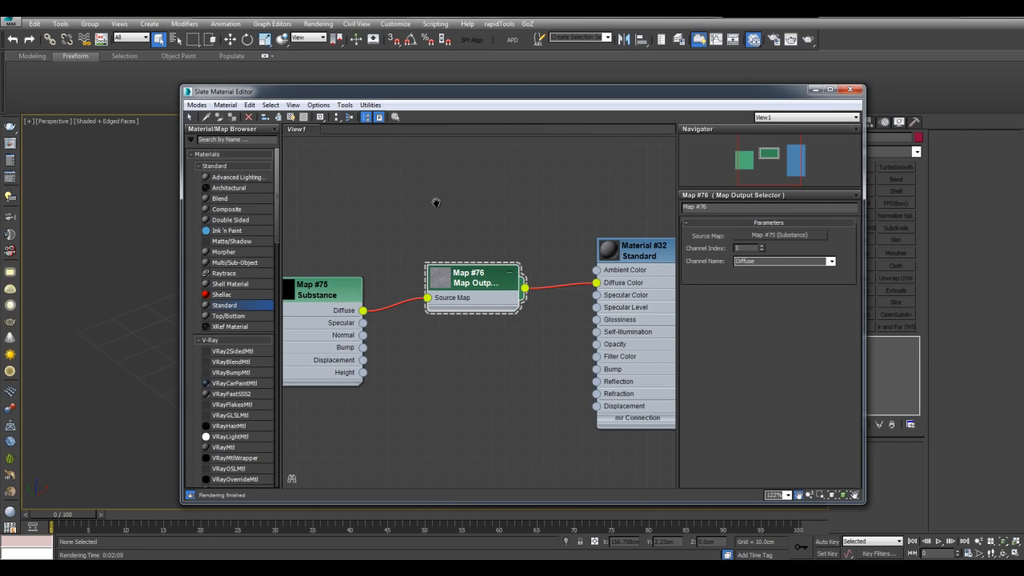
middle_drag(437, 202, 495, 203)
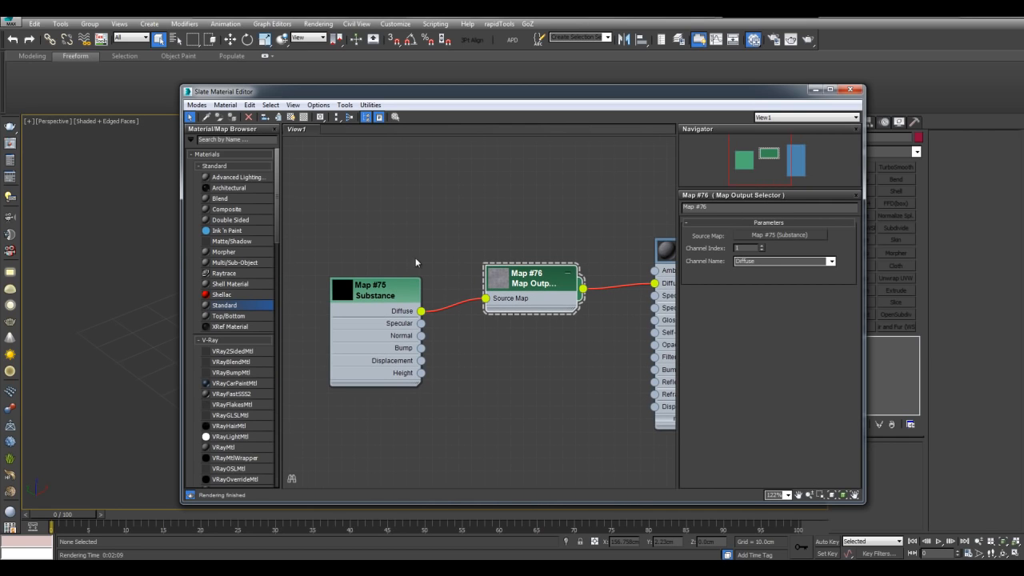
middle_drag(533, 238, 526, 235)
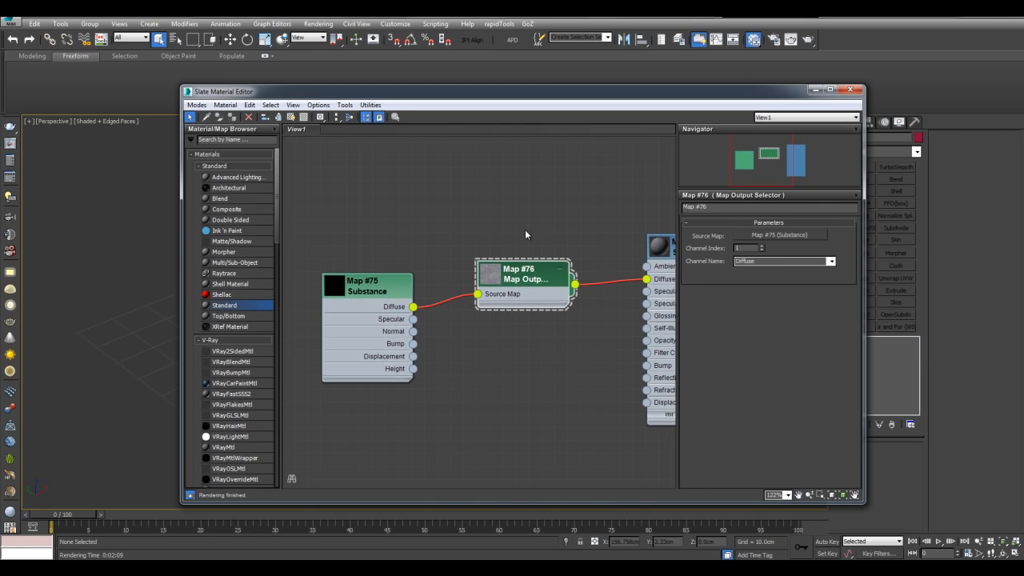
click(831, 260)
click(794, 324)
- Wire the Specular output into Material #32's Specular Level and collapse Map #77's preview
middle_drag(581, 238, 530, 234)
mouse_move(374, 259)
middle_down()
mouse_move(390, 242)
mouse_move(364, 266)
middle_up()
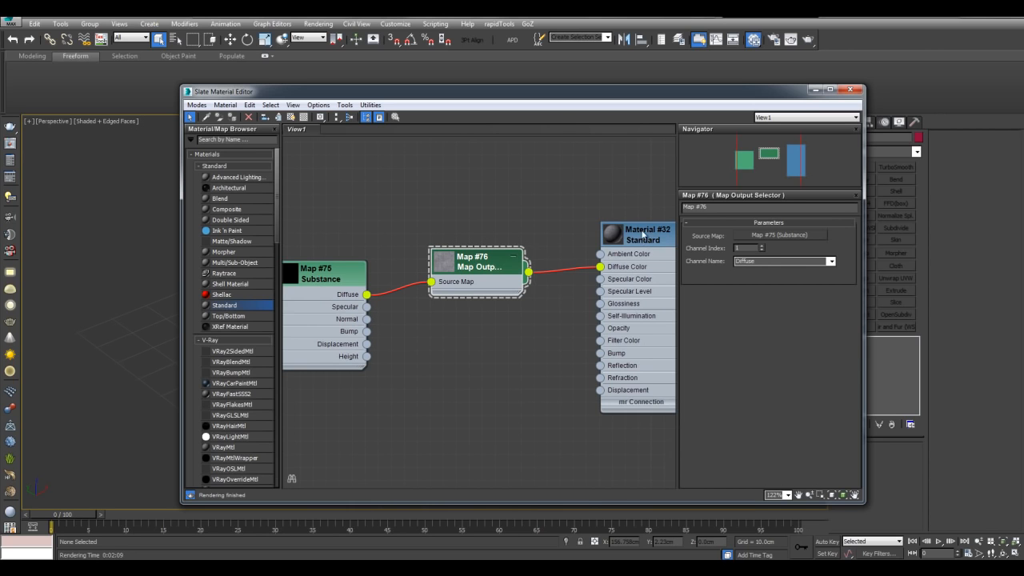
middle_drag(520, 229, 563, 188)
drag(382, 233, 389, 235)
middle_drag(430, 204, 367, 219)
drag(353, 283, 590, 274)
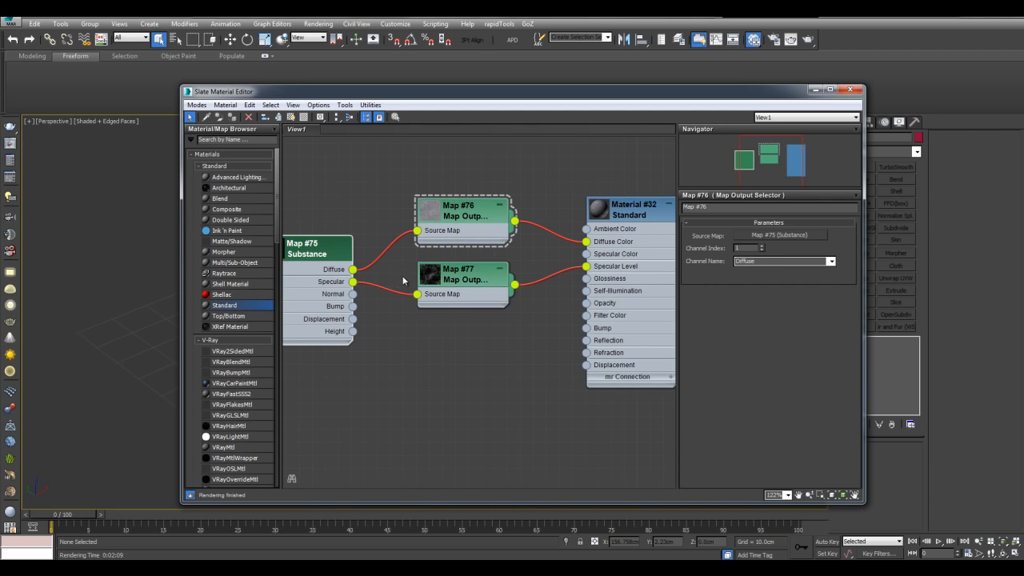
middle_drag(403, 281, 429, 297)
scroll(428, 297, up, 4)
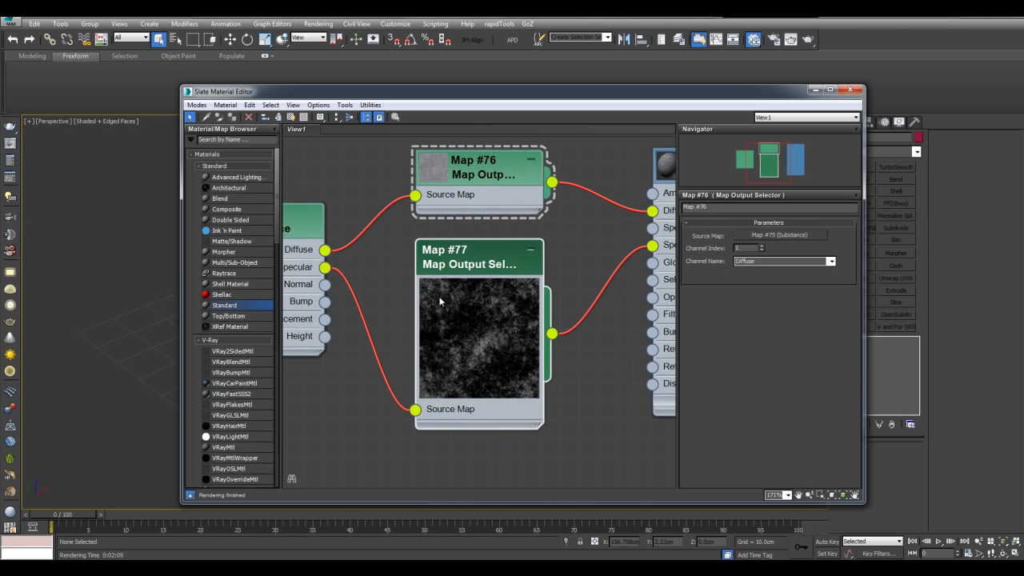
double_click(450, 297)
scroll(395, 328, down, 1)
middle_drag(410, 328, 405, 350)
scroll(252, 378, down, 10)
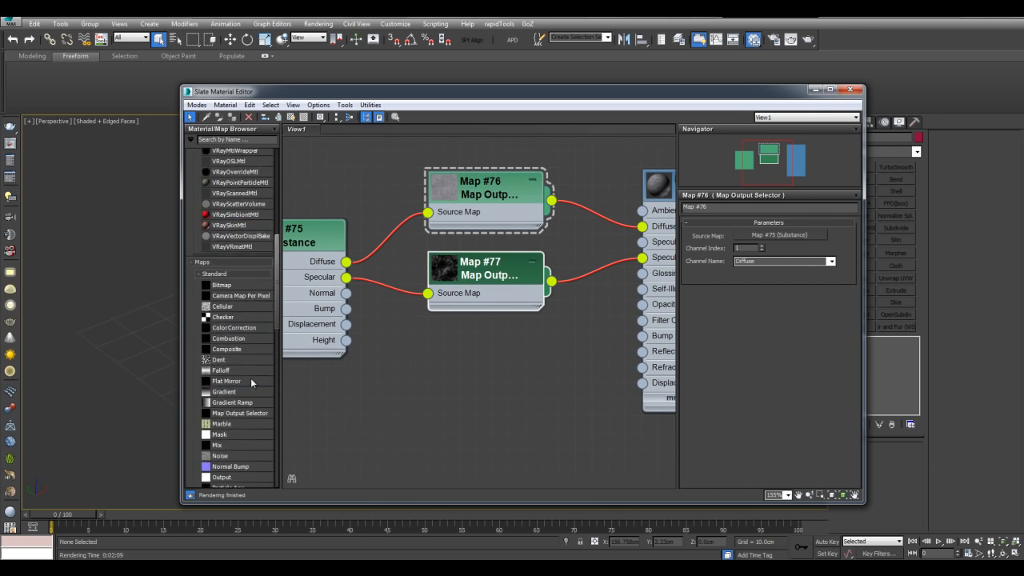
- Add a Normal Bump map and plug it into Material #32's Bump slot
drag(245, 391, 501, 347)
middle_drag(561, 319, 478, 329)
drag(485, 383, 560, 345)
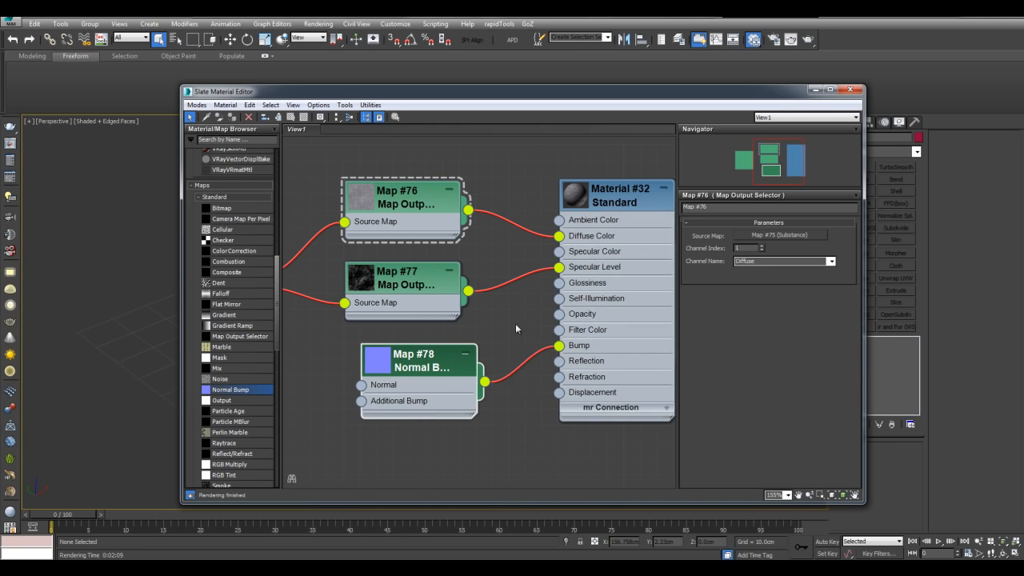
- Connect the substance's Normal output to the Normal Bump's Normal input
middle_drag(516, 329, 649, 320)
drag(404, 303, 503, 385)
middle_drag(411, 195, 455, 189)
scroll(454, 189, down, 1)
drag(438, 228, 322, 199)
- Wire the substance's Bump output into the Normal Bump's Additional Bump input
middle_drag(416, 182, 492, 184)
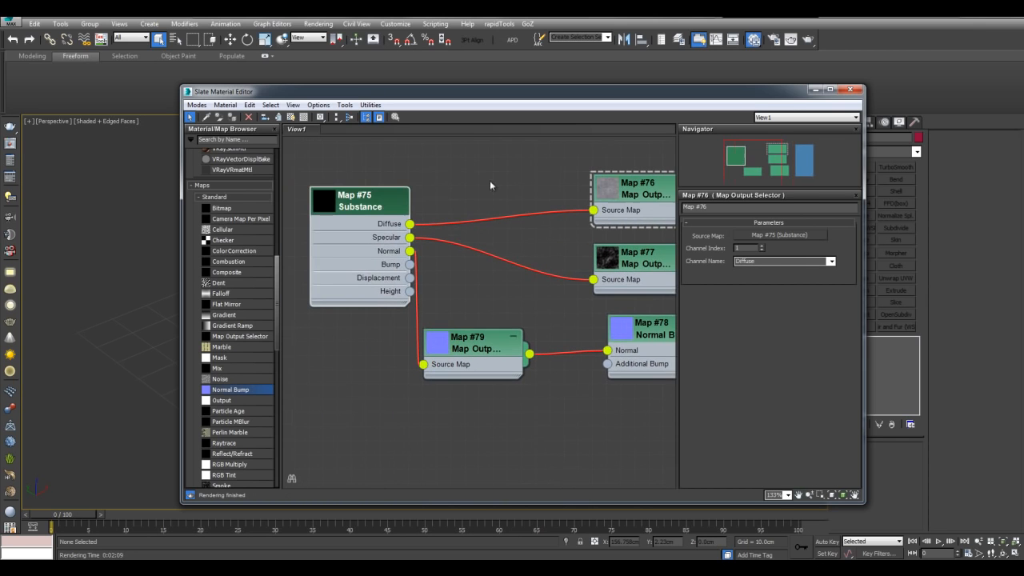
drag(392, 212, 368, 227)
middle_drag(388, 360, 461, 379)
scroll(456, 372, up, 1)
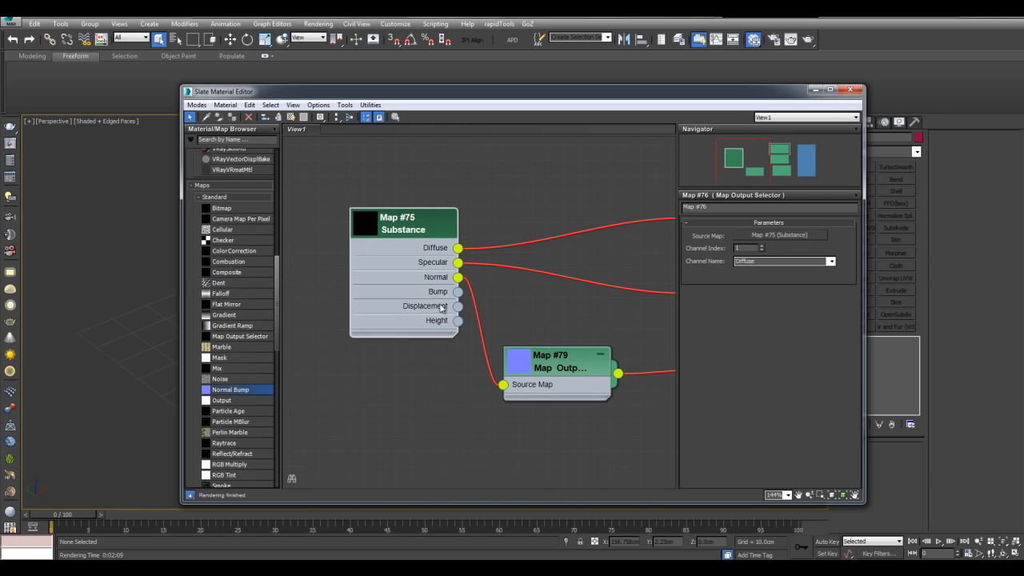
middle_drag(517, 300, 527, 340)
scroll(527, 339, up, 1)
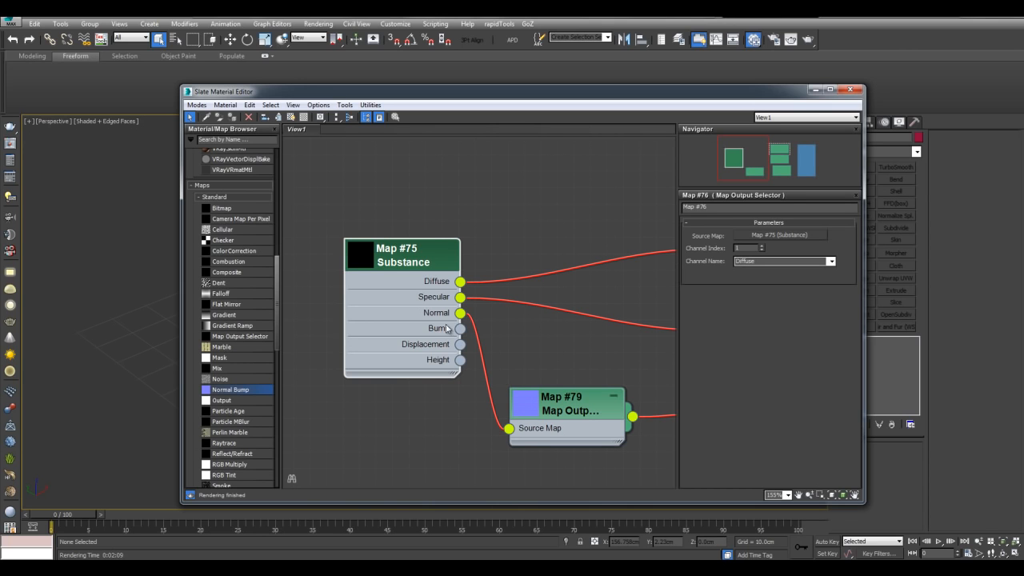
scroll(488, 336, up, 2)
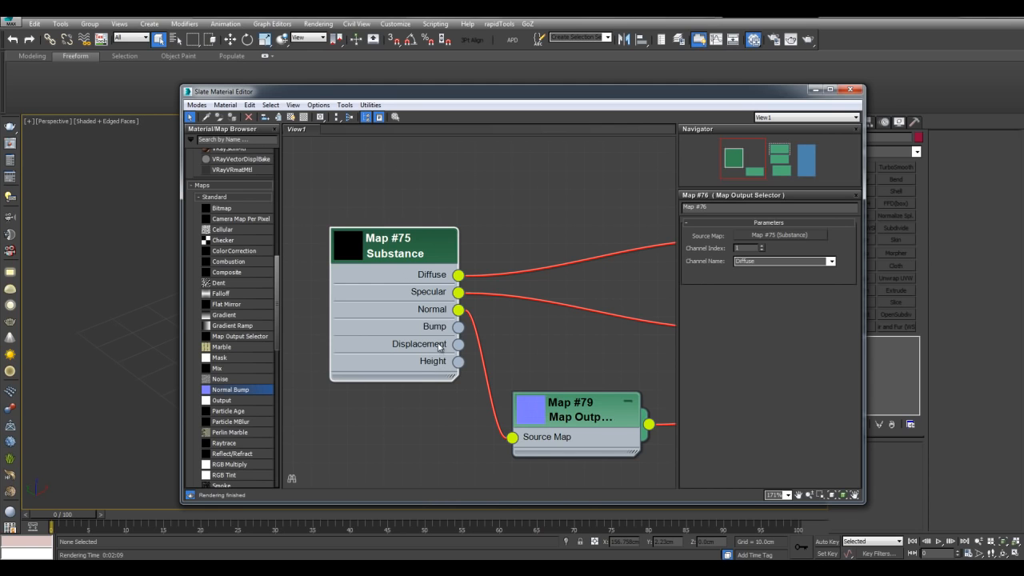
scroll(459, 356, down, 1)
middle_drag(458, 356, 375, 319)
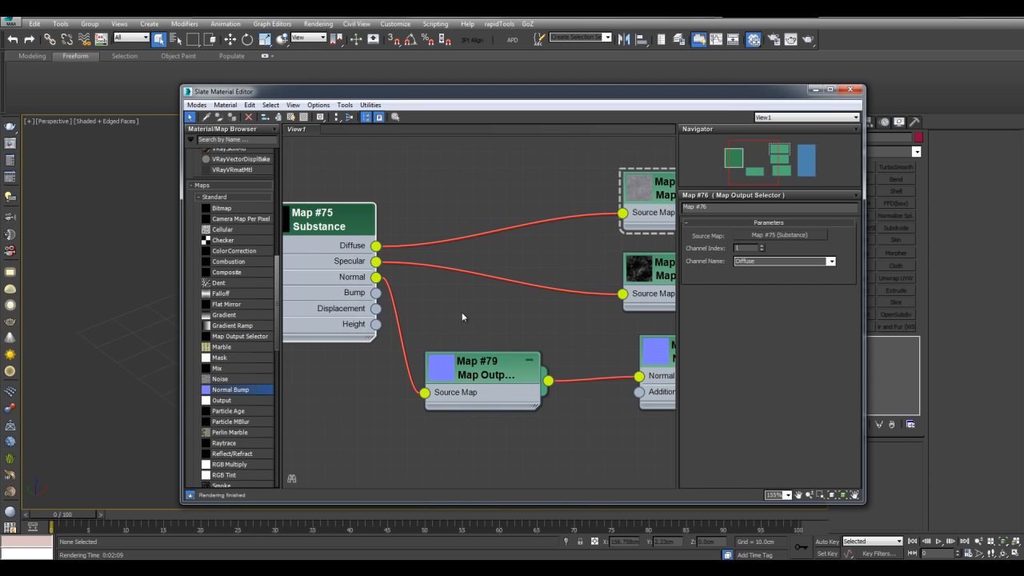
middle_drag(489, 310, 384, 305)
drag(321, 297, 584, 398)
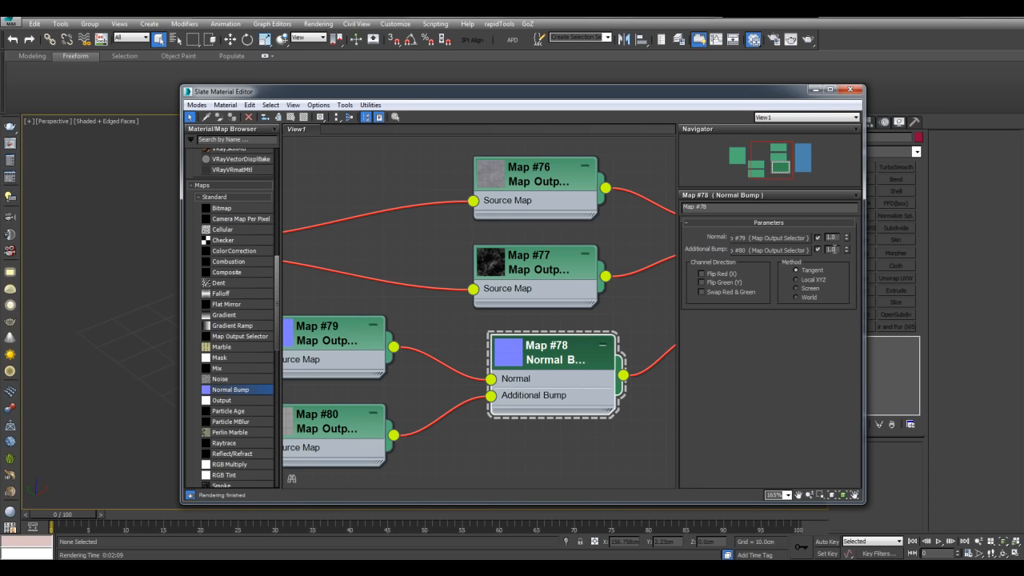
- Enter 50 as Material #32's Bump amount in its Maps rollout
text(.5)
middle_drag(633, 236, 583, 223)
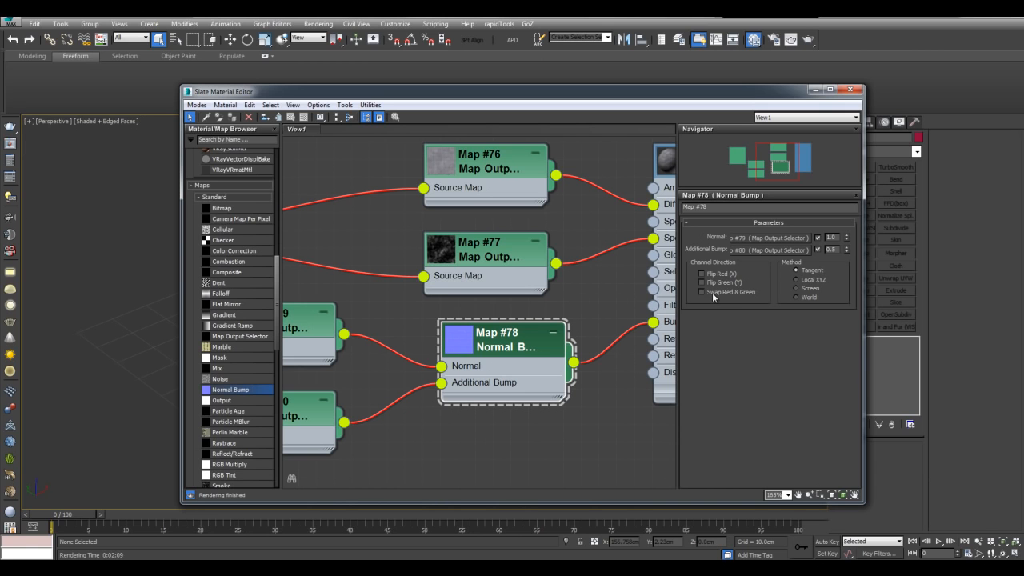
middle_drag(619, 283, 523, 301)
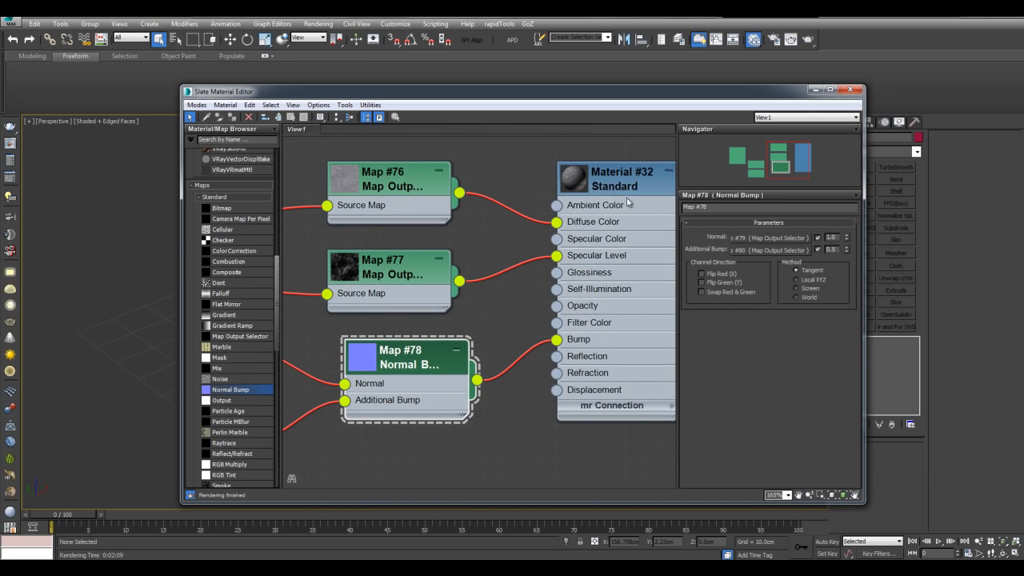
click(621, 206)
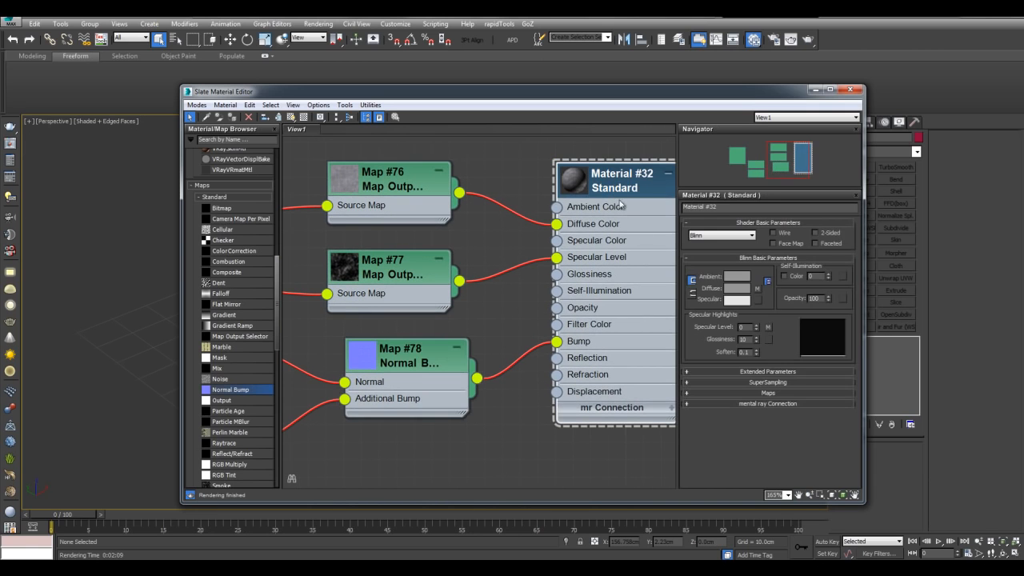
click(765, 393)
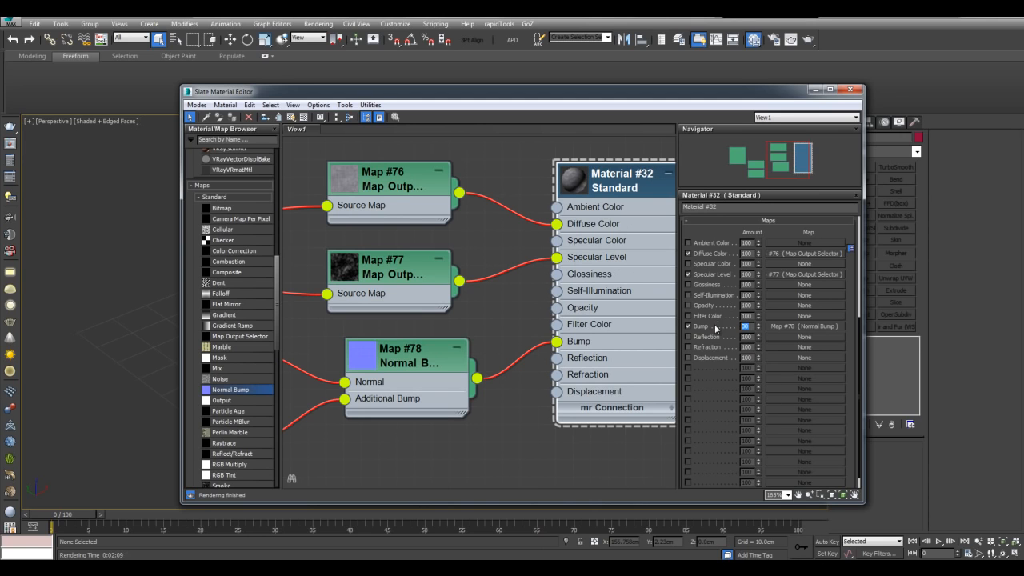
text(100)
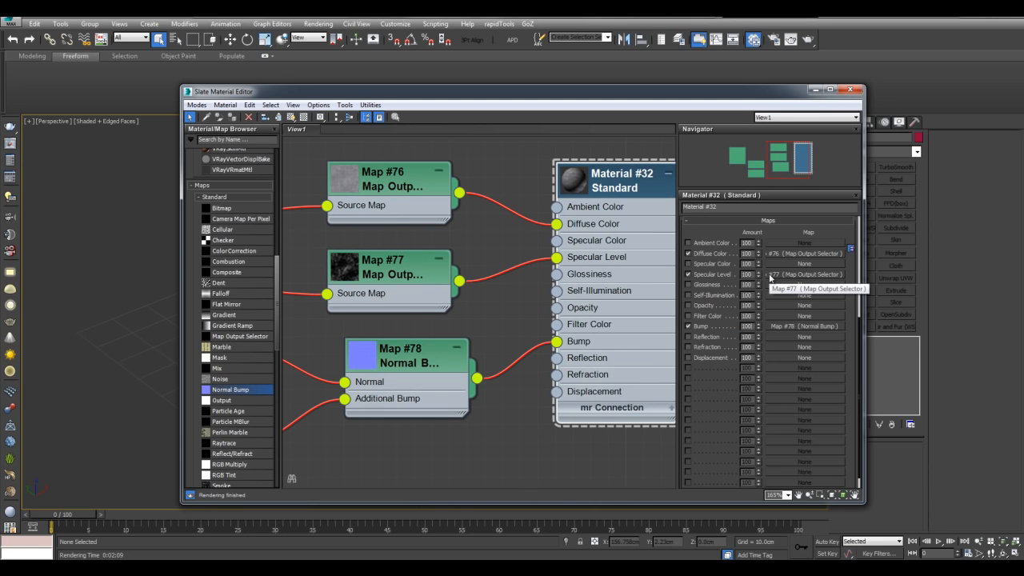
middle_drag(514, 316, 475, 314)
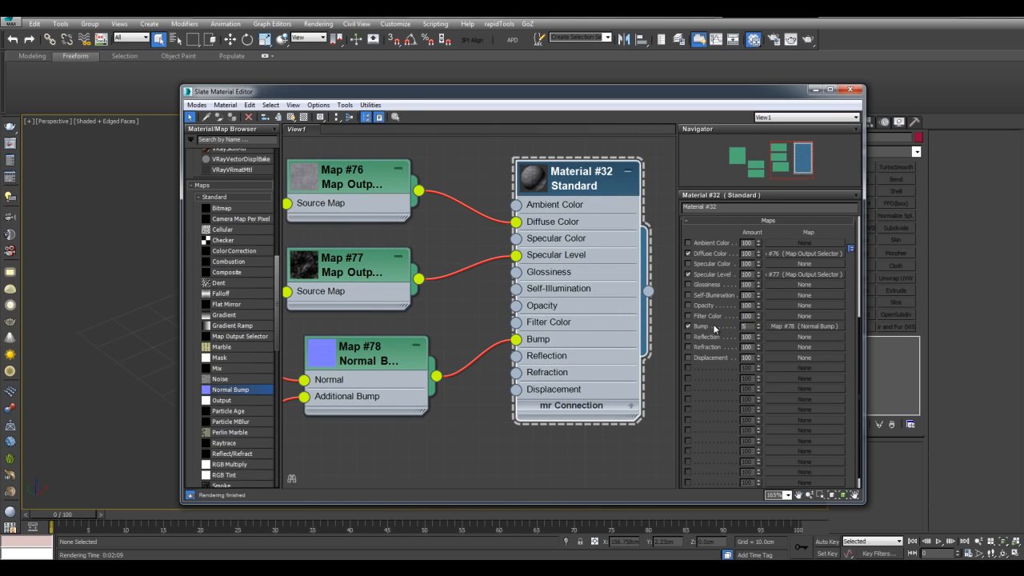
text(0)
key(Return)
middle_drag(494, 305, 441, 292)
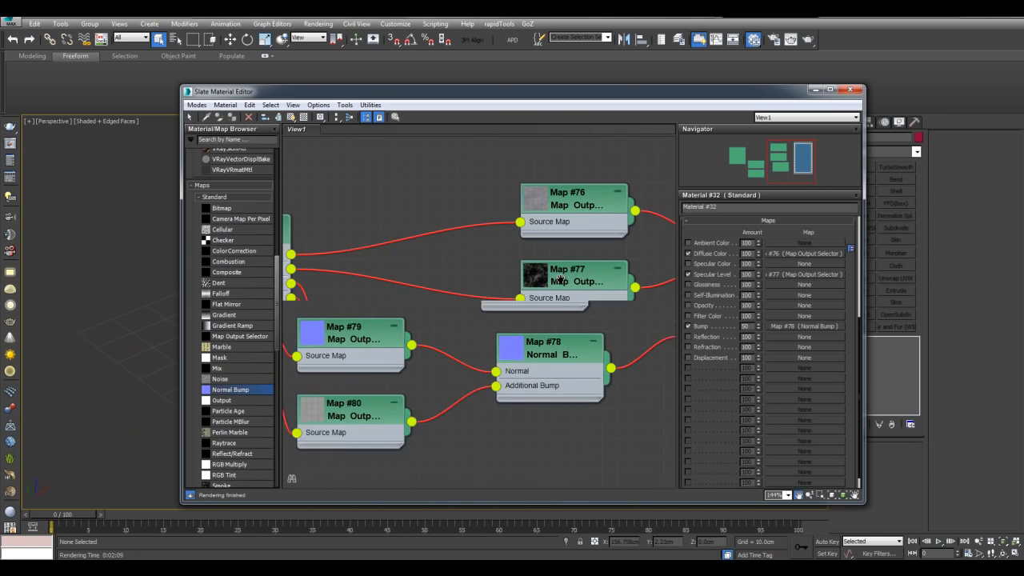
middle_drag(558, 278, 695, 275)
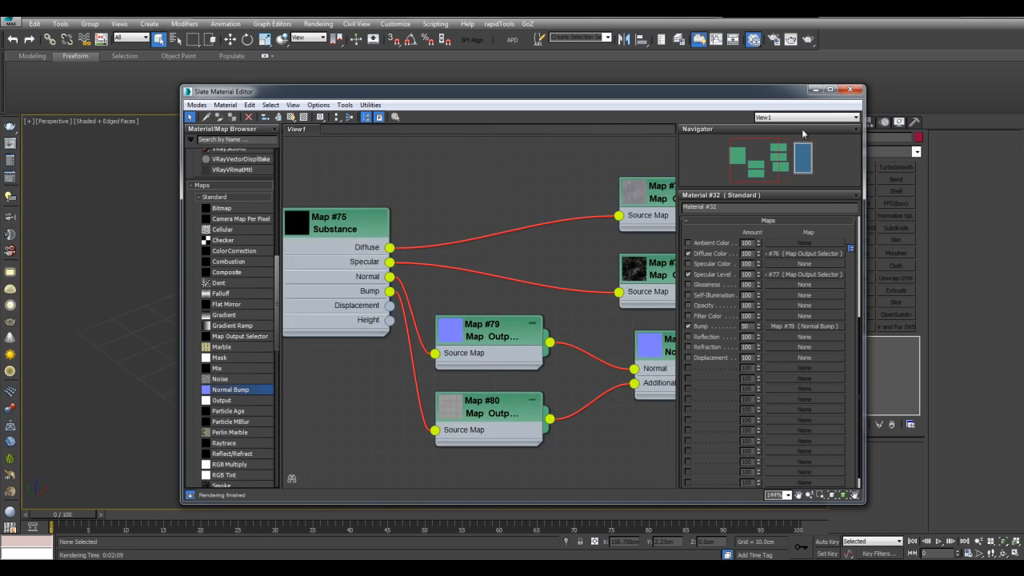
click(814, 90)
- Draw a 140 x 140 cm floor plane using 3D snaps
scroll(660, 255, down, 2)
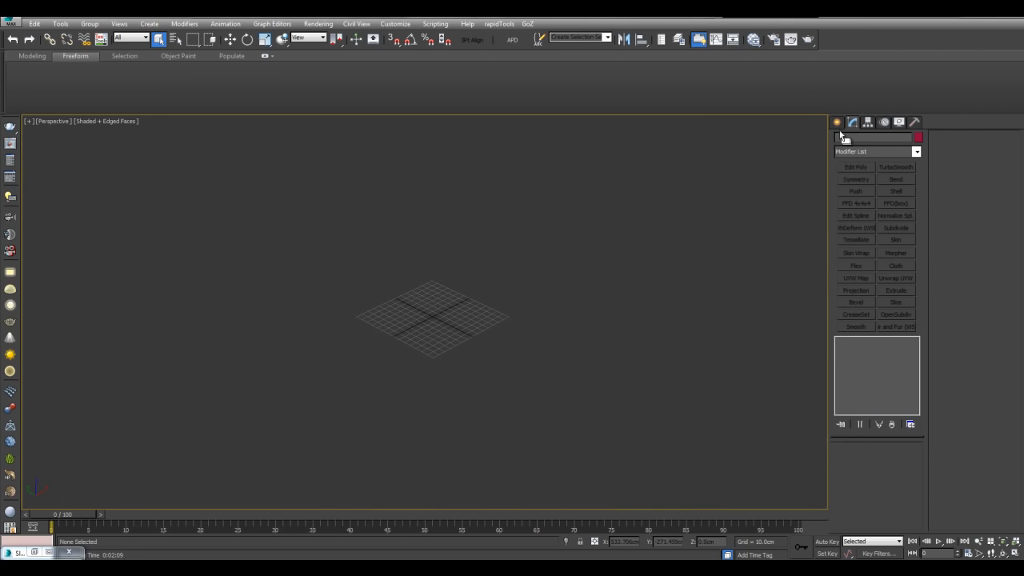
click(837, 121)
click(896, 235)
scroll(584, 234, up, 3)
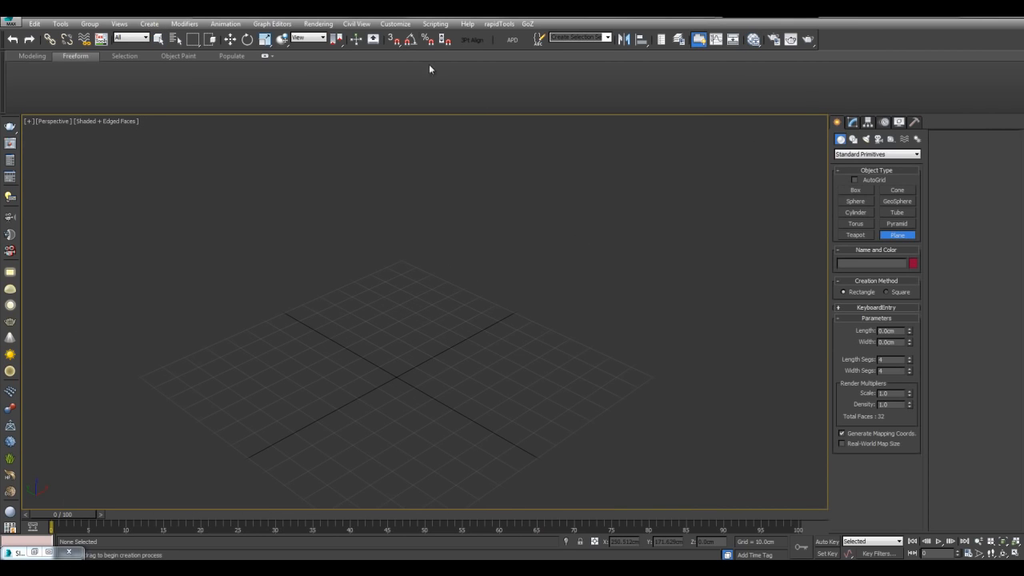
right_click(394, 39)
alt+middle_drag(302, 227, 269, 224)
middle_drag(325, 272, 270, 205)
key(s)
drag(79, 287, 573, 325)
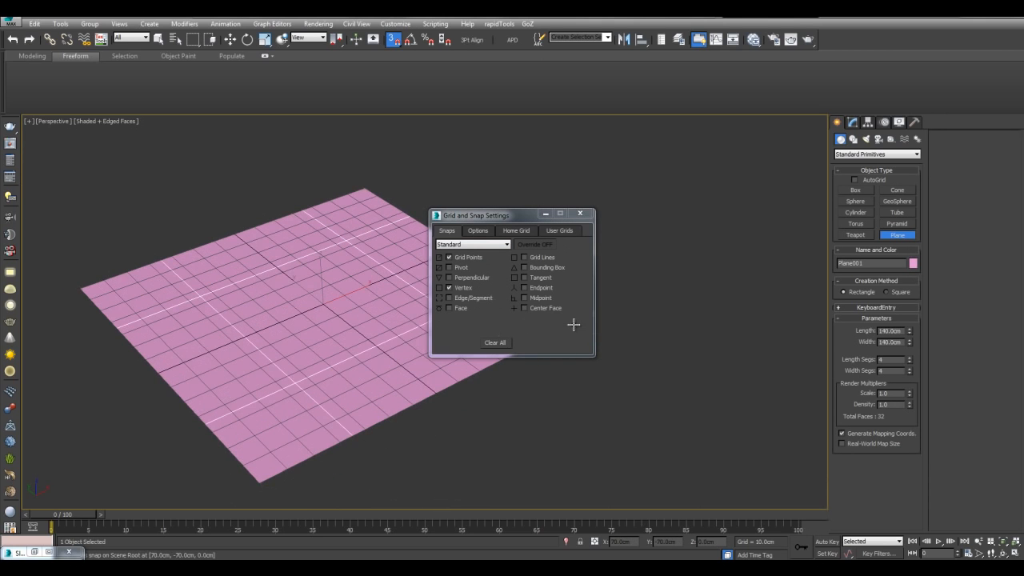
key(s)
scroll(490, 248, up, 4)
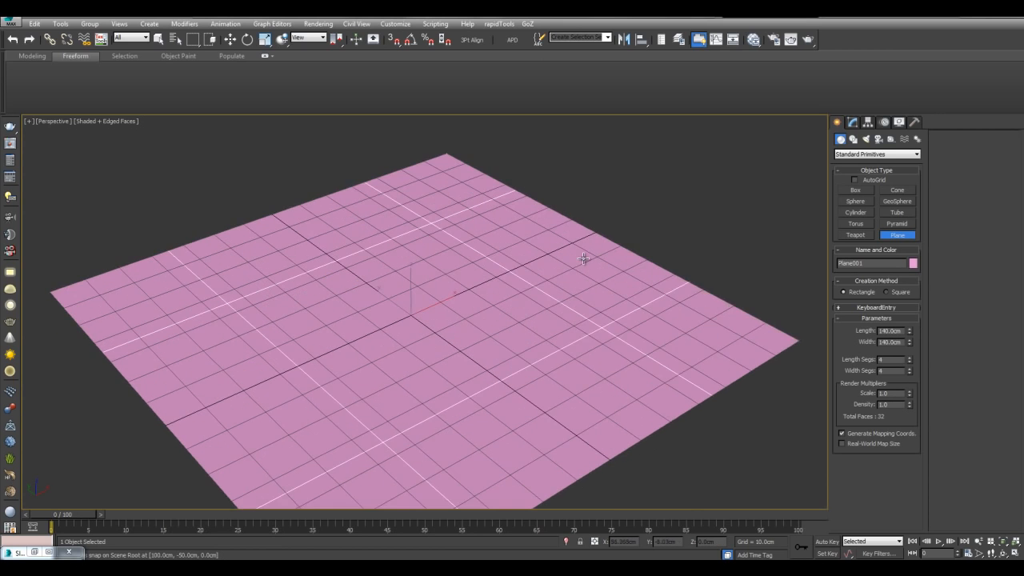
- Reopen the Slate Material Editor and bring Material #32 into view
key(m)
middle_drag(397, 221, 308, 230)
click(516, 264)
scroll(409, 225, down, 1)
middle_drag(414, 224, 345, 229)
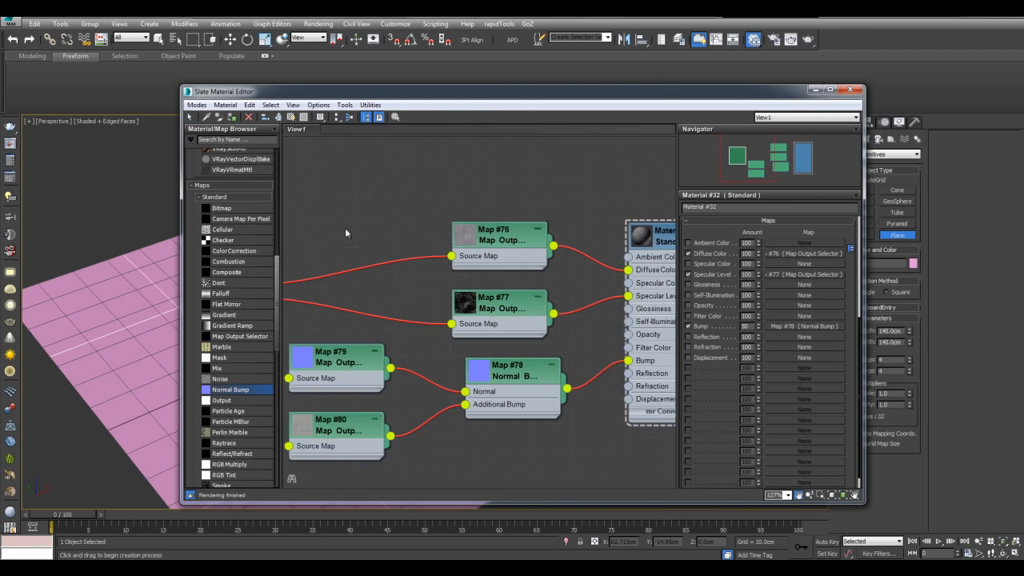
- Assign Material #32 to the floor plane
middle_drag(549, 222, 446, 233)
click(561, 244)
click(232, 117)
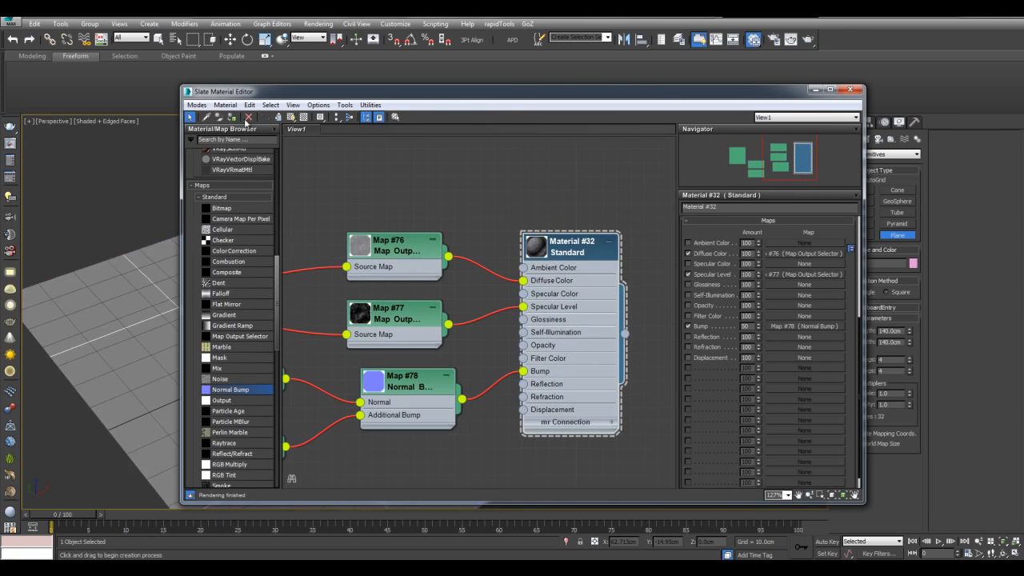
click(815, 89)
- Create a VRay plane light beside the floor and tilt it toward the plane
scroll(536, 194, down, 4)
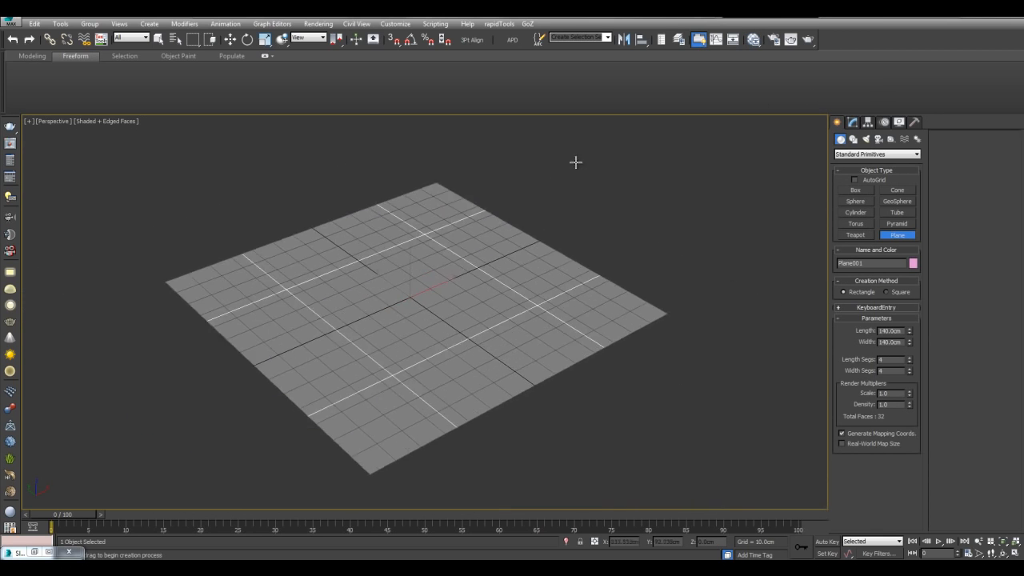
scroll(512, 183, up, 2)
click(10, 273)
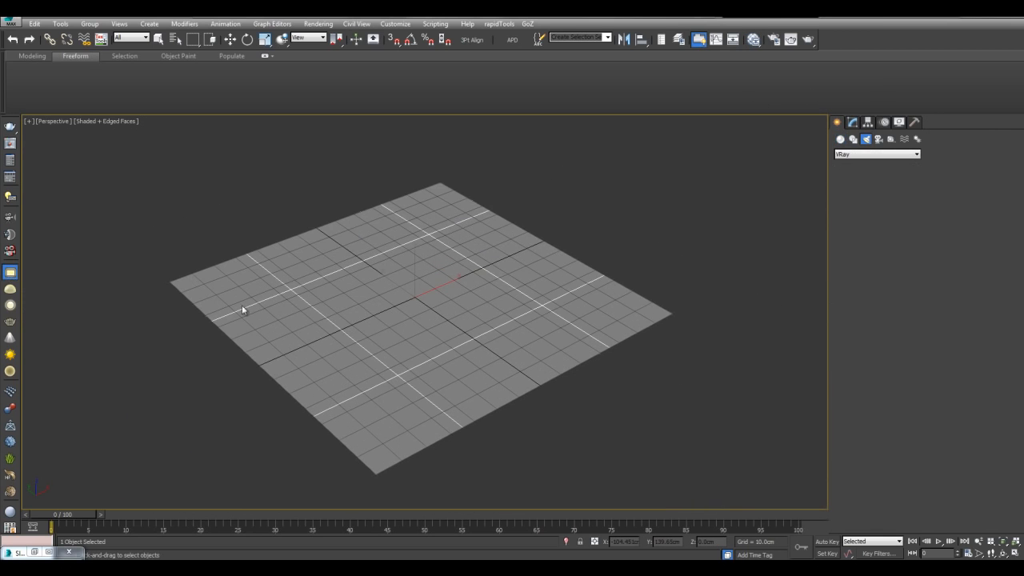
scroll(245, 309, down, 4)
mouse_move(462, 333)
mouse_down()
mouse_move(565, 351)
mouse_move(640, 333)
mouse_up()
mouse_move(525, 267)
middle_down()
mouse_move(507, 323)
mouse_move(560, 293)
middle_up()
key(e)
drag(582, 331, 647, 202)
key(w)
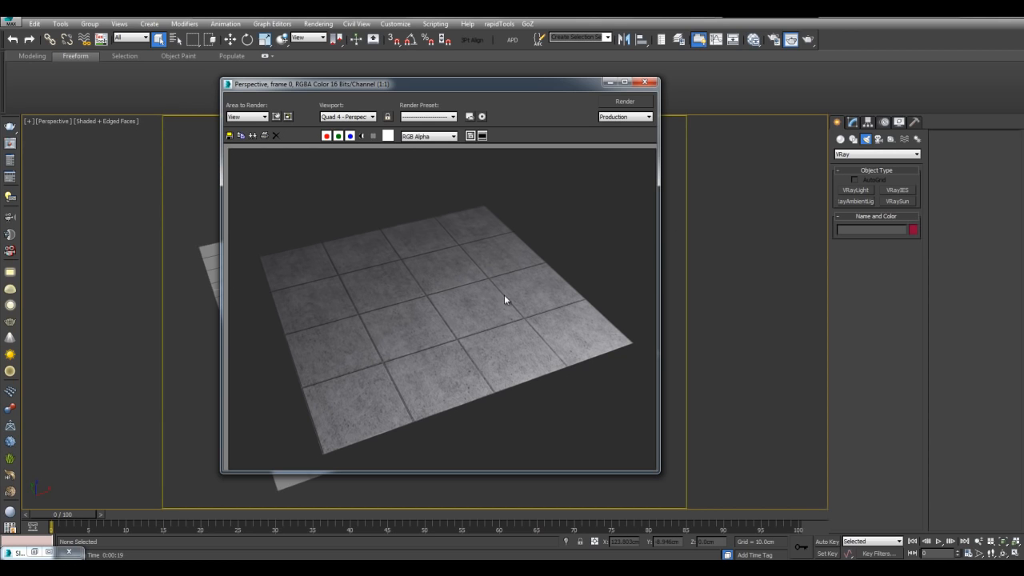
- Make the Concrete_Tiles substance's Concrete Color darker
key(m)
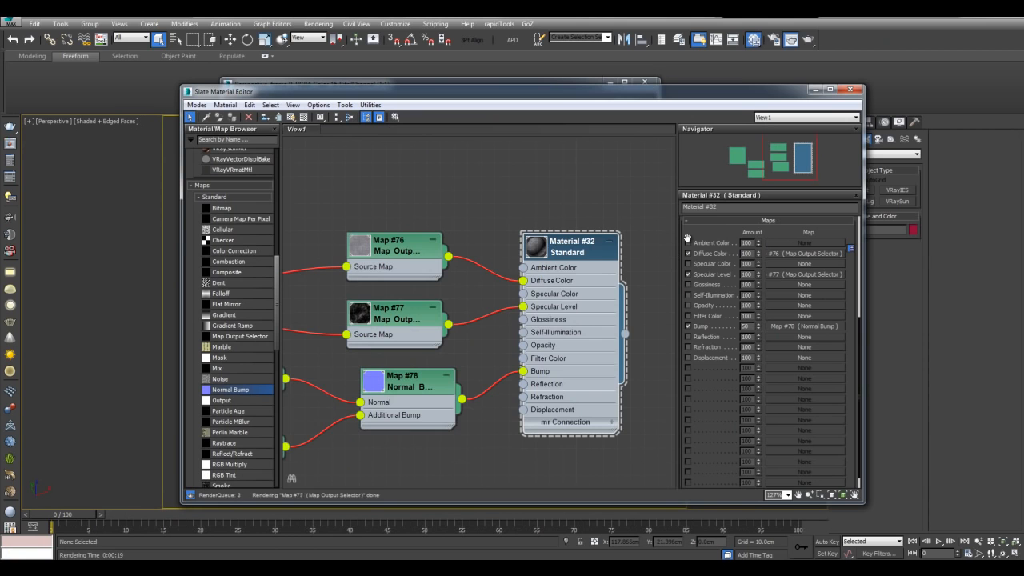
middle_drag(446, 180, 663, 159)
middle_drag(374, 191, 490, 192)
double_click(435, 256)
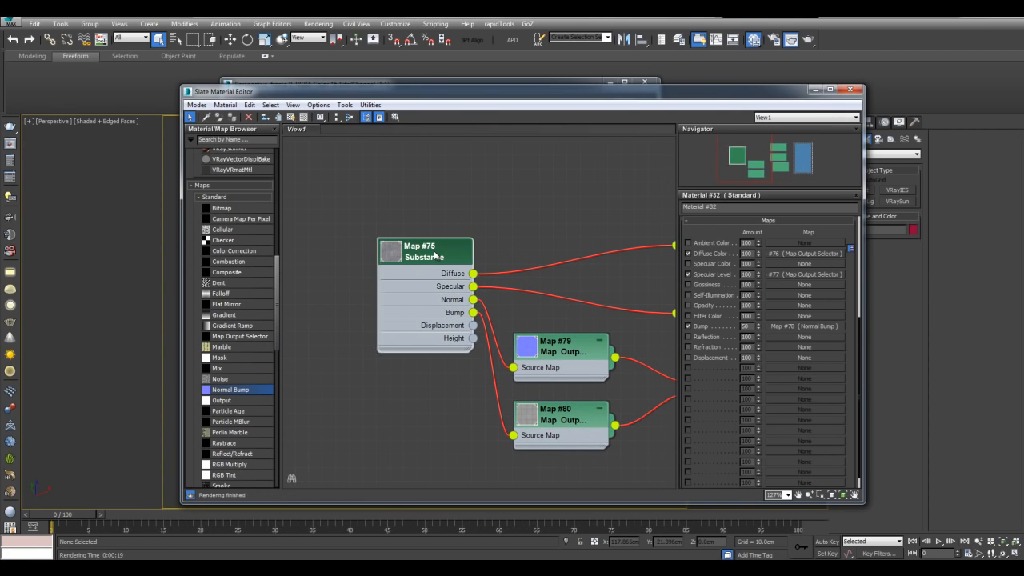
drag(797, 451, 790, 289)
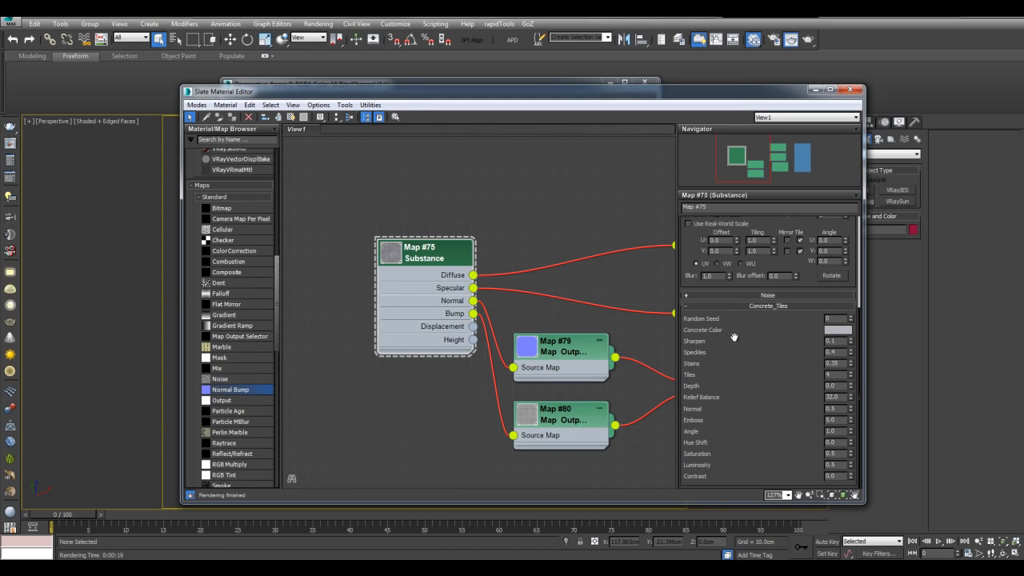
mouse_move(707, 402)
click(832, 332)
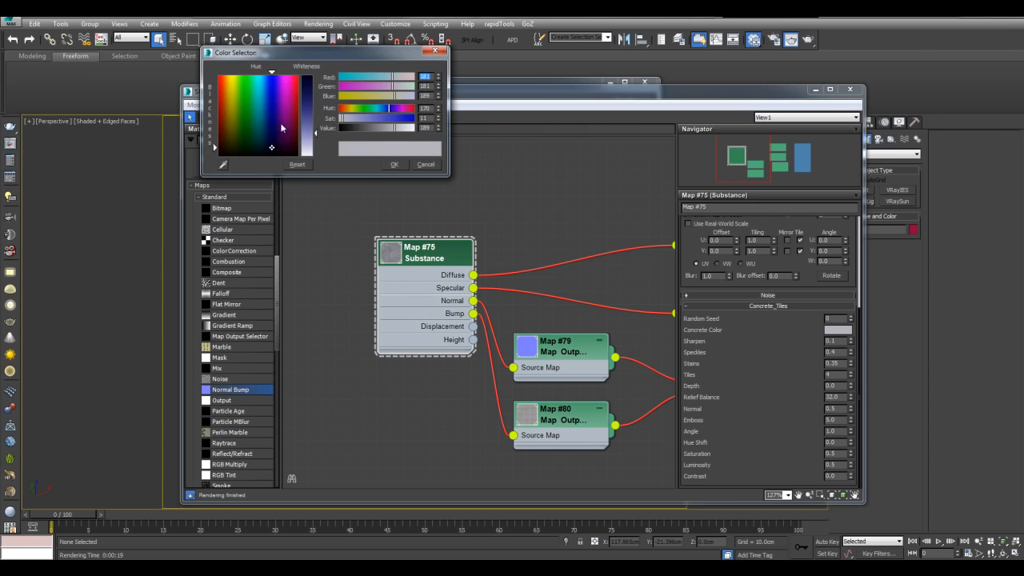
drag(310, 122, 309, 104)
click(394, 164)
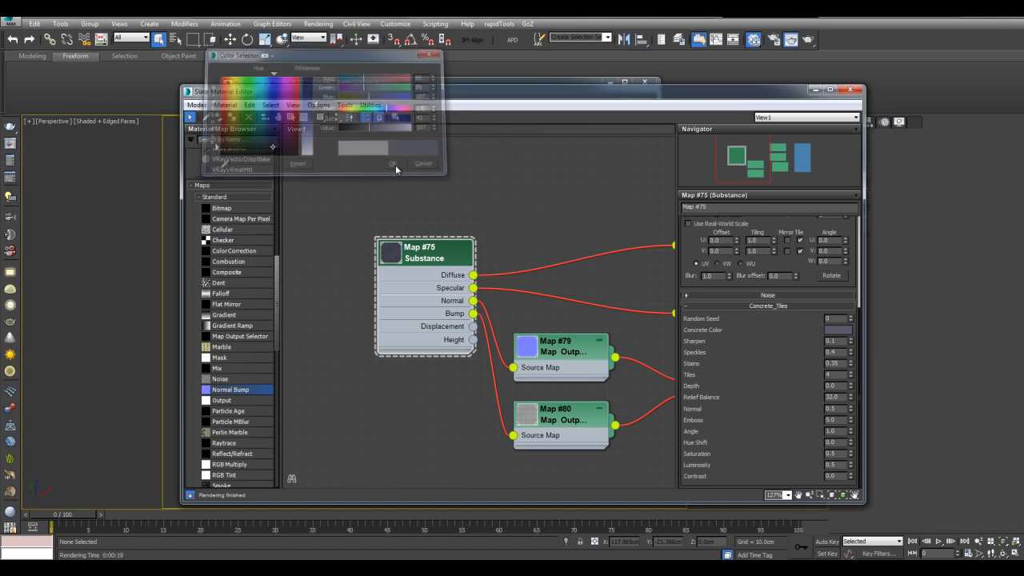
- Set Random Seed 2, Sharpen about 0.52, Stains 0.8 and Tiles 6
click(851, 318)
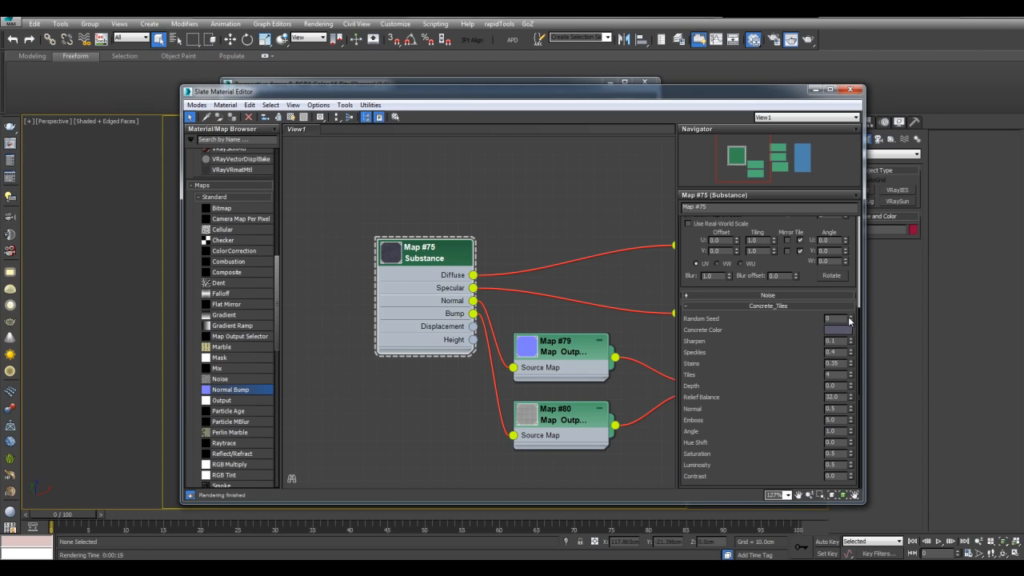
click(851, 318)
scroll(410, 274, up, 1)
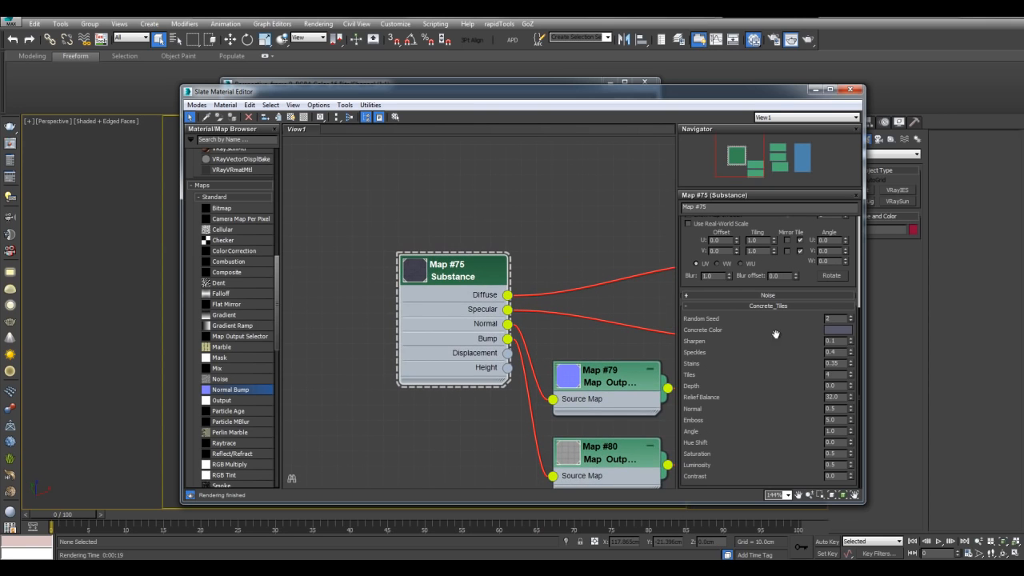
middle_drag(577, 236, 454, 196)
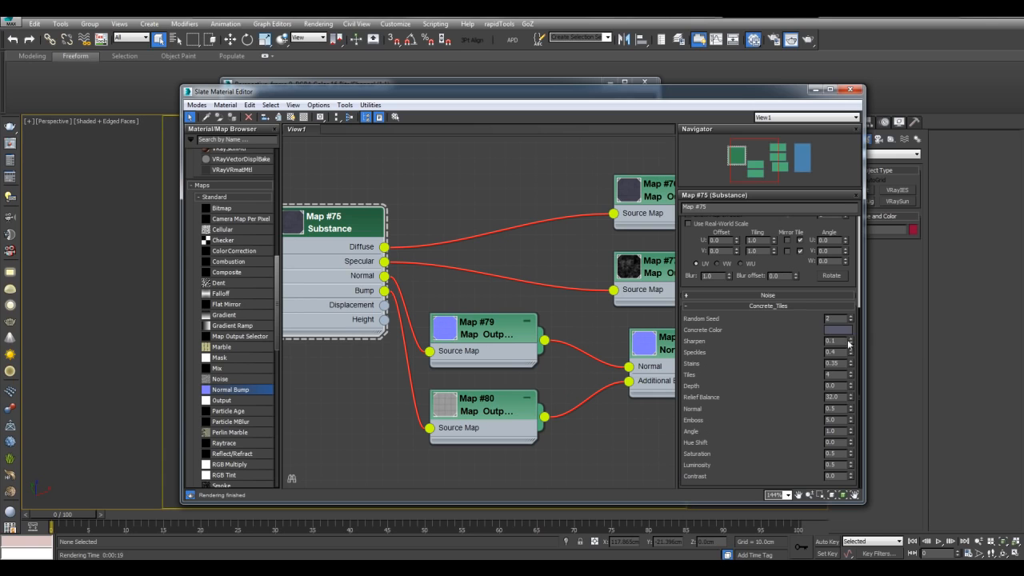
drag(851, 341, 853, 314)
drag(851, 364, 854, 312)
right_click(852, 364)
drag(852, 366, 852, 334)
double_click(829, 374)
text(6)
key(Return)
middle_drag(551, 261, 483, 249)
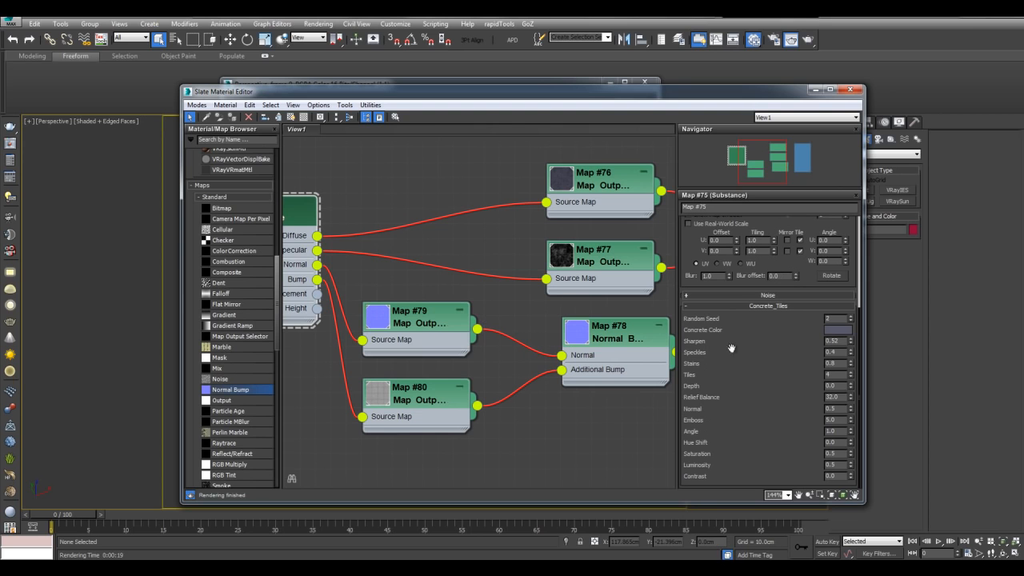
- Enlarge the Map #76 and Map #79 preview thumbnails to inspect the substance outputs
middle_drag(454, 234, 380, 286)
middle_drag(494, 250, 516, 304)
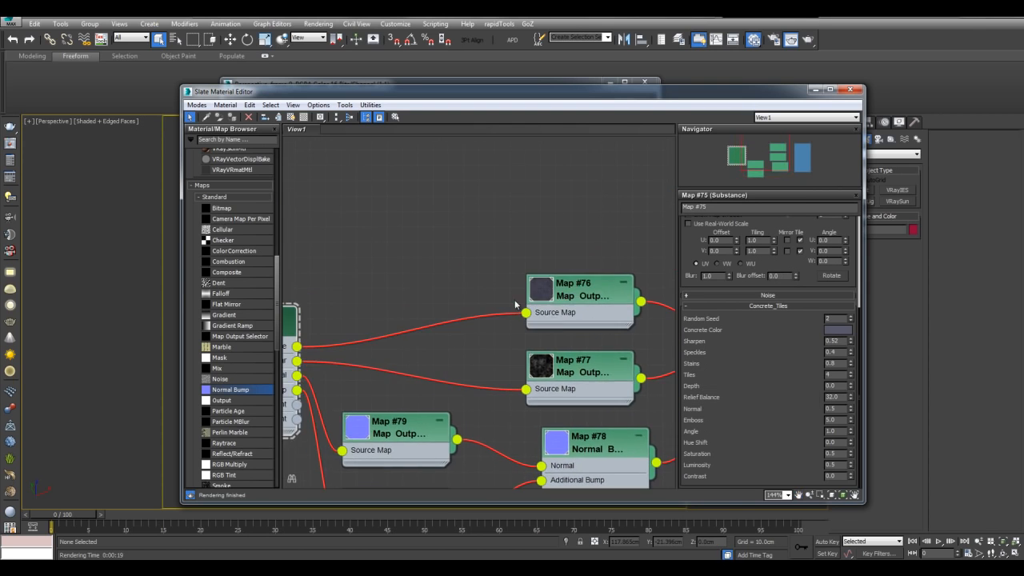
double_click(549, 295)
drag(574, 293, 505, 192)
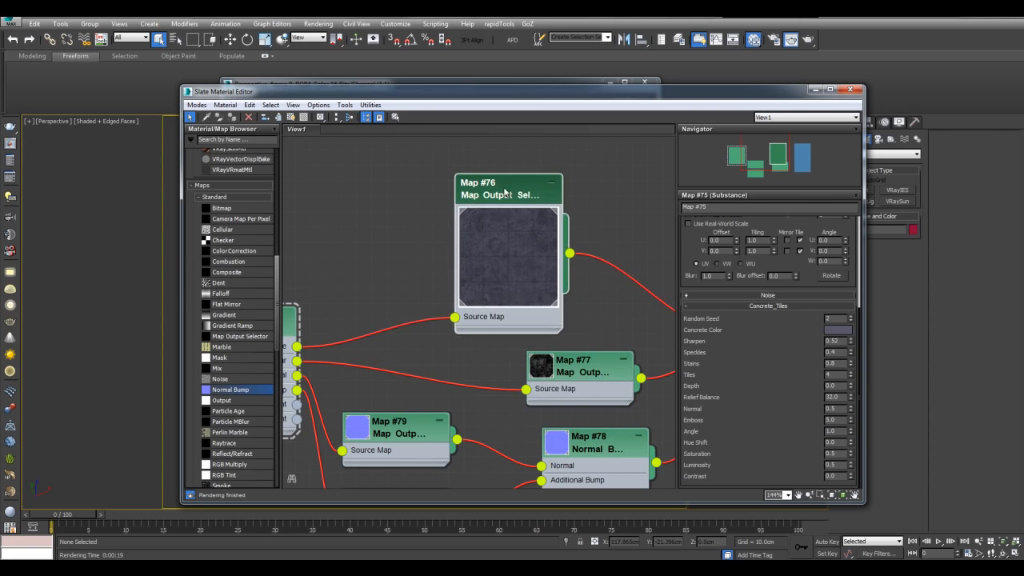
middle_drag(398, 432, 505, 192)
double_click(429, 320)
scroll(505, 185, up, 5)
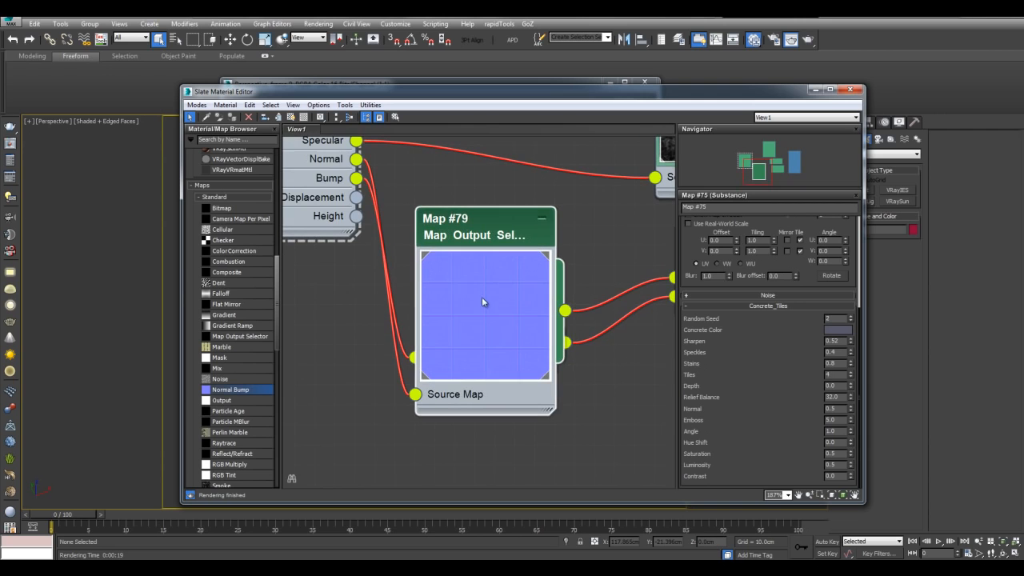
middle_drag(582, 210, 491, 436)
middle_drag(543, 229, 533, 274)
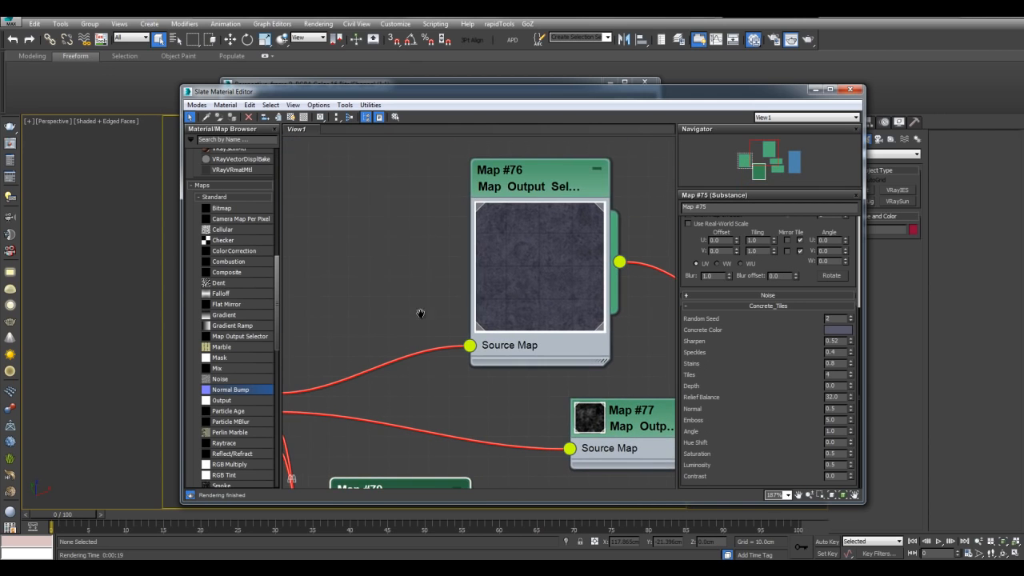
middle_drag(421, 314, 445, 171)
middle_drag(374, 390, 405, 269)
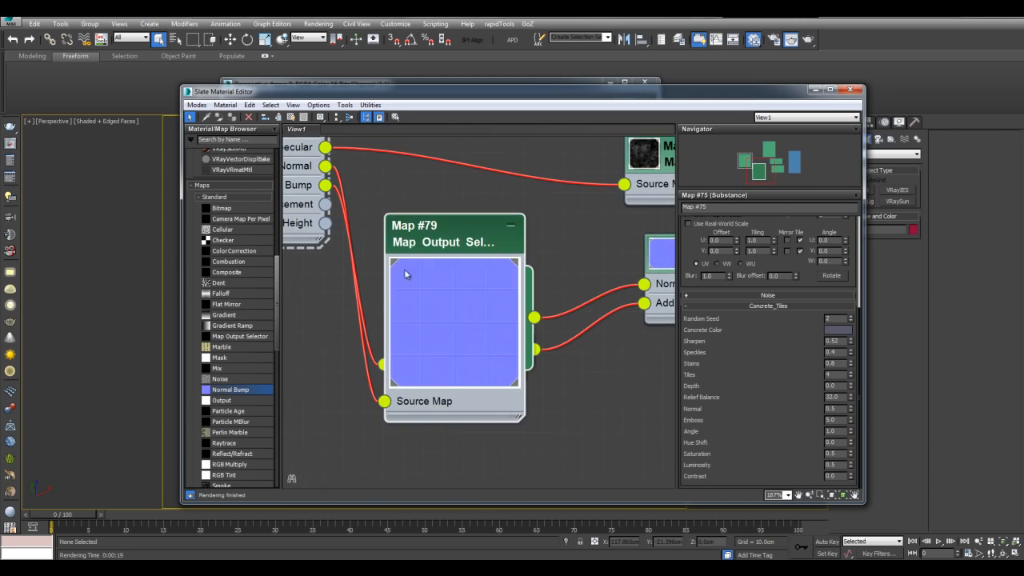
- Reselect the Tiles value and check the output selector nodes and Map #79's Source Map input
double_click(832, 375)
middle_drag(571, 164, 523, 419)
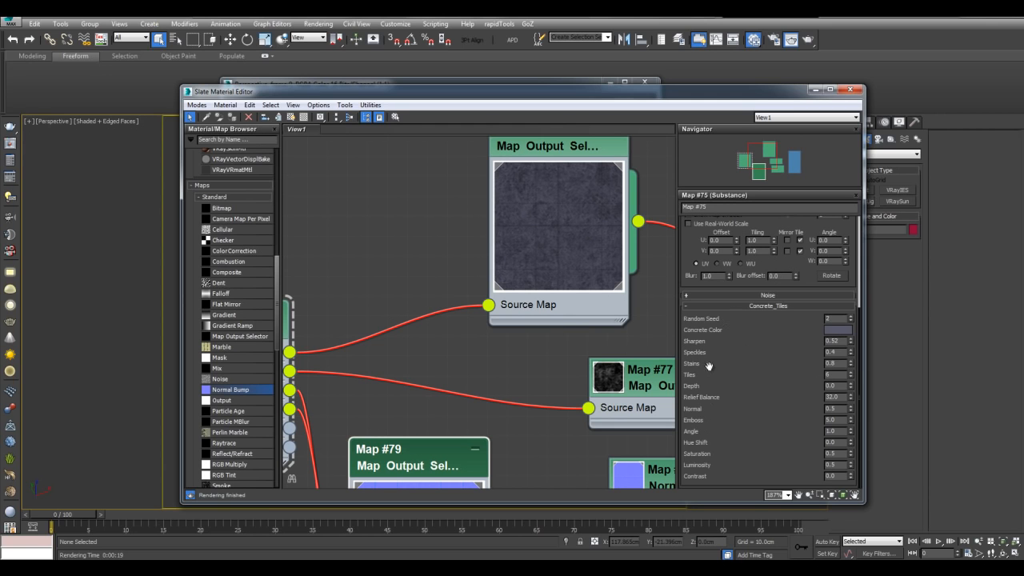
scroll(533, 324, down, 2)
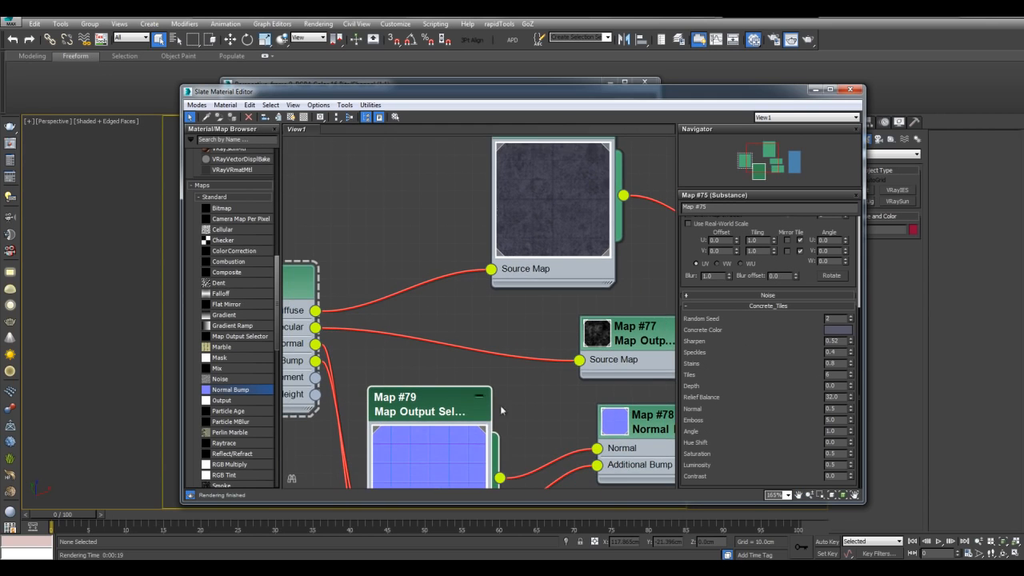
middle_drag(516, 340, 530, 273)
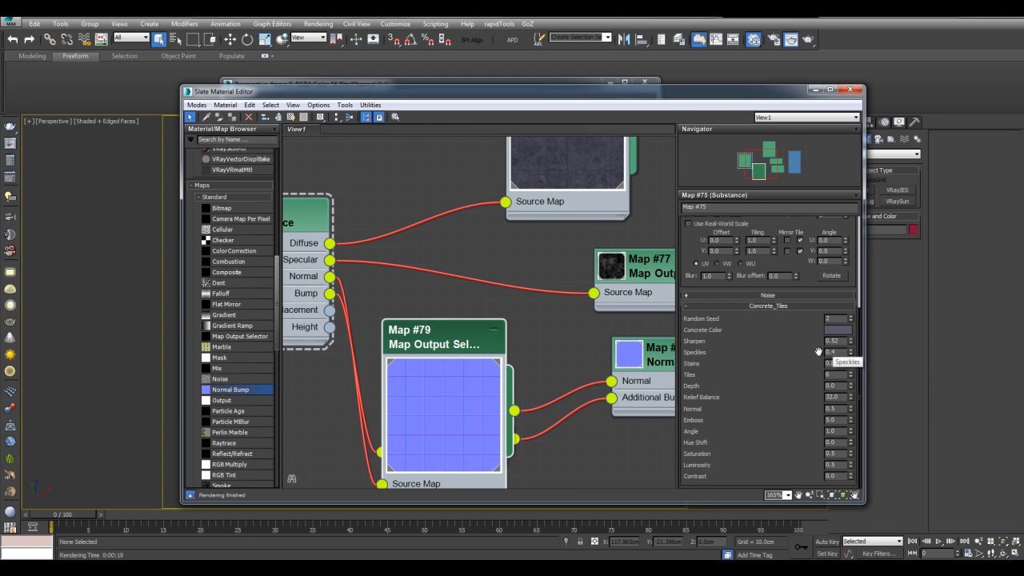
mouse_move(537, 274)
middle_down()
mouse_move(538, 323)
mouse_move(546, 283)
middle_up()
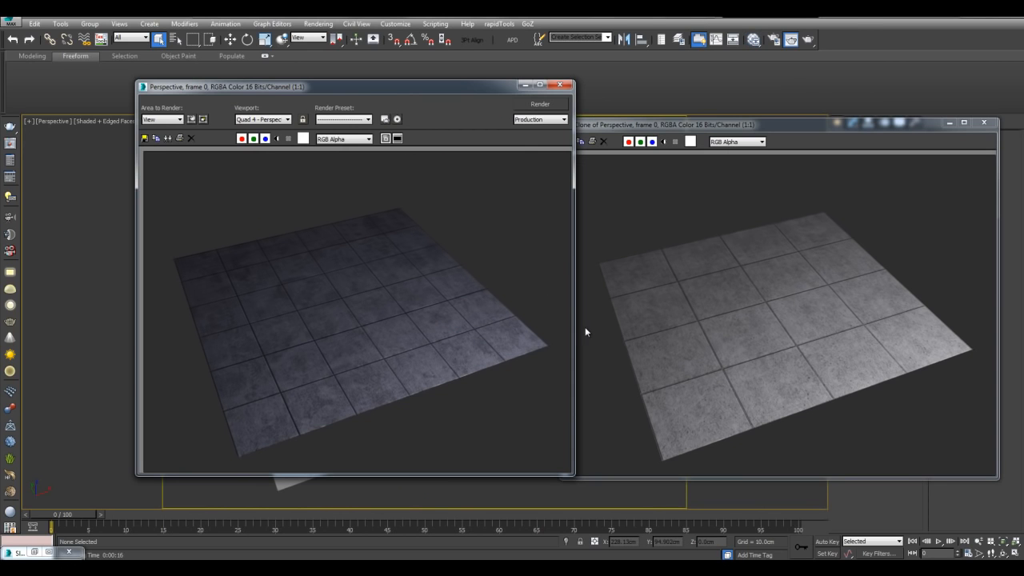
- Bring the cloned and new renders forward in turn, then reopen the Slate Material Editor
click(687, 200)
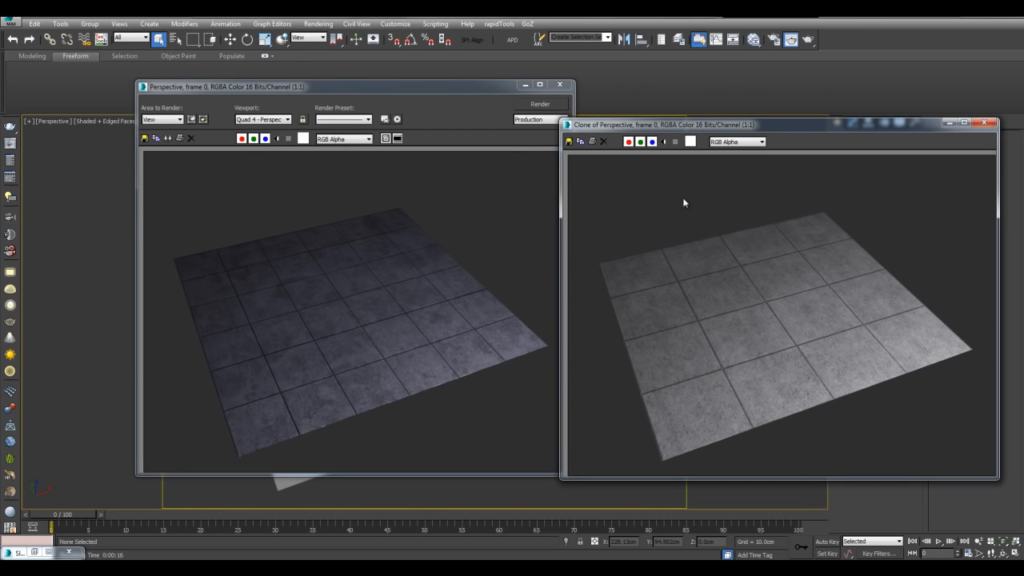
click(480, 210)
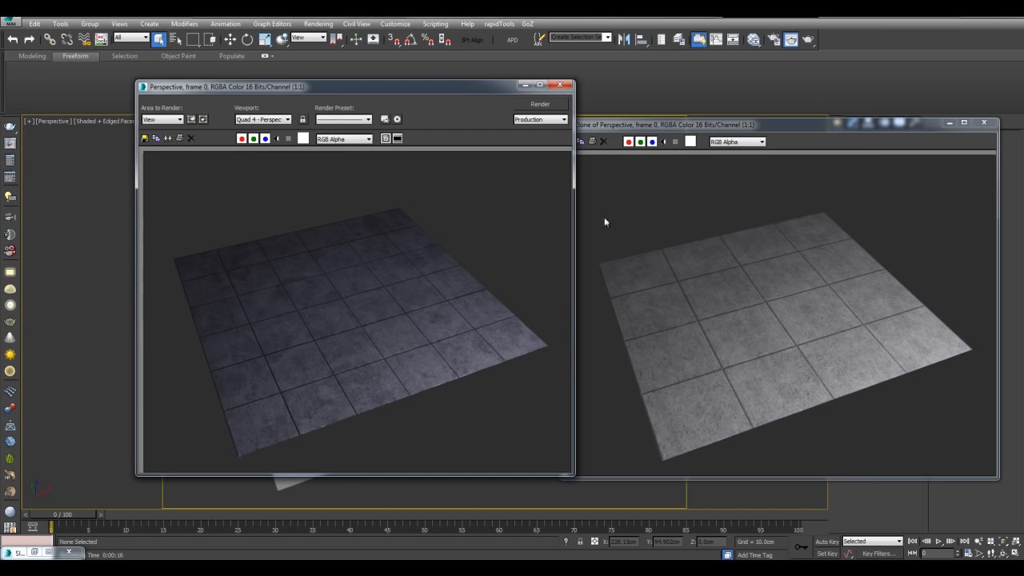
key(m)
scroll(550, 286, up, 3)
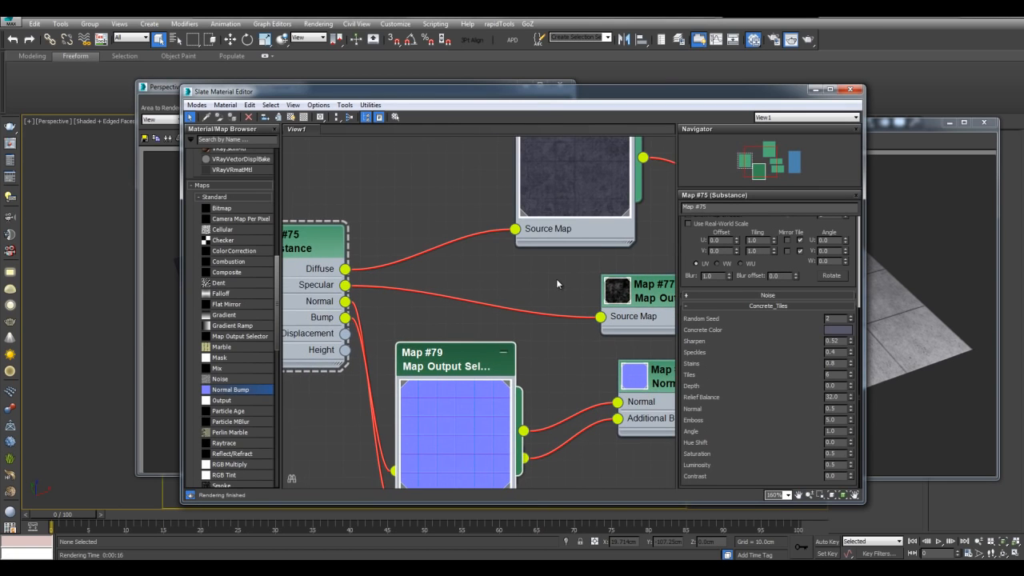
middle_drag(567, 296, 572, 279)
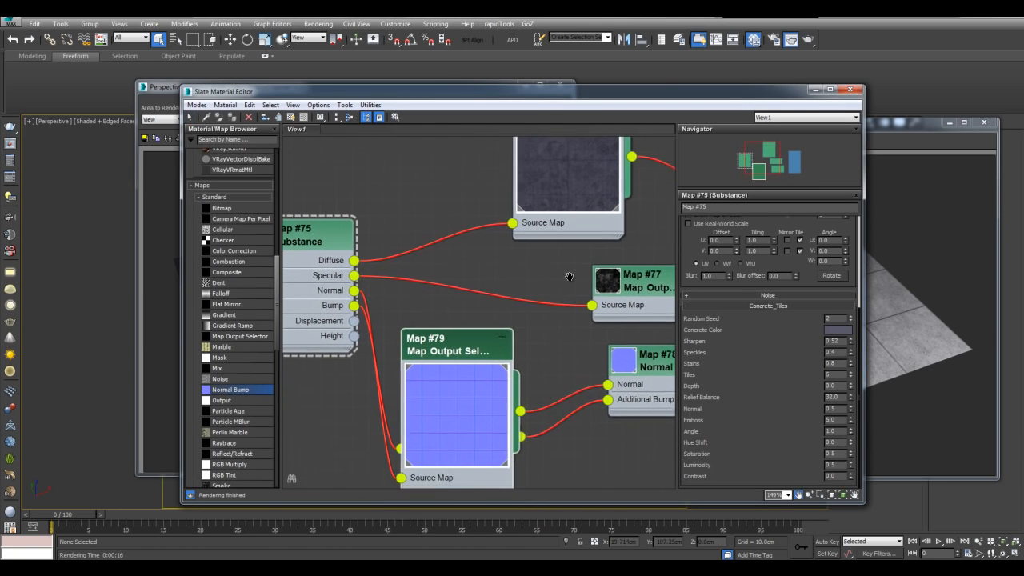
- Collapse the large previews of Map #79 and Map #76 into compact nodes
double_click(496, 385)
double_click(551, 170)
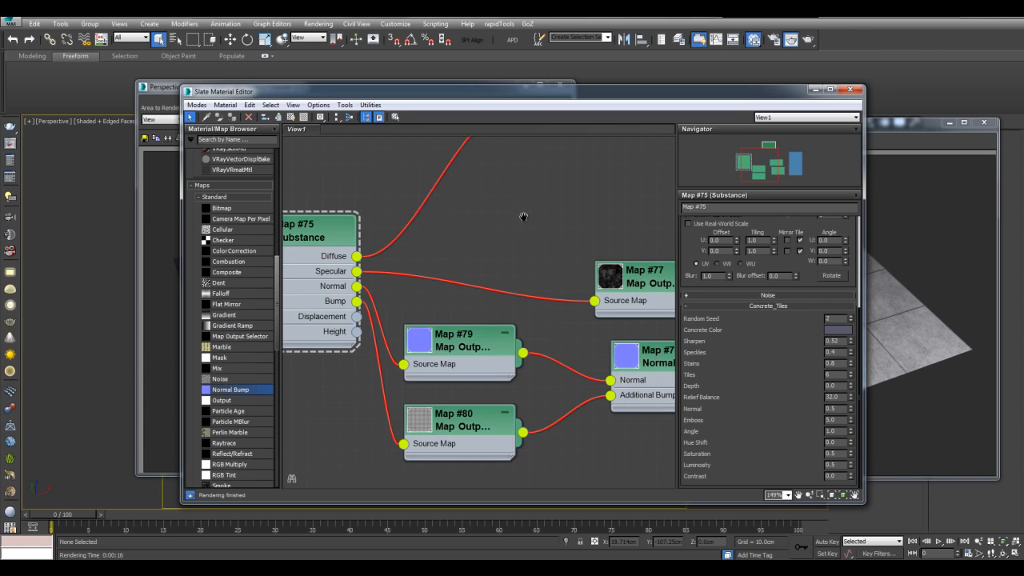
middle_drag(523, 214, 461, 335)
scroll(461, 333, down, 1)
- Add a Composite map and rewire Map #76 from Diffuse Color into its Layer 1
double_click(240, 277)
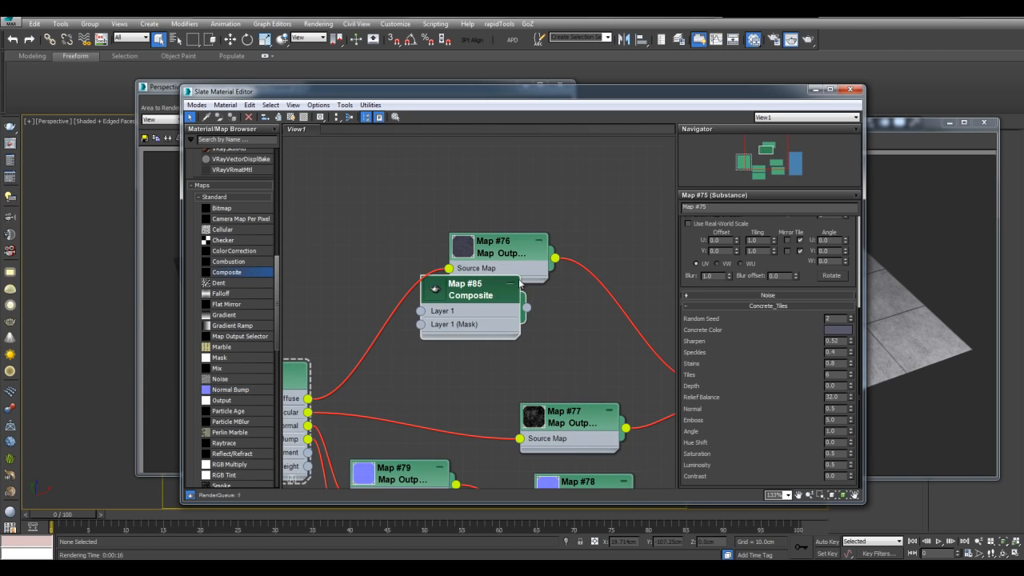
middle_drag(551, 224, 448, 214)
drag(370, 277, 605, 233)
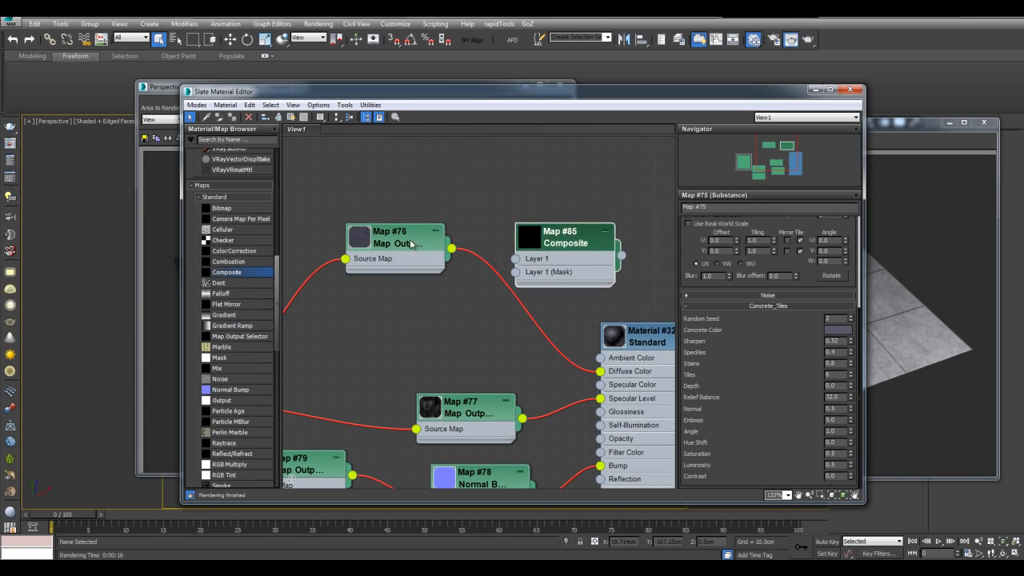
drag(396, 237, 339, 250)
drag(601, 371, 517, 260)
middle_drag(493, 215, 505, 210)
drag(413, 249, 384, 234)
- Add a second Composite layer and connect a new Checker map into Layer 2
click(618, 246)
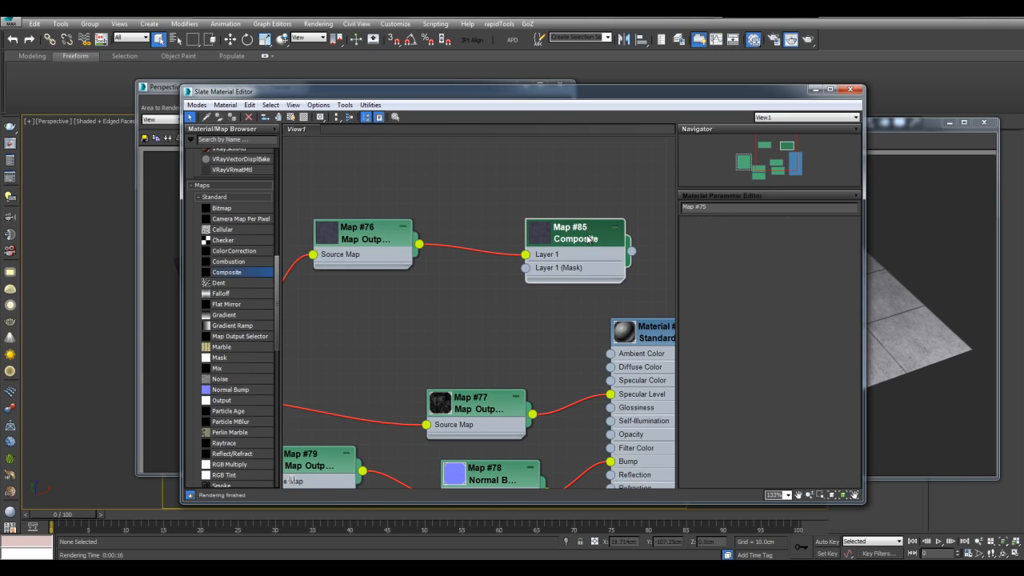
click(849, 233)
middle_drag(464, 205, 564, 205)
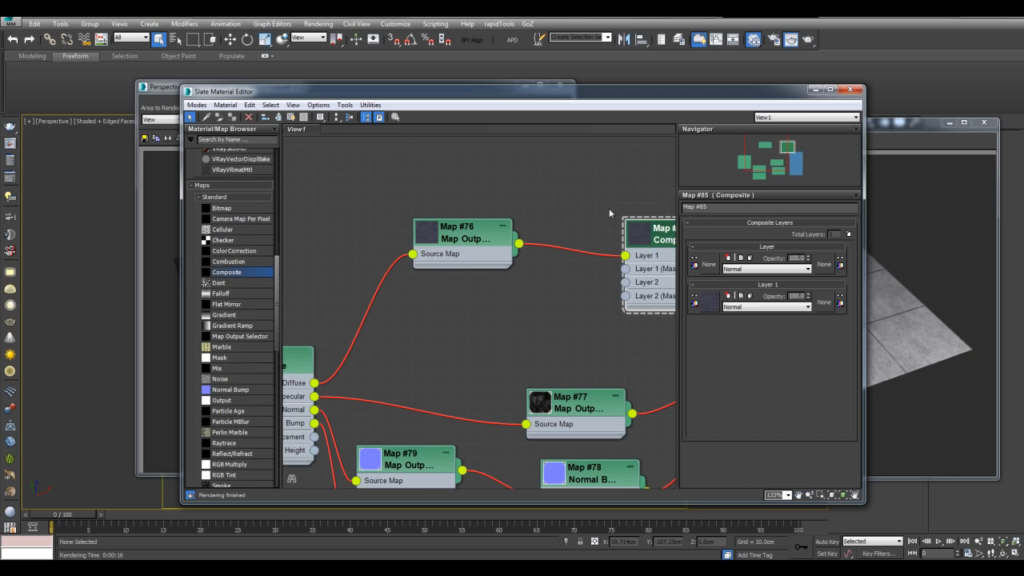
drag(655, 249, 610, 235)
drag(237, 242, 418, 293)
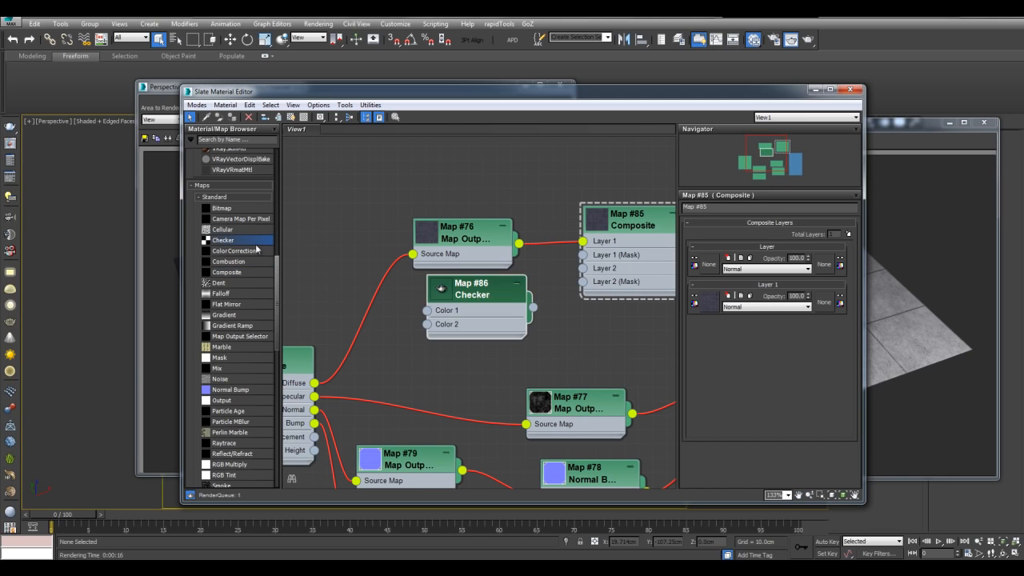
drag(520, 323, 584, 268)
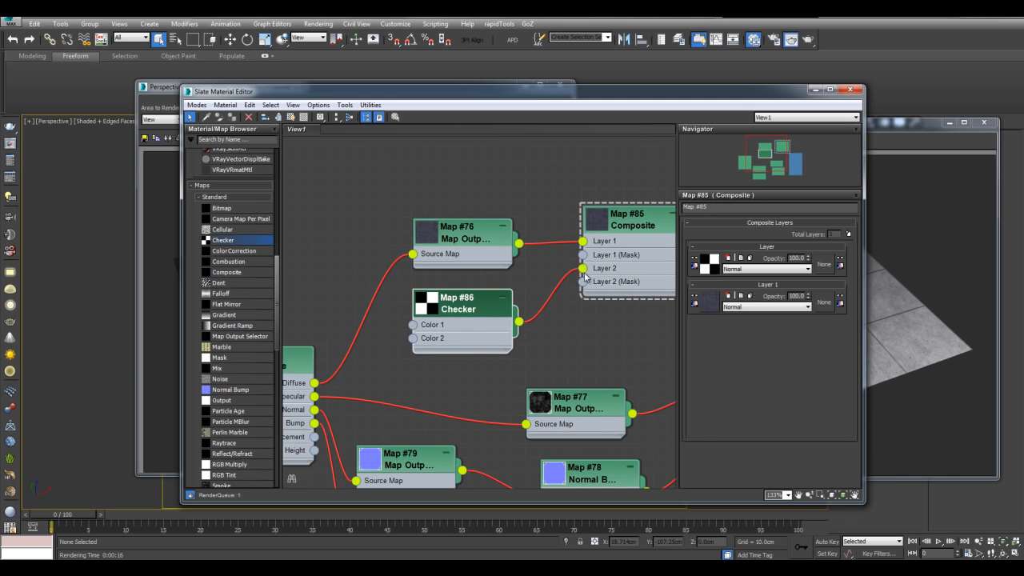
- Set the checker layer to Multiply blending at 50% opacity
click(767, 271)
click(732, 312)
scroll(608, 312, up, 2)
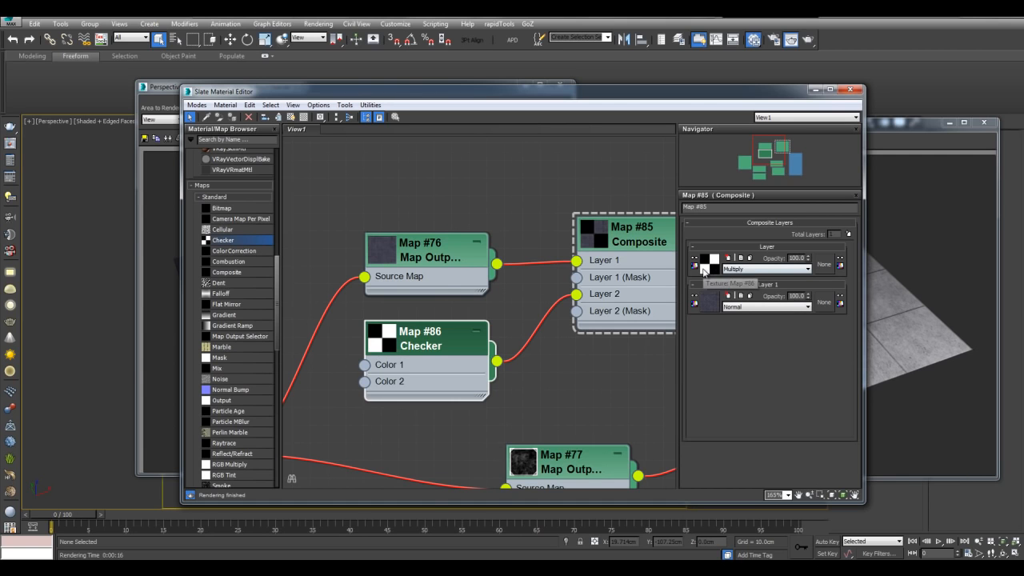
scroll(580, 256, up, 1)
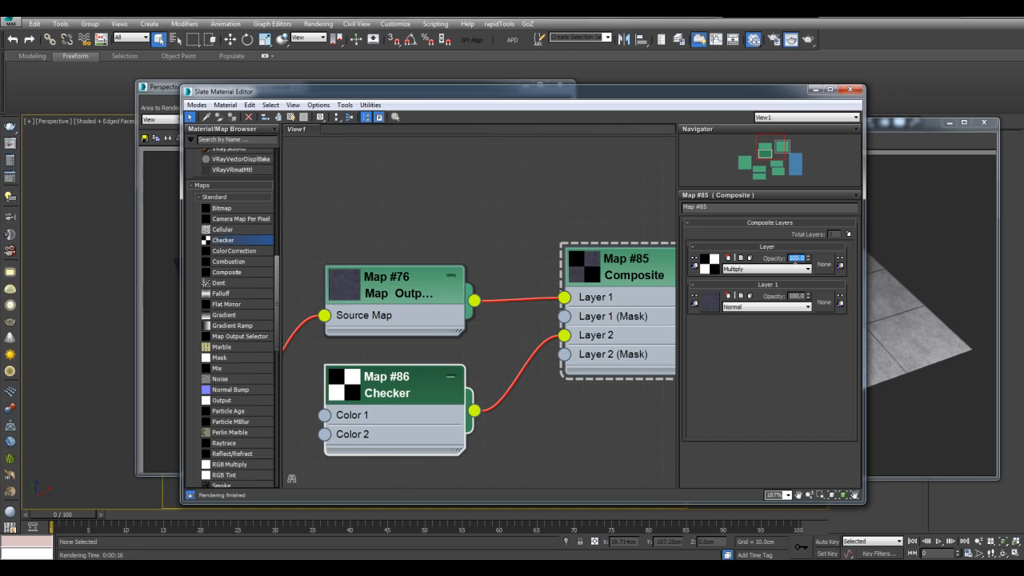
key(Return)
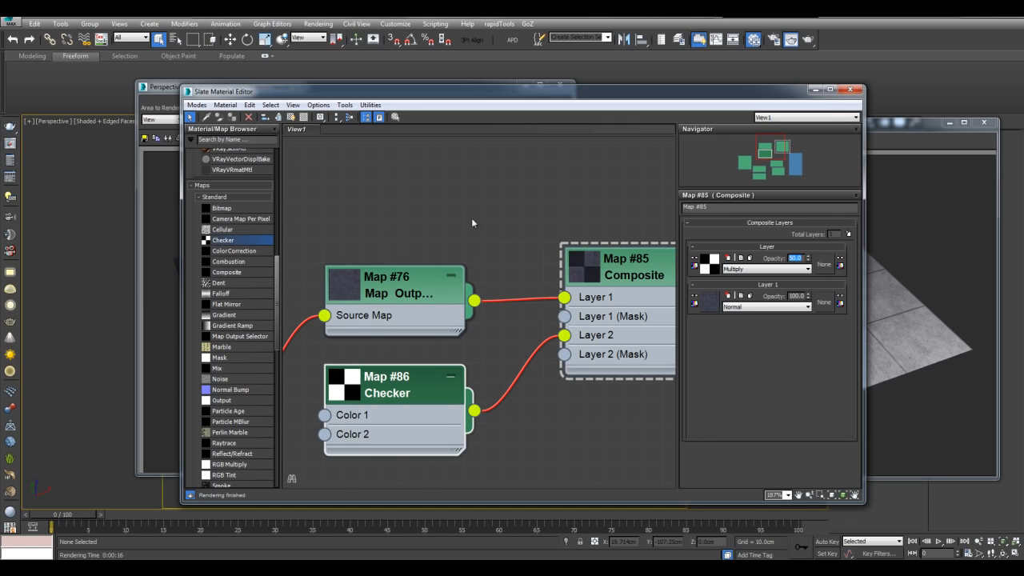
- Set the Checker map's U and V tiling to 3
click(571, 265)
middle_drag(544, 270, 594, 212)
click(453, 338)
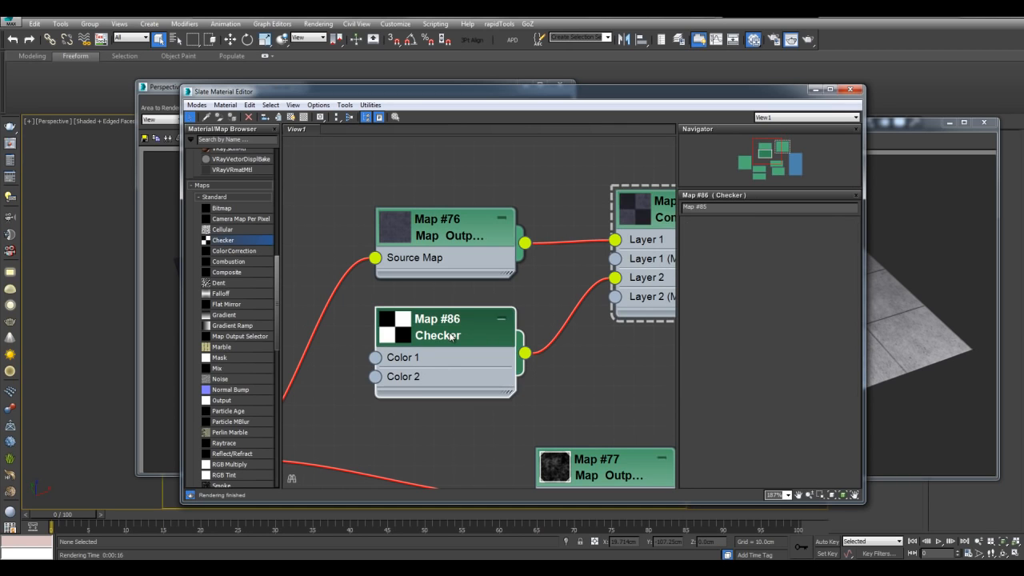
text(3)
key(Tab)
text(3)
key(Return)
- Connect the Composite output to Material #32's Diffuse Color
scroll(616, 332, down, 1)
middle_drag(566, 215, 544, 144)
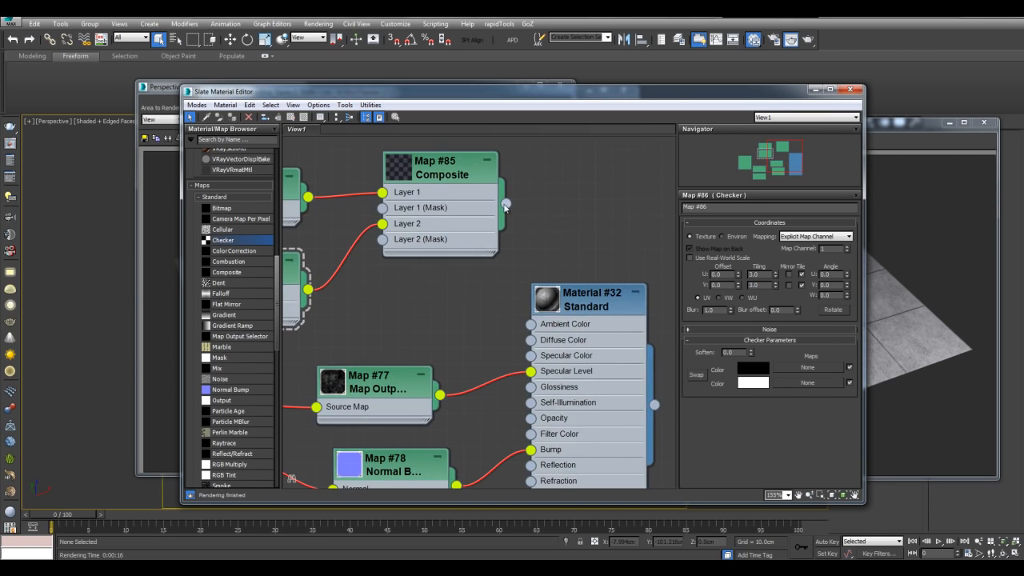
drag(506, 204, 531, 339)
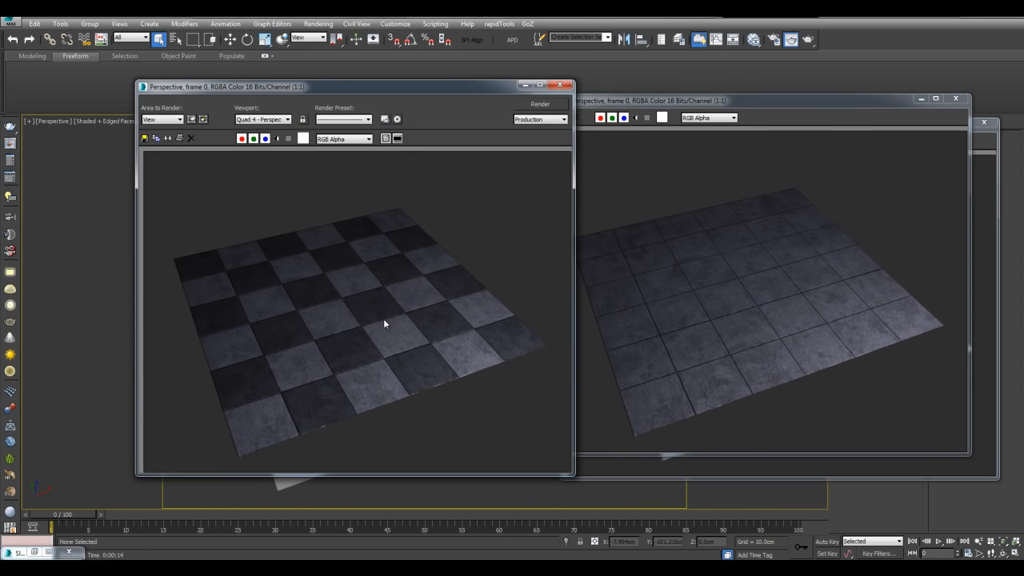
- Zoom in and out on the checker-floor render to inspect it
scroll(350, 332, up, 2)
scroll(328, 323, down, 2)
scroll(347, 287, down, 1)
scroll(348, 269, up, 1)
- Restore the Slate Material Editor and frame the whole concrete node network
key(m)
scroll(441, 271, down, 2)
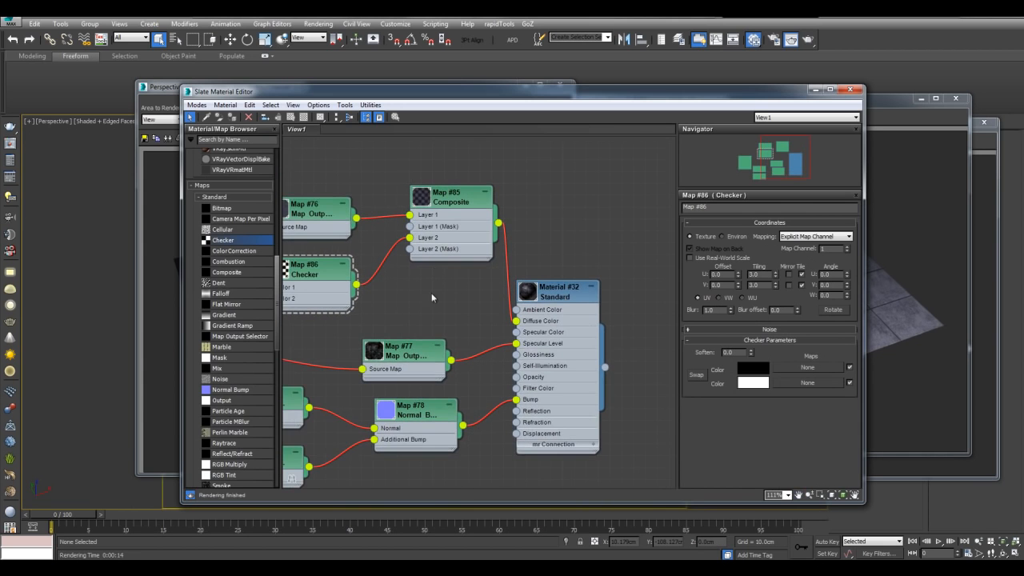
middle_drag(381, 310, 567, 309)
middle_drag(392, 288, 465, 174)
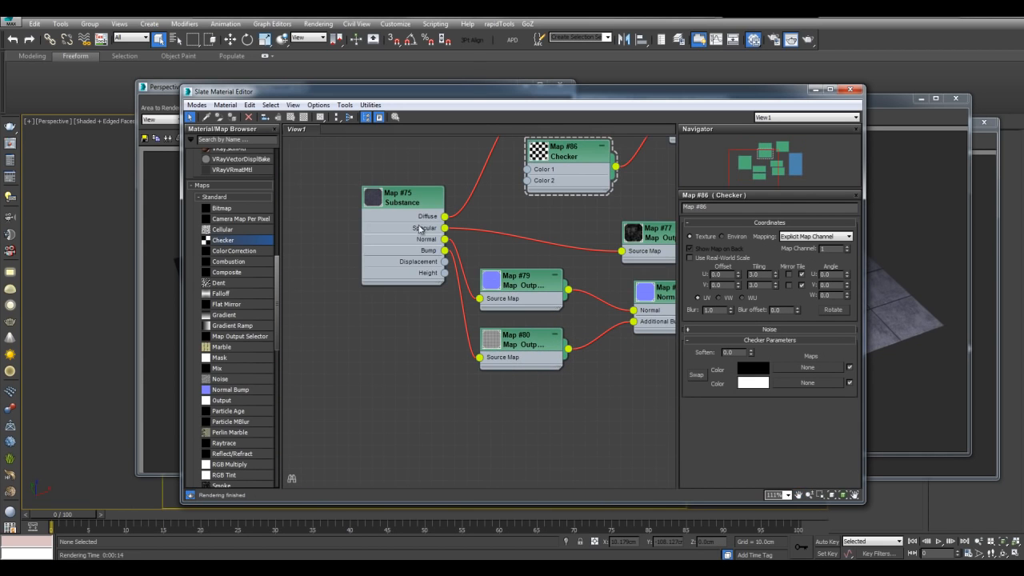
middle_drag(558, 252, 460, 386)
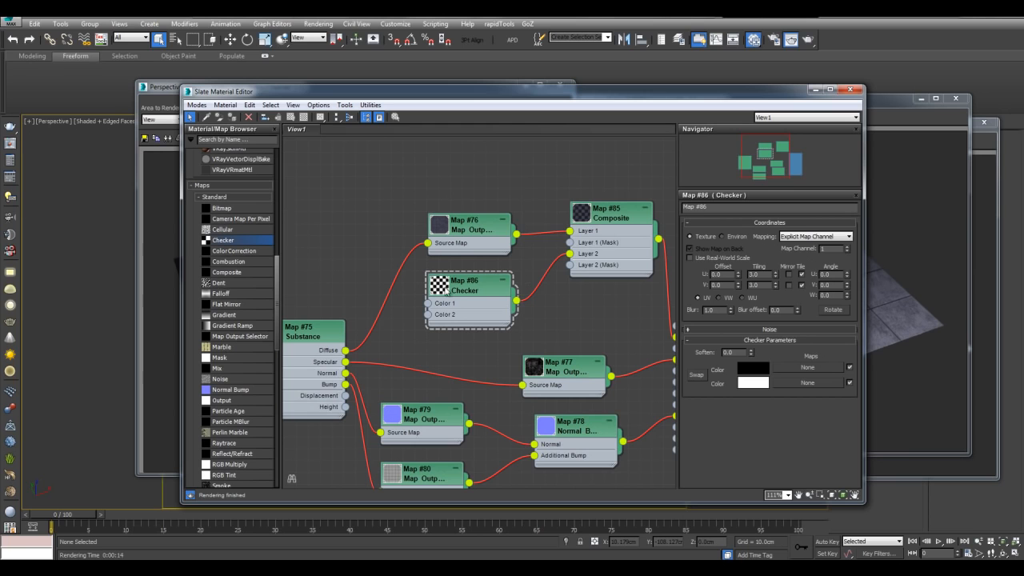
middle_drag(575, 303, 562, 274)
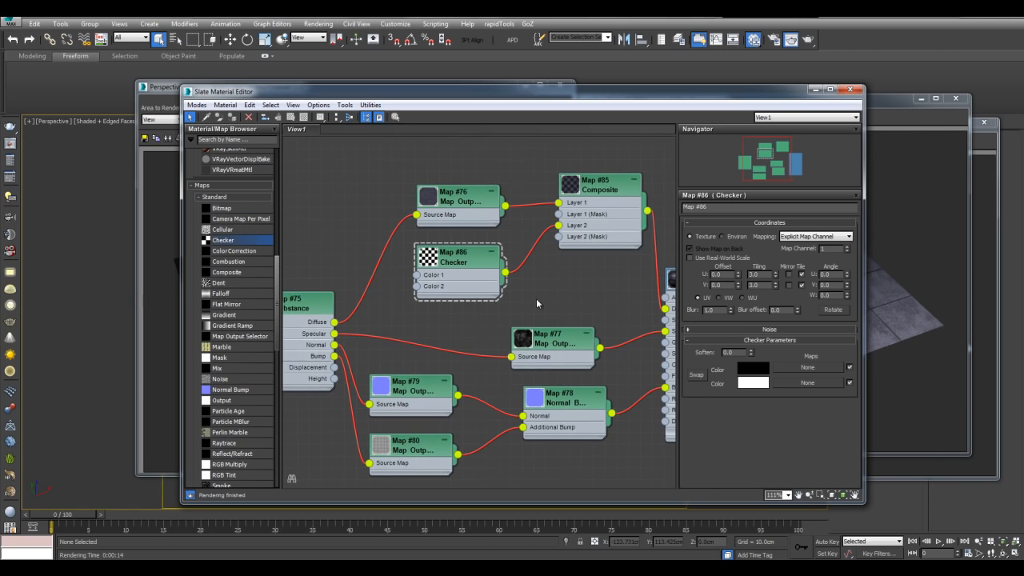
scroll(534, 294, down, 2)
scroll(560, 295, down, 2)
scroll(539, 266, down, 1)
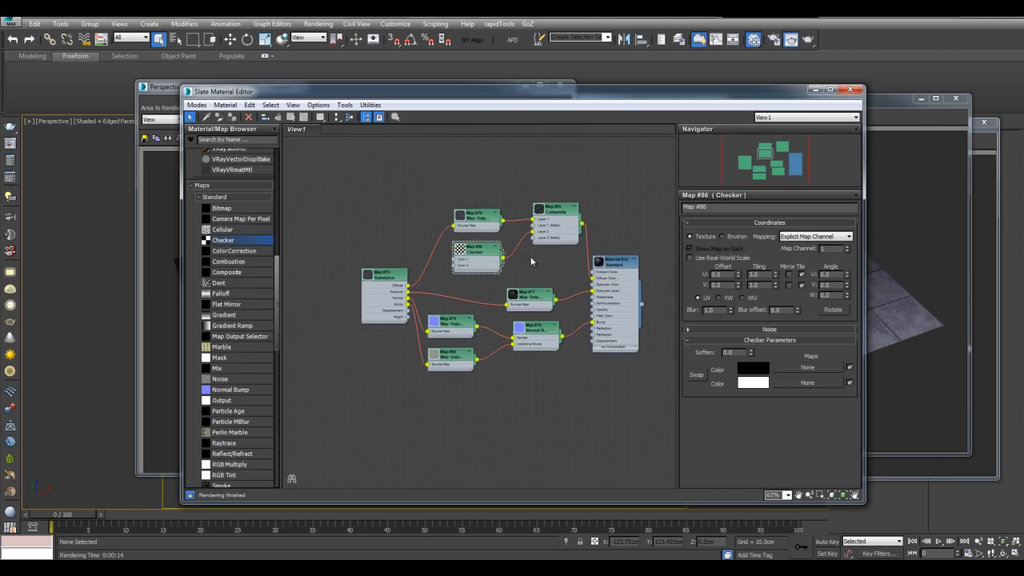
- Marquee-select the entire concrete checker node network
drag(367, 176, 625, 406)
middle_drag(625, 407, 606, 356)
middle_drag(617, 170, 617, 183)
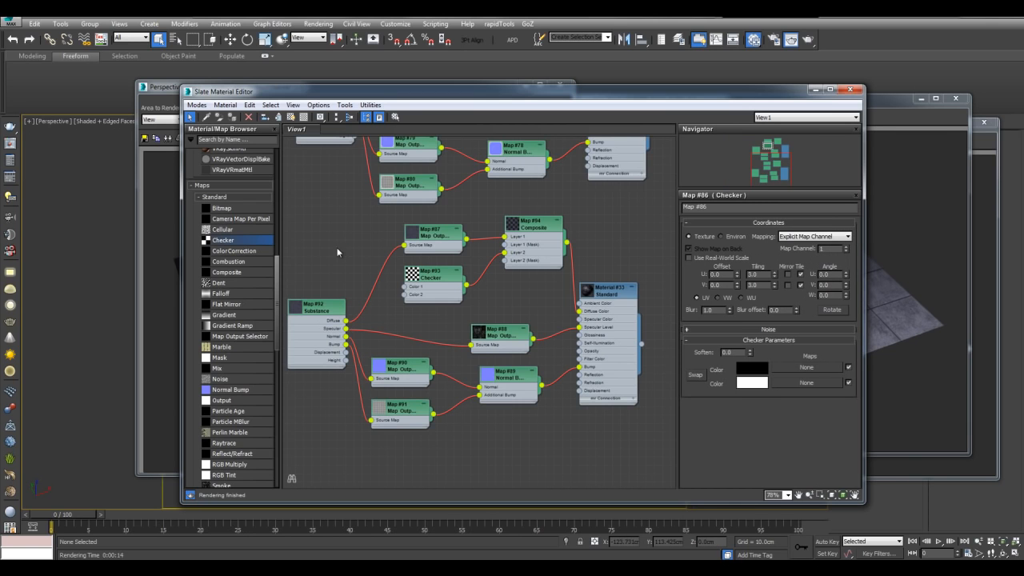
- Clone the network below the original and open Browse for Substances on the copied Substance Map #92
scroll(337, 252, up, 1)
middle_drag(337, 252, 401, 242)
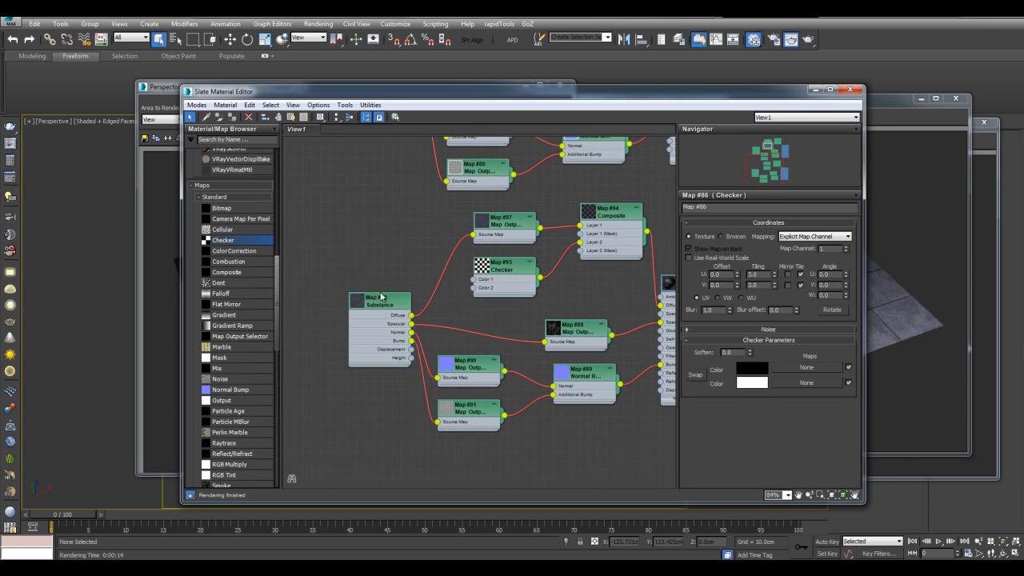
double_click(379, 302)
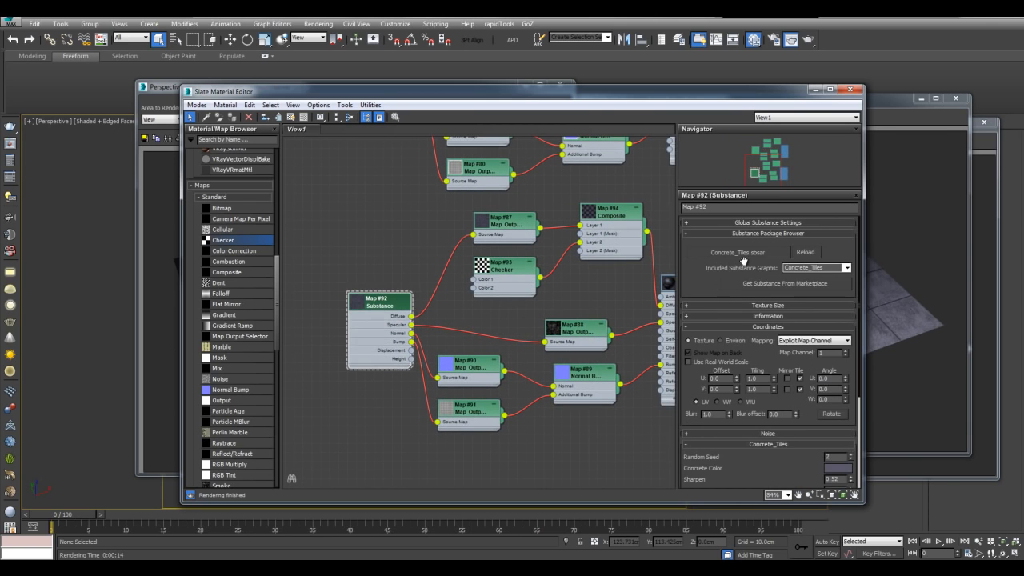
click(745, 258)
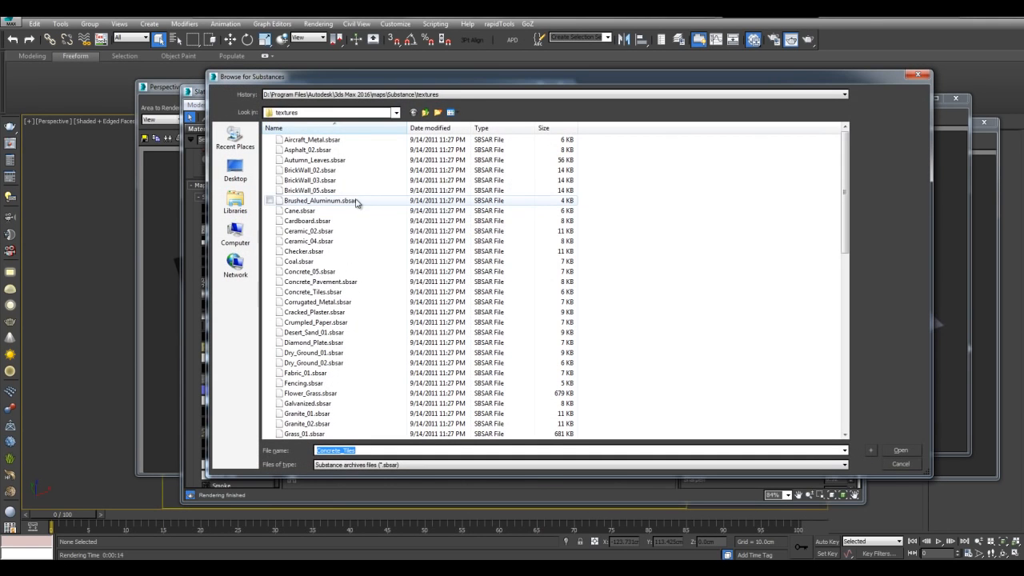
- Load Autumn_Leaves.sbsar into Map #92 and delete the copied Composite and Checker nodes
double_click(324, 161)
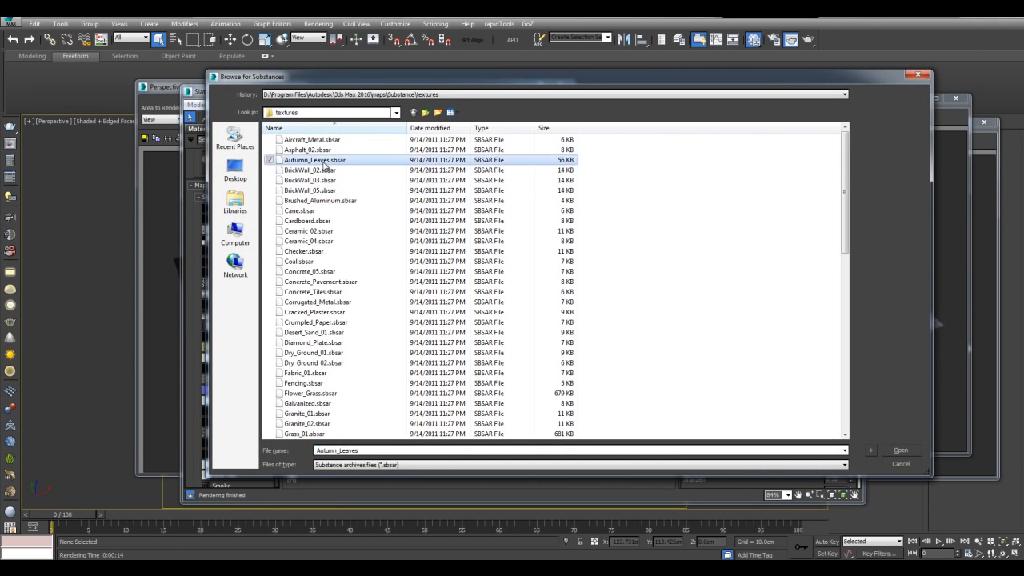
middle_drag(579, 289, 491, 304)
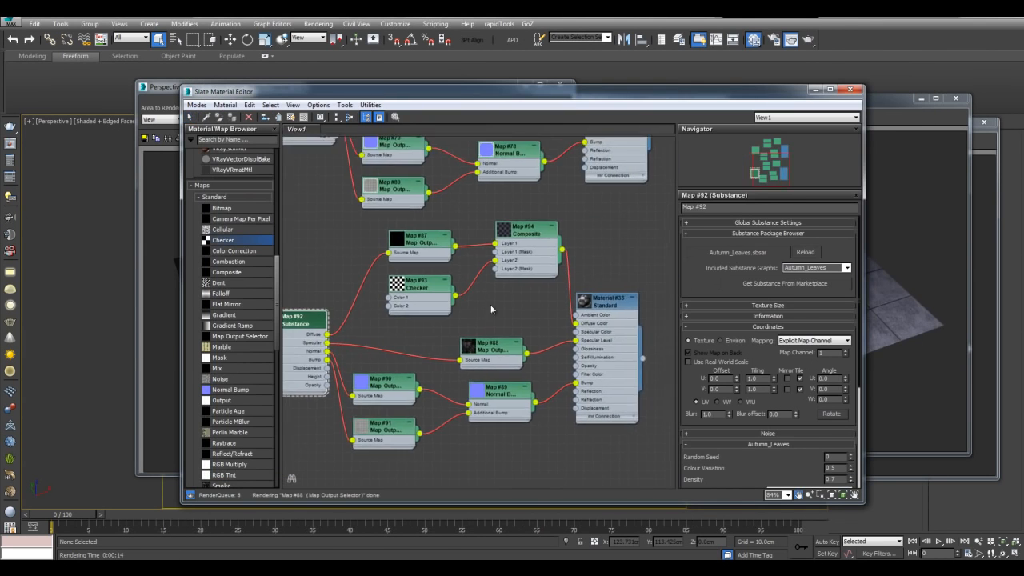
drag(429, 227, 520, 307)
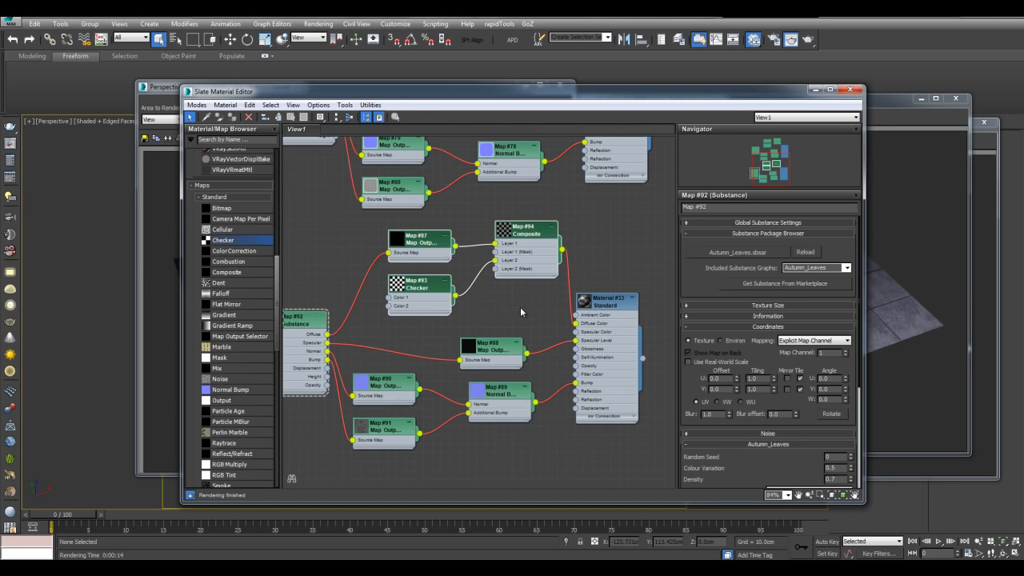
key(Delete)
- Wire the substance's Diffuse and Opacity outputs into Material #33's Diffuse Color and Opacity
middle_drag(444, 301, 462, 282)
drag(345, 317, 594, 309)
middle_drag(379, 258, 458, 217)
scroll(461, 225, up, 1)
middle_drag(447, 256, 498, 240)
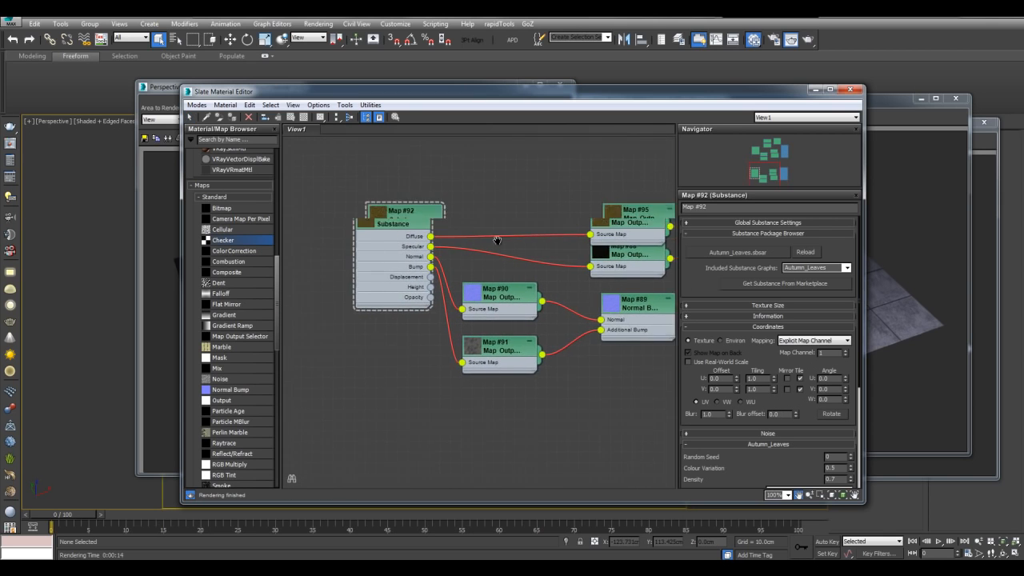
scroll(417, 309, up, 1)
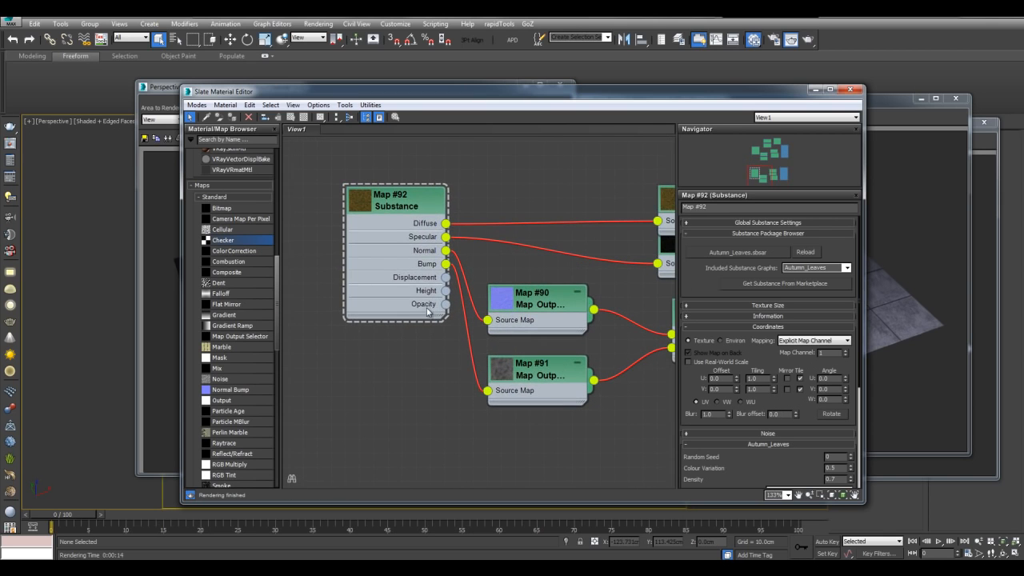
scroll(487, 268, down, 1)
middle_drag(488, 265, 422, 281)
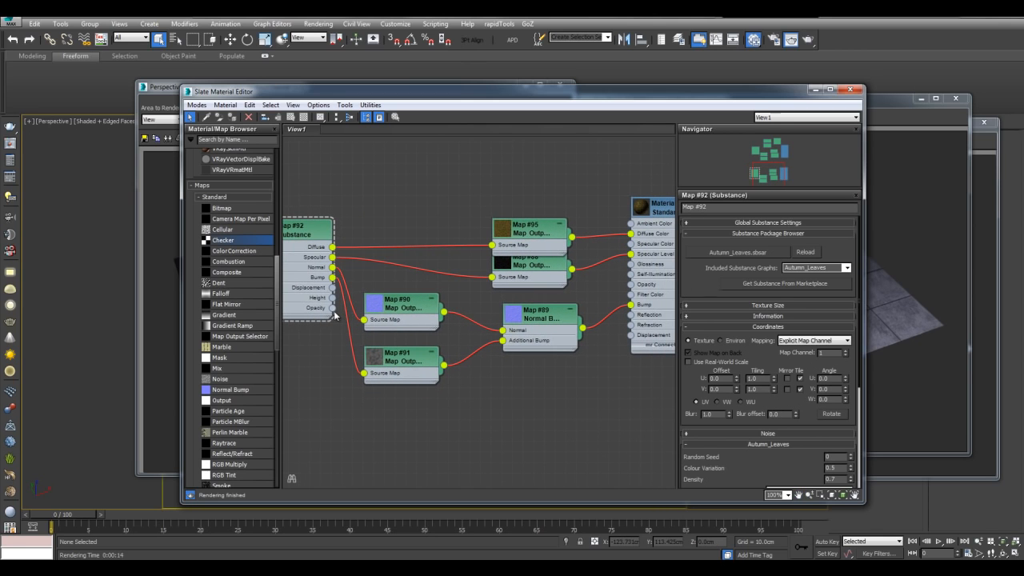
drag(333, 308, 631, 285)
- Tidy Material #33's input nodes with Lay Out Children and put the editor away
middle_drag(511, 208, 451, 221)
click(563, 232)
right_click(563, 232)
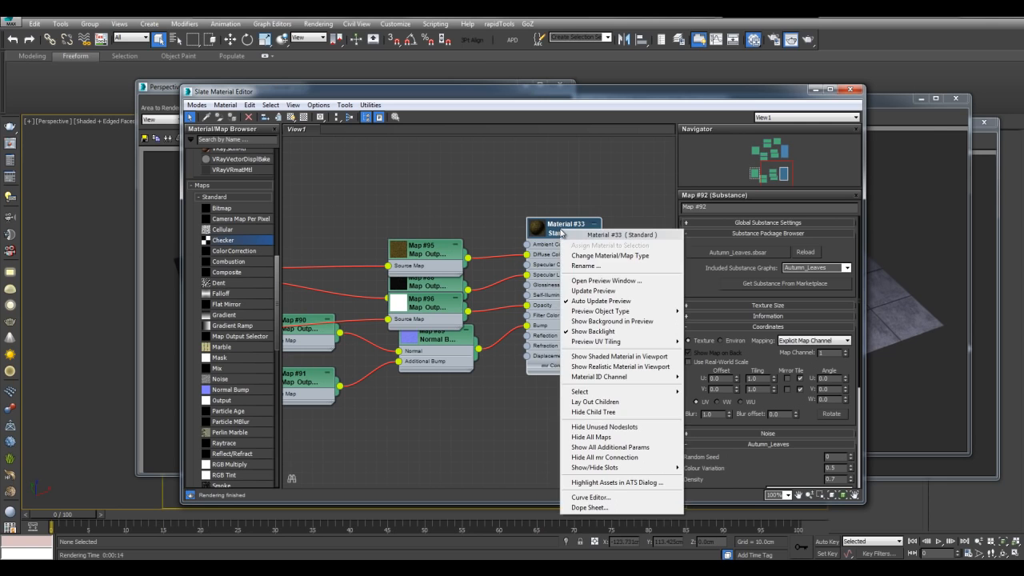
click(605, 402)
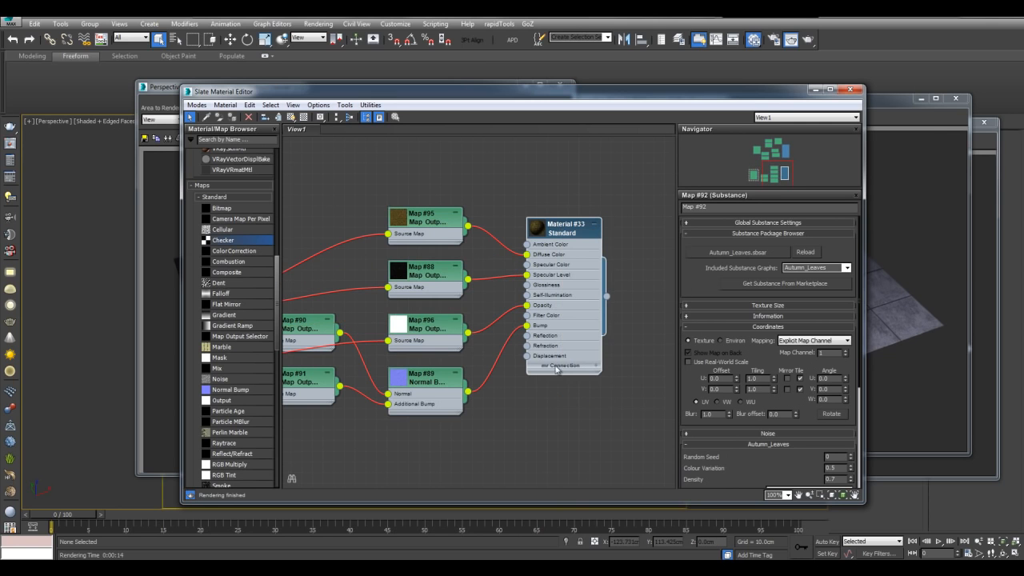
click(816, 90)
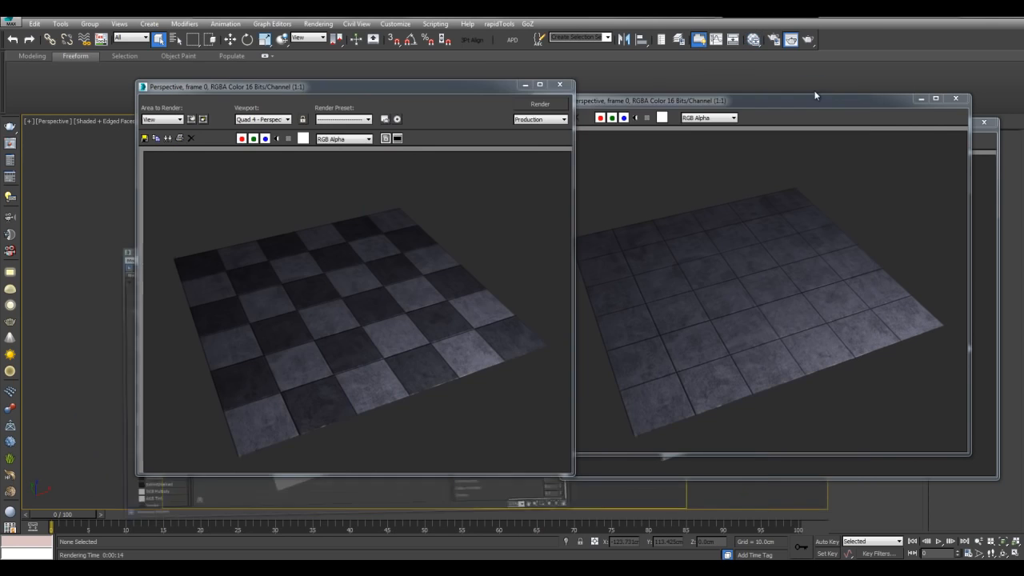
- Close the two cloned render windows and the main render window
click(956, 99)
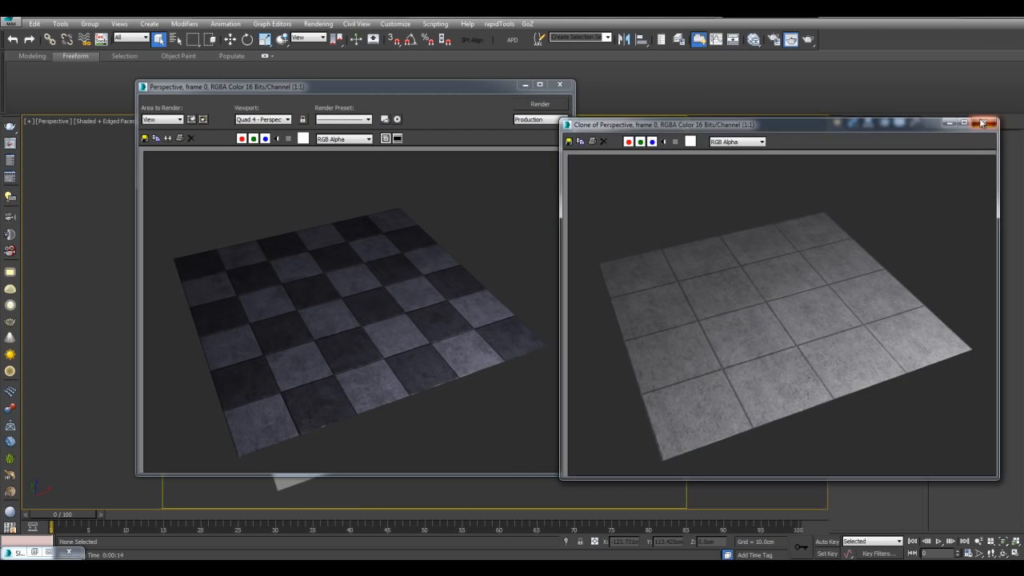
click(984, 122)
click(559, 84)
- Copy the floor plane Plane001 as an independent copy named Plane002
click(543, 280)
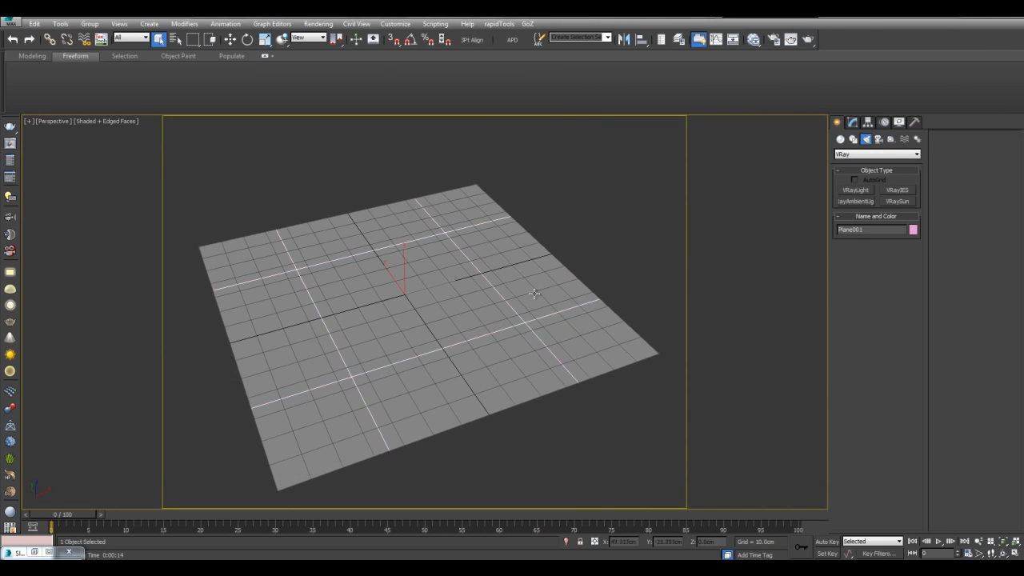
alt+middle_drag(539, 303, 530, 285)
key(g)
middle_drag(462, 283, 478, 261)
scroll(495, 263, up, 4)
key(ctrl+v)
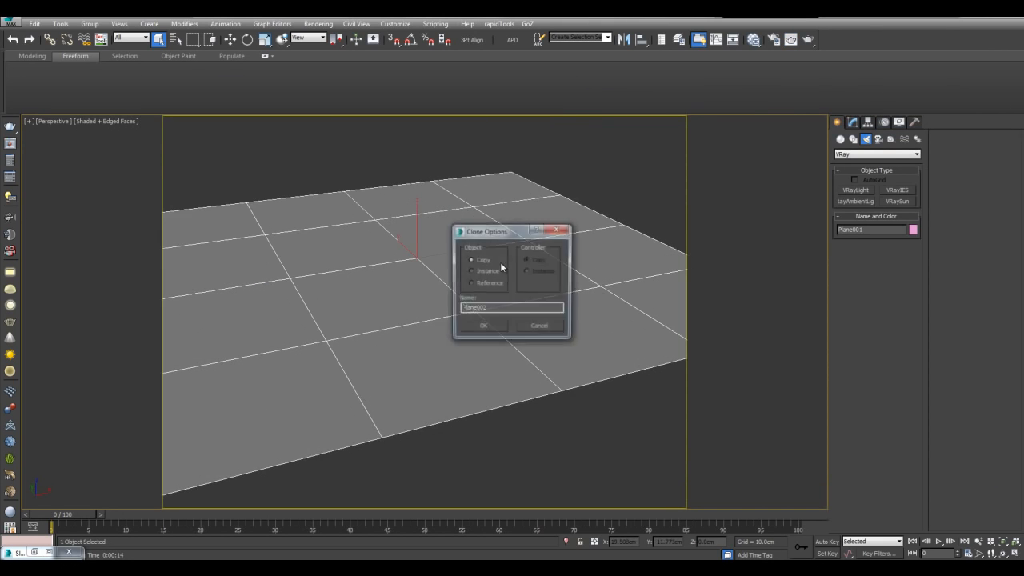
click(491, 323)
- Raise Plane002 slightly above the floor on Z
key(w)
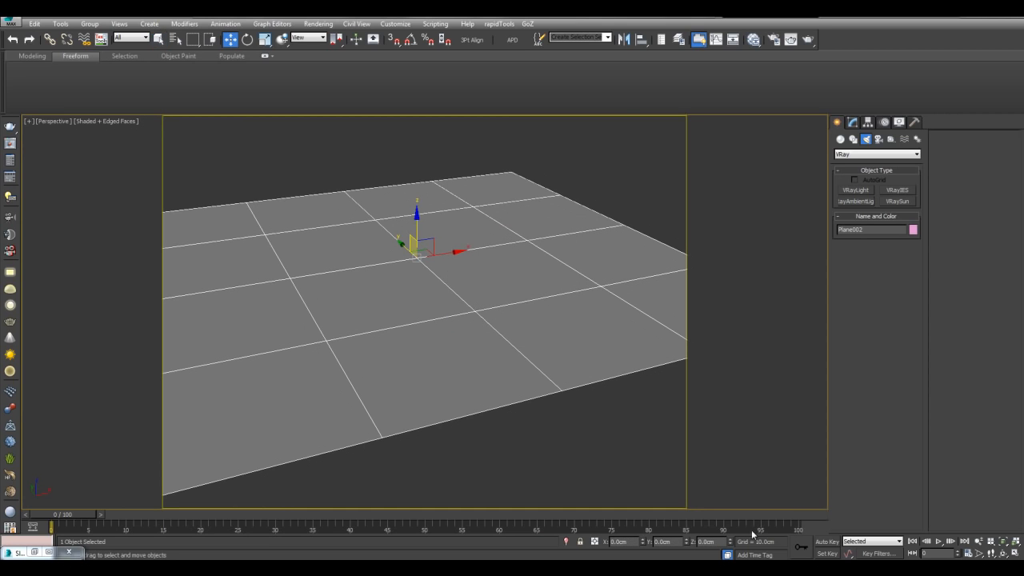
click(731, 539)
click(730, 539)
click(731, 539)
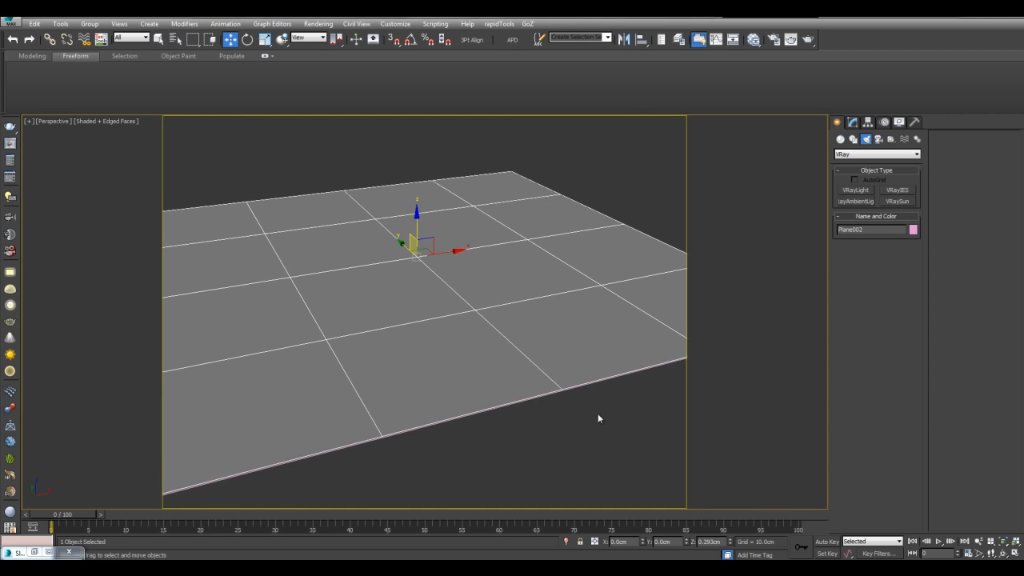
- Frame the whole plane from a higher angle and reopen the Slate Material Editor
key(m)
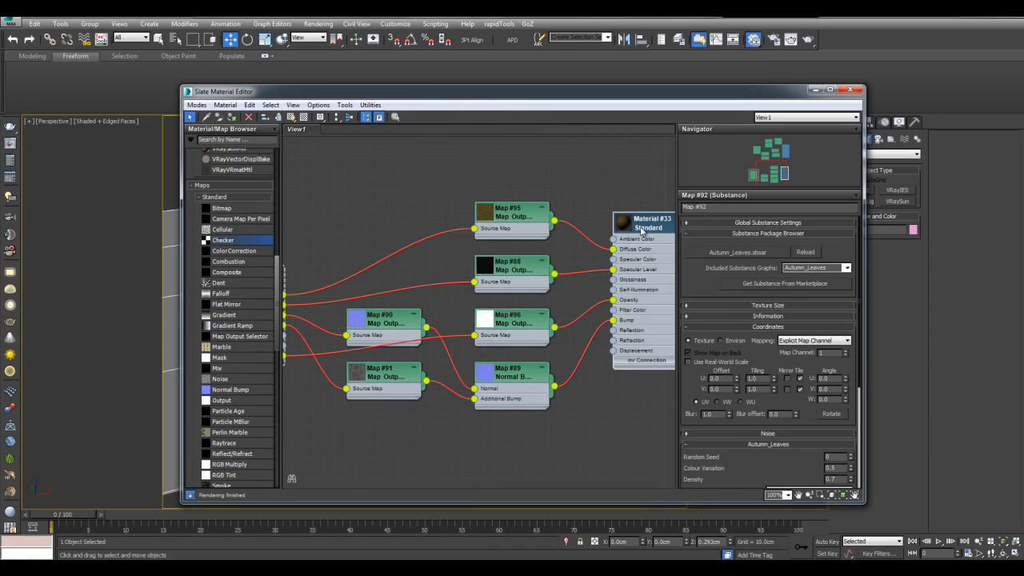
click(816, 90)
middle_drag(553, 232, 567, 262)
scroll(563, 260, down, 3)
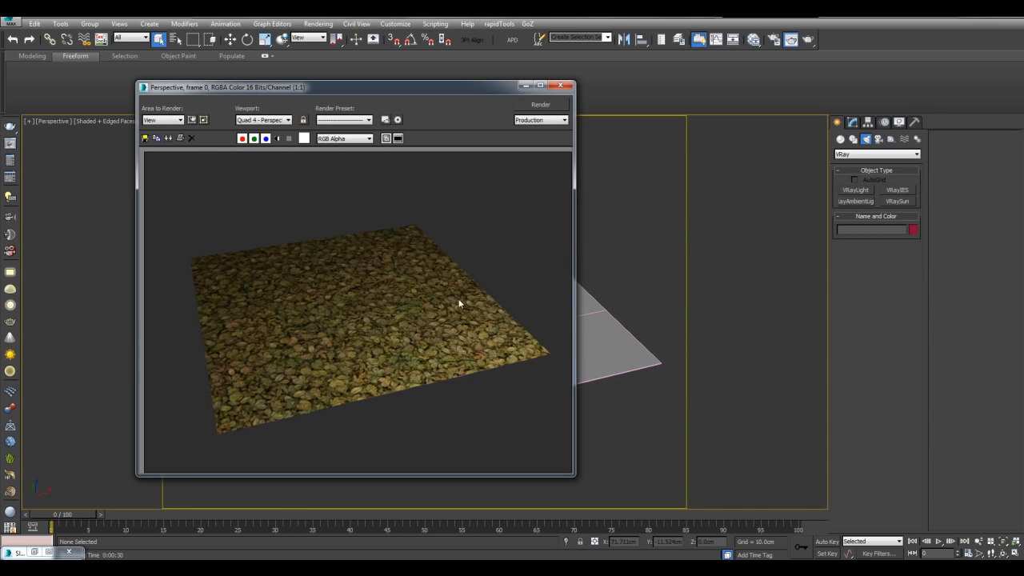
scroll(324, 304, up, 3)
scroll(417, 290, down, 3)
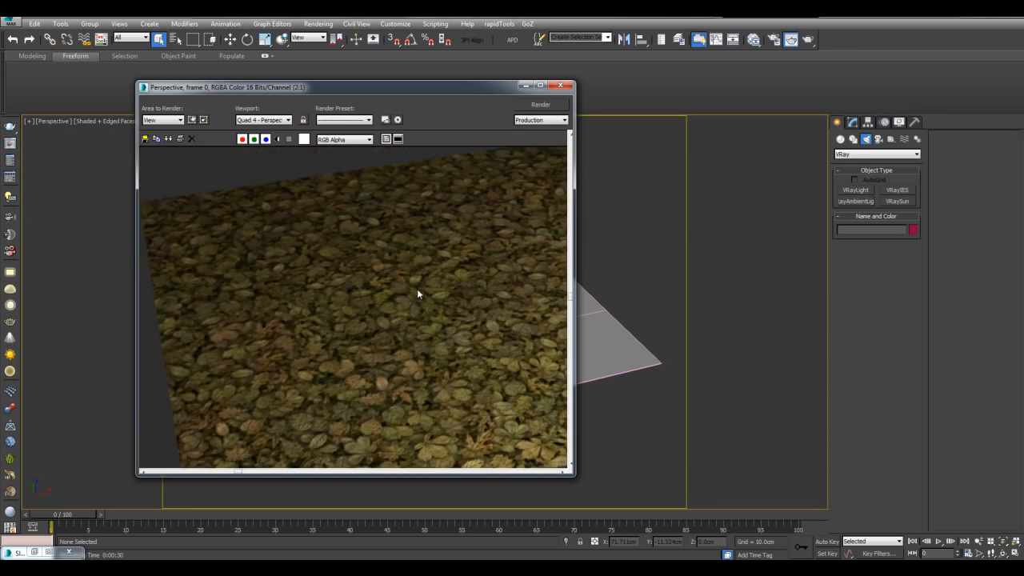
click(633, 259)
key(m)
middle_drag(611, 406, 621, 412)
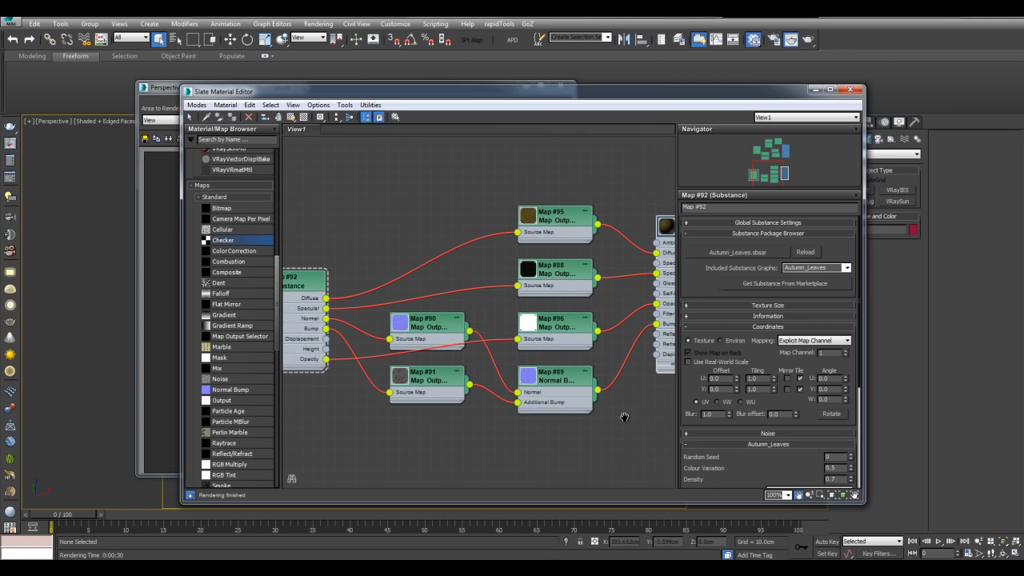
- Enlarge Map #96's preview and bring the Map #92 Substance node into view
middle_drag(554, 361, 505, 361)
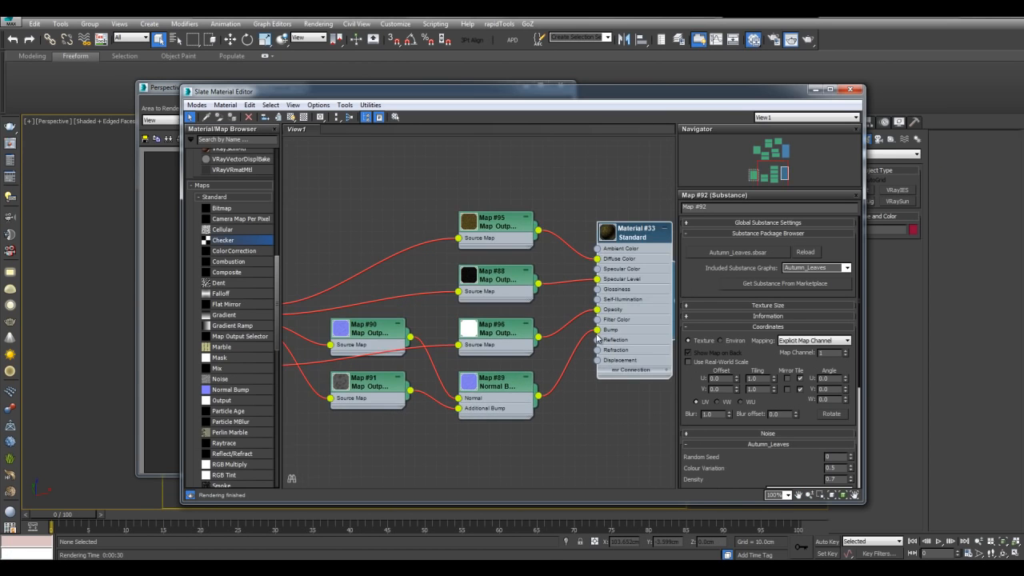
scroll(492, 260, up, 2)
scroll(493, 261, up, 1)
double_click(491, 315)
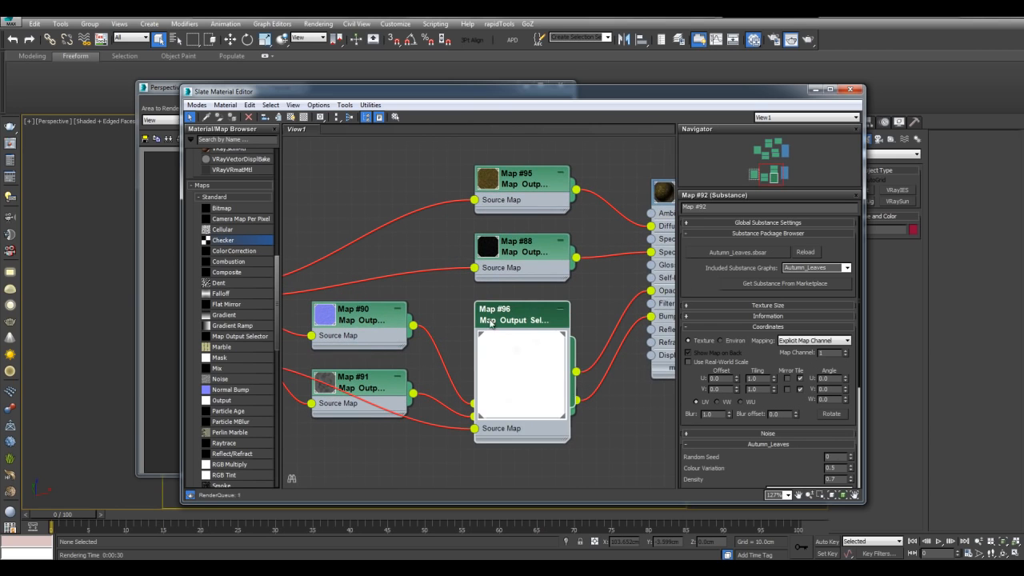
middle_drag(412, 260, 551, 231)
scroll(544, 231, down, 1)
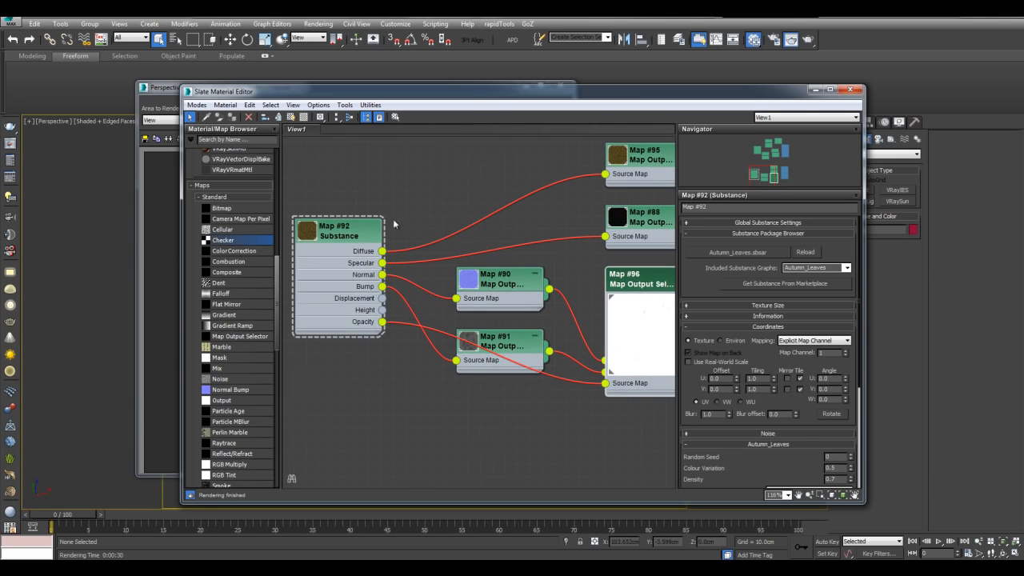
- Set the Autumn_Leaves substance Density to 0.01
click(345, 234)
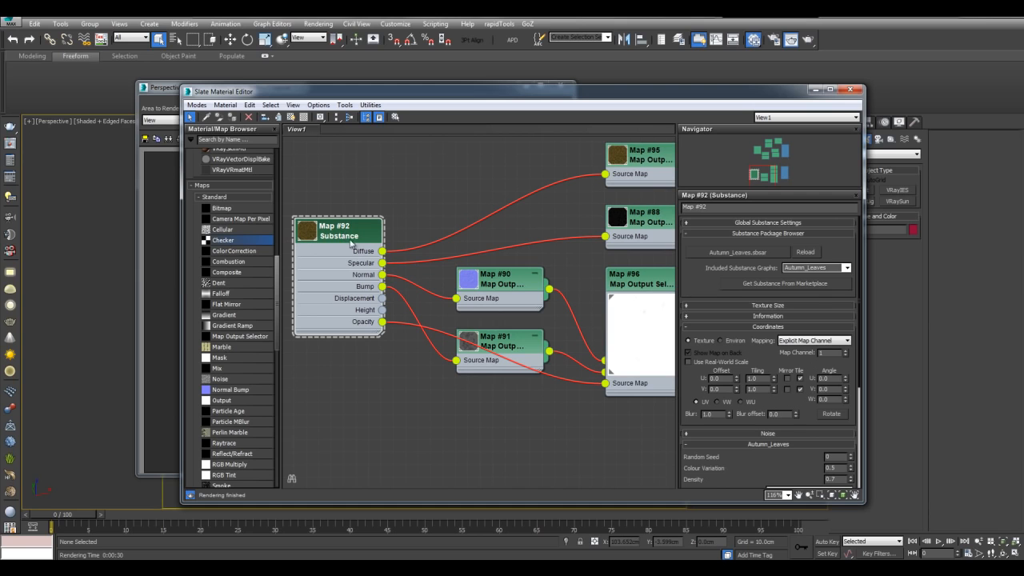
drag(768, 469, 763, 374)
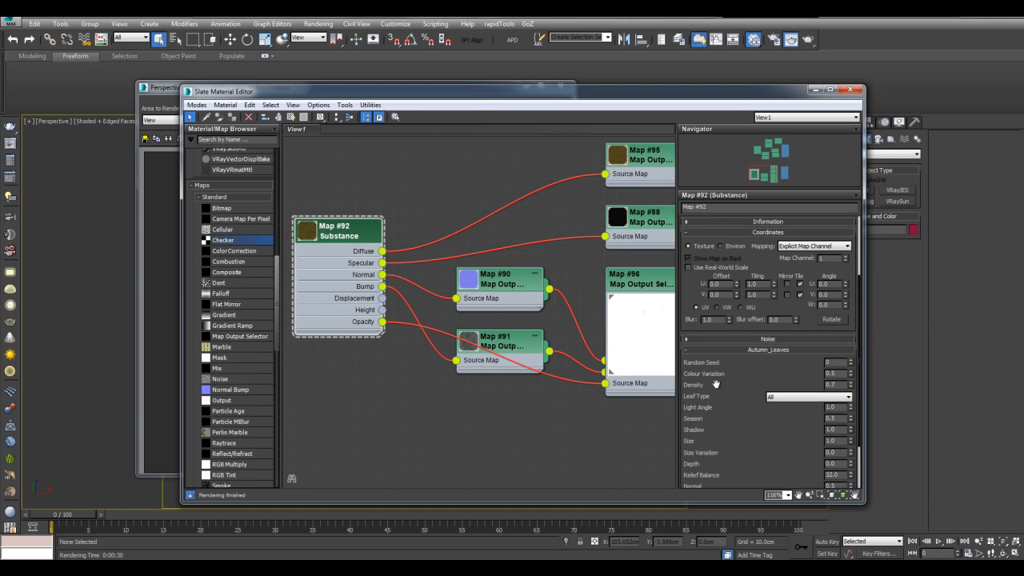
double_click(832, 384)
text(1)
key(Return)
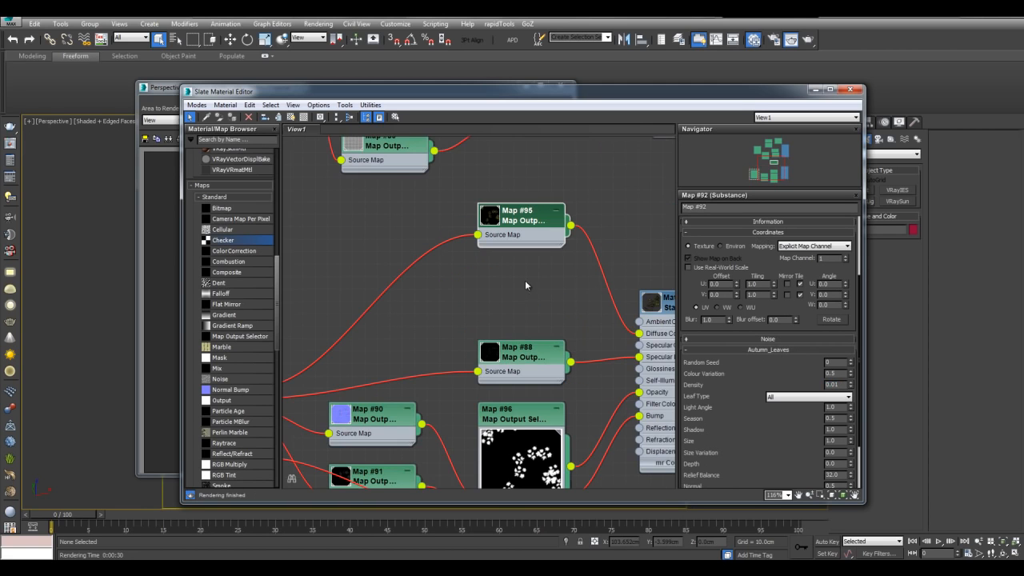
- Enlarge the previews of Maps #95, #88 and #90 and arrange them beside Map #96
middle_drag(527, 292, 530, 274)
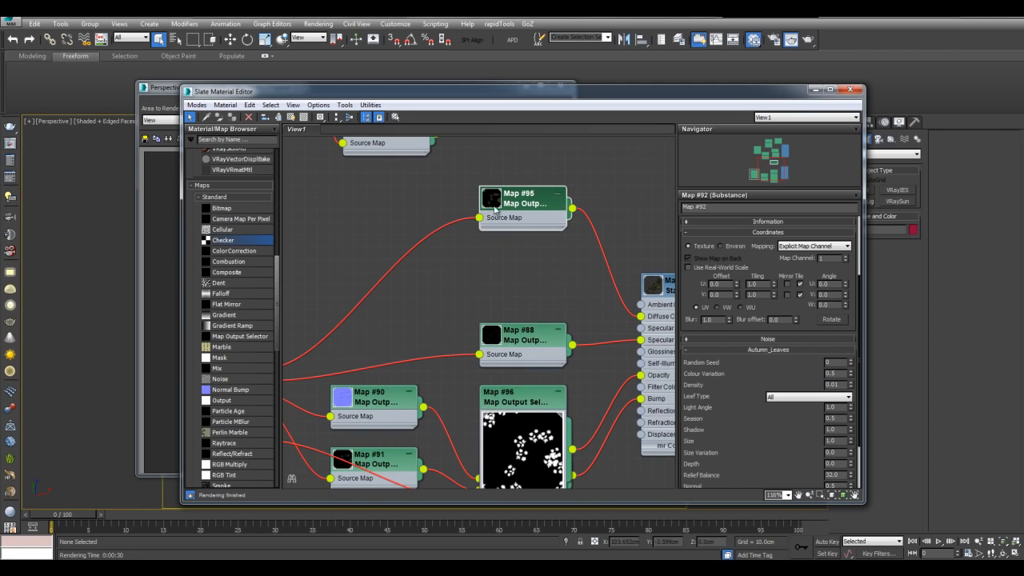
double_click(533, 210)
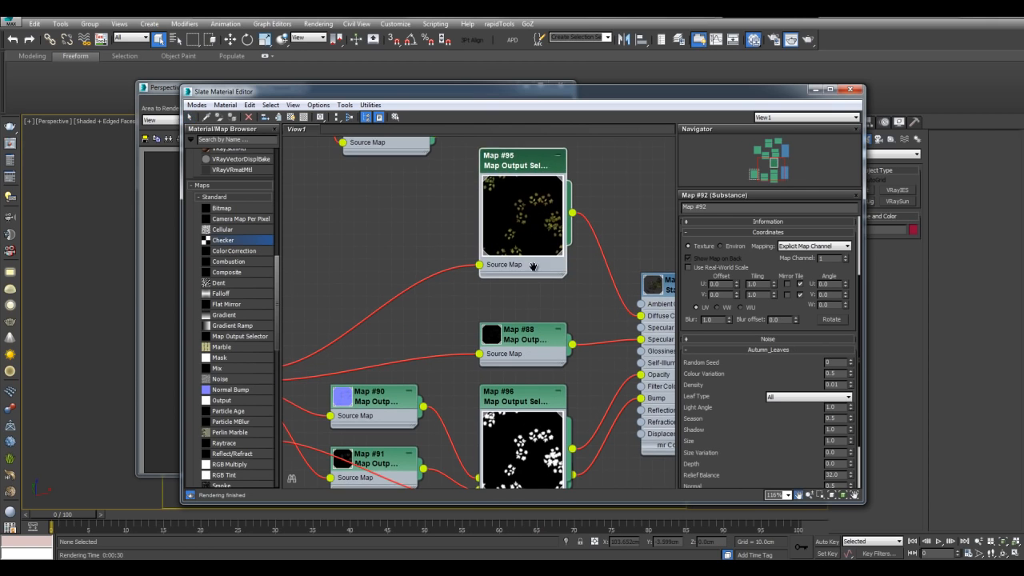
middle_drag(533, 267, 527, 204)
double_click(484, 281)
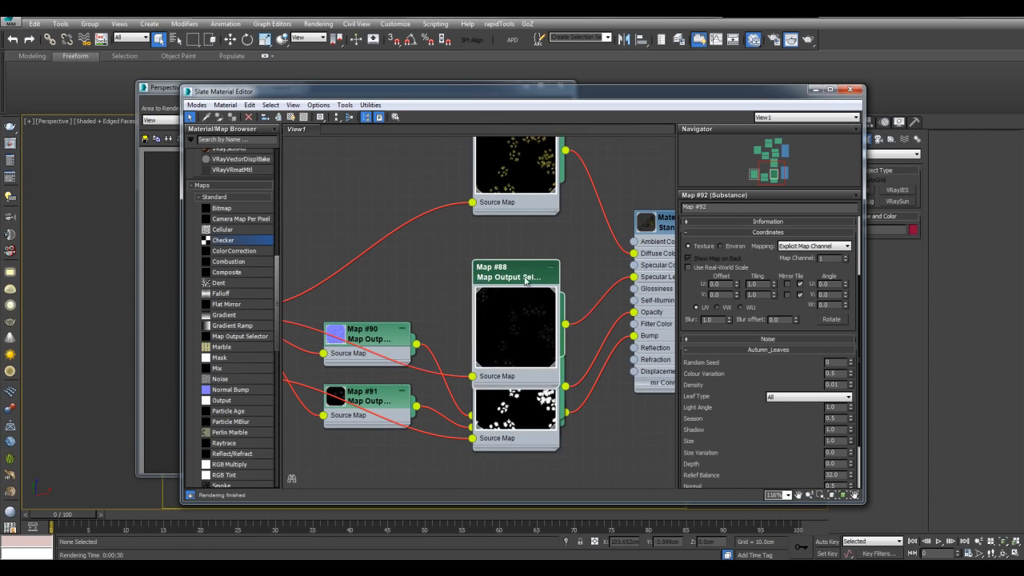
drag(525, 280, 502, 205)
middle_drag(586, 413, 578, 406)
drag(518, 336, 516, 345)
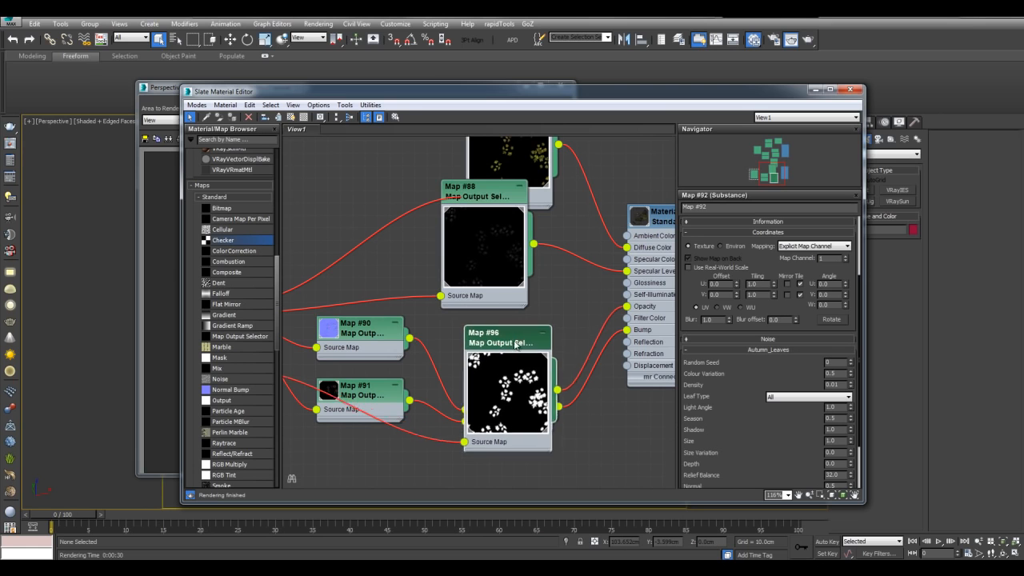
double_click(339, 328)
middle_drag(381, 283, 449, 275)
middle_drag(500, 330, 445, 362)
scroll(526, 249, up, 1)
scroll(605, 312, down, 1)
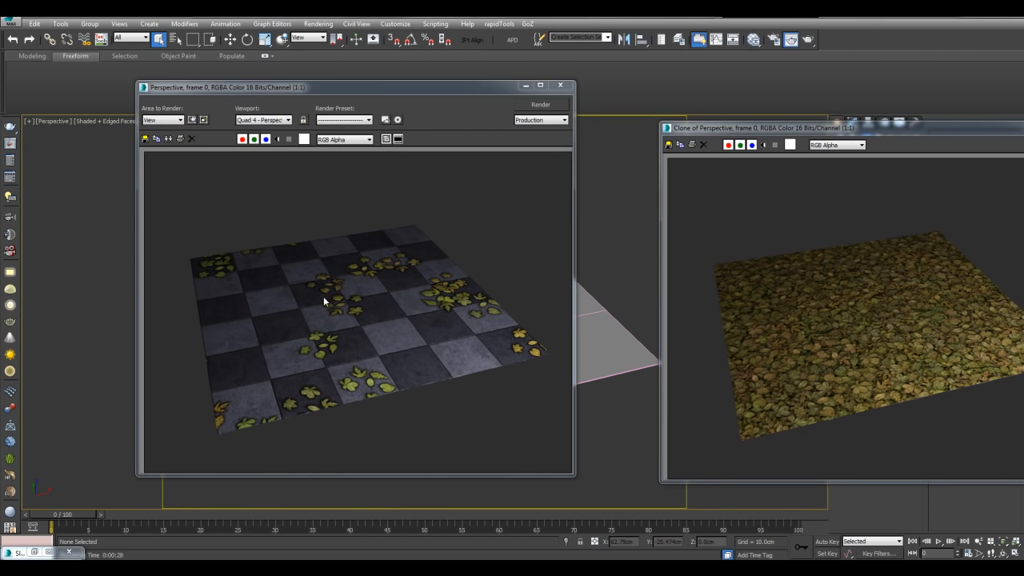
- Zoom and pan the rendered frame to inspect the sparse yellow leaves on the checker tiles
click(328, 328)
scroll(327, 327, up, 1)
middle_drag(325, 327, 365, 328)
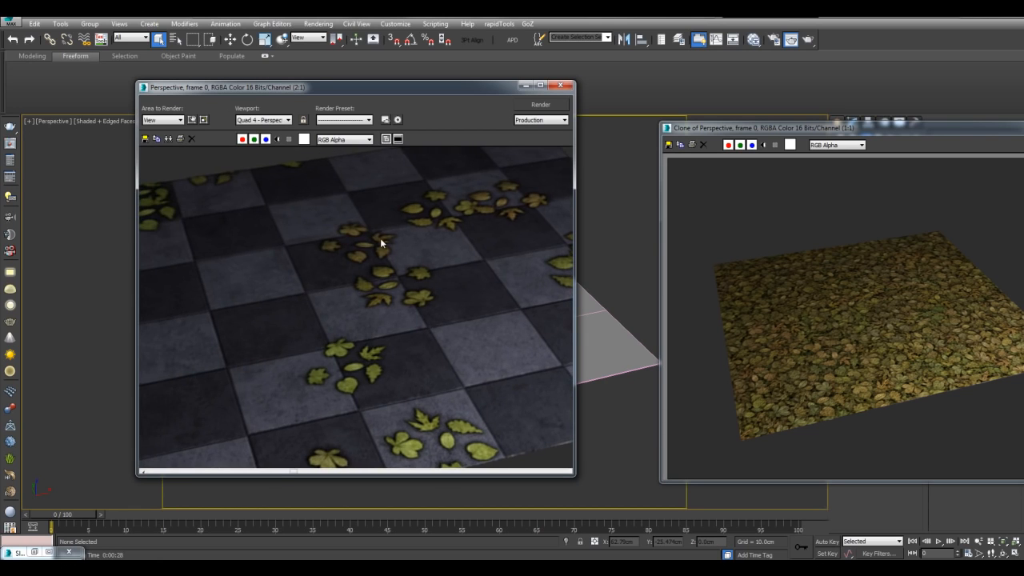
scroll(382, 249, down, 1)
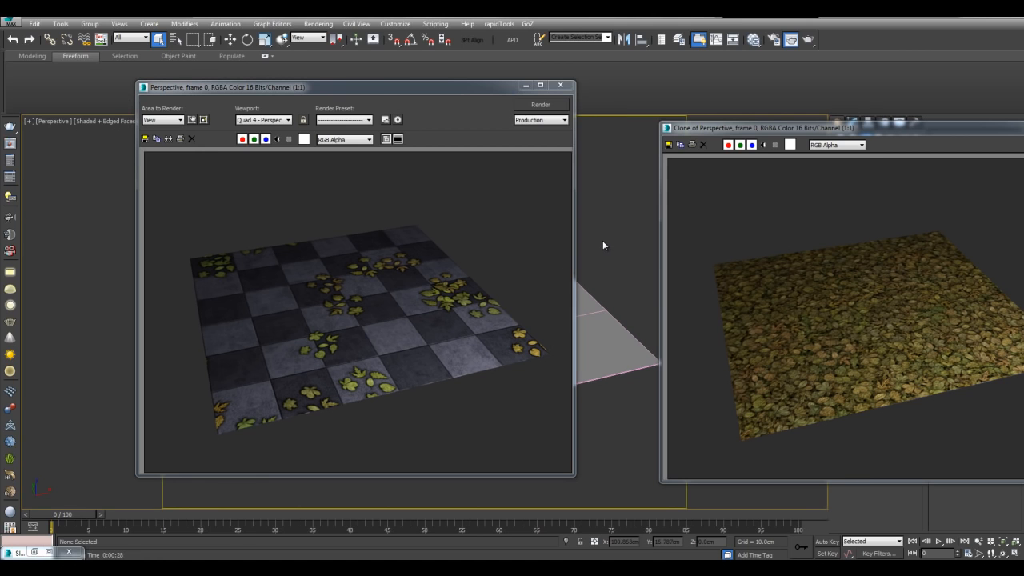
- Raise the Autumn_Leaves substance Density to 0.03
key(m)
middle_drag(604, 346, 596, 299)
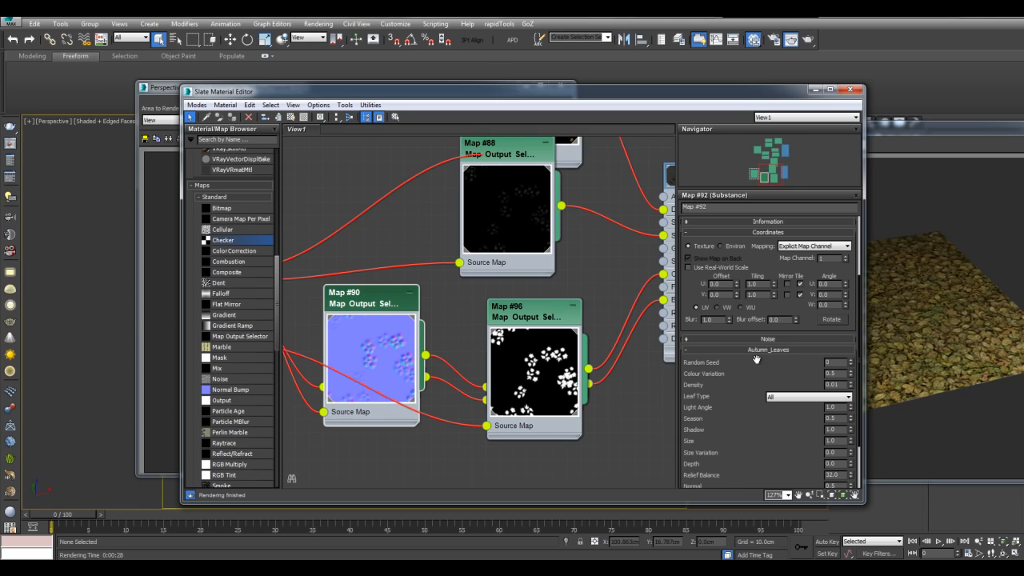
double_click(843, 384)
text(103)
key(Return)
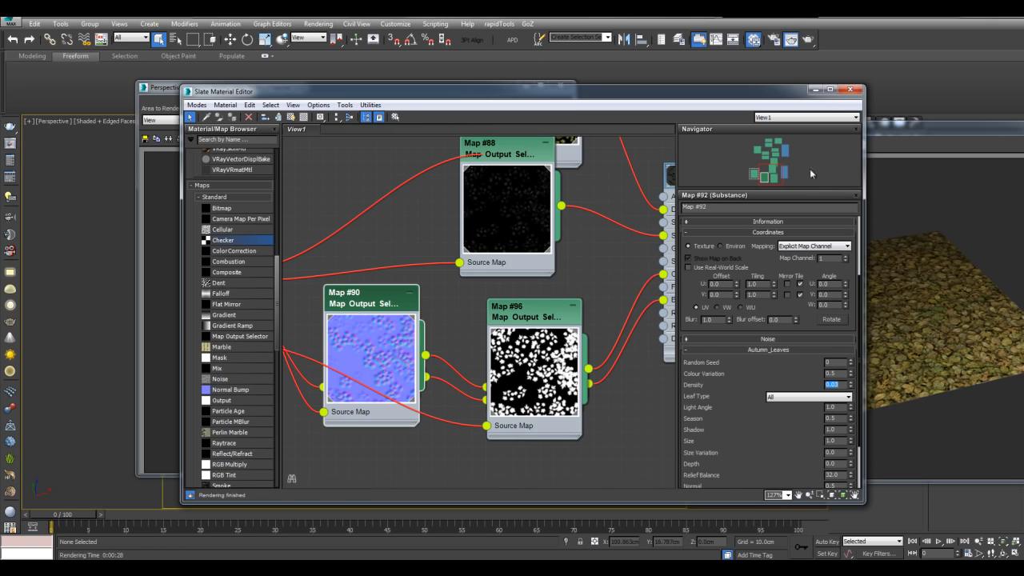
- Refresh the comparison render window with the denser-leaf render and reopen the material editor
click(817, 90)
click(168, 139)
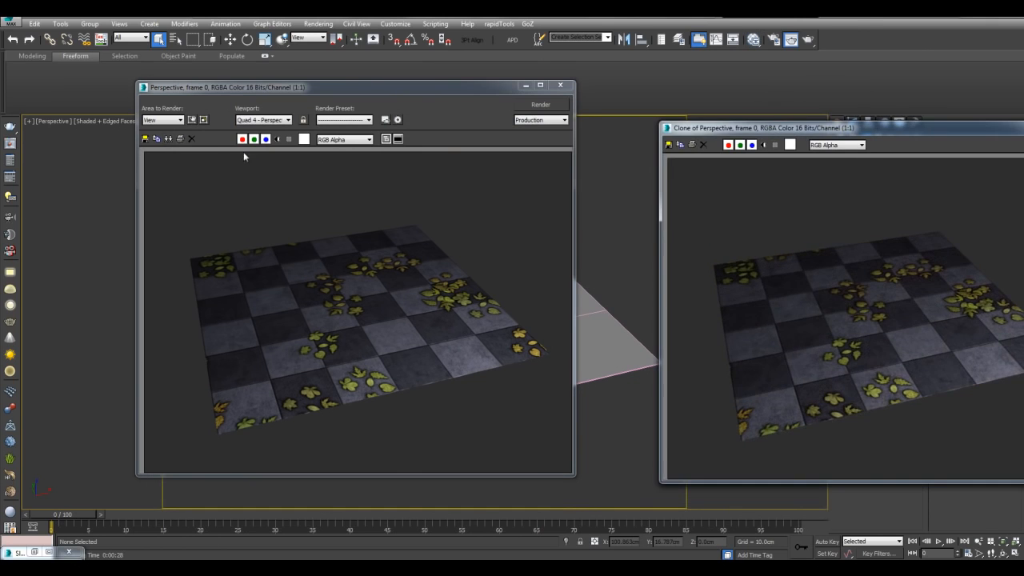
drag(707, 133, 616, 136)
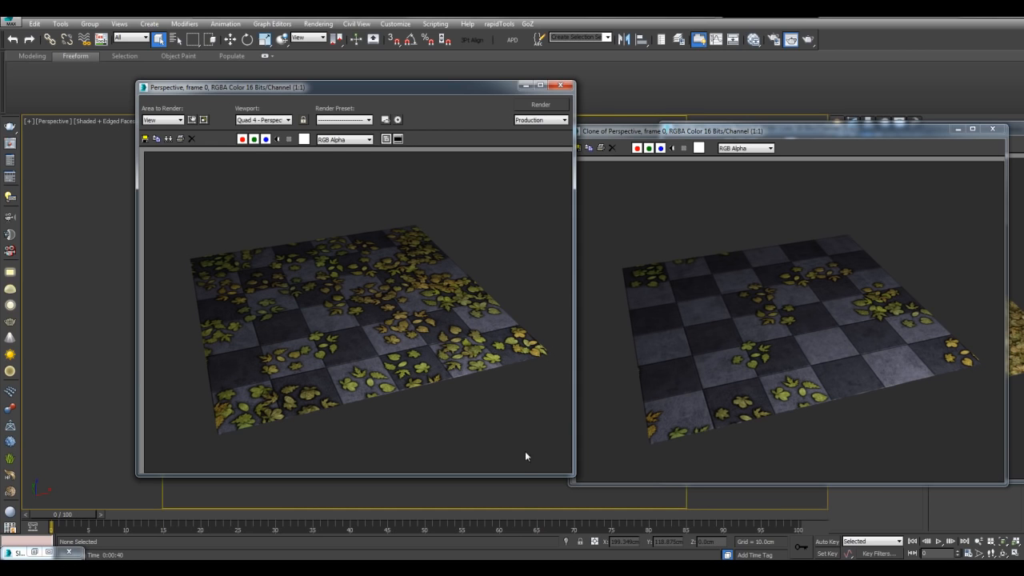
key(m)
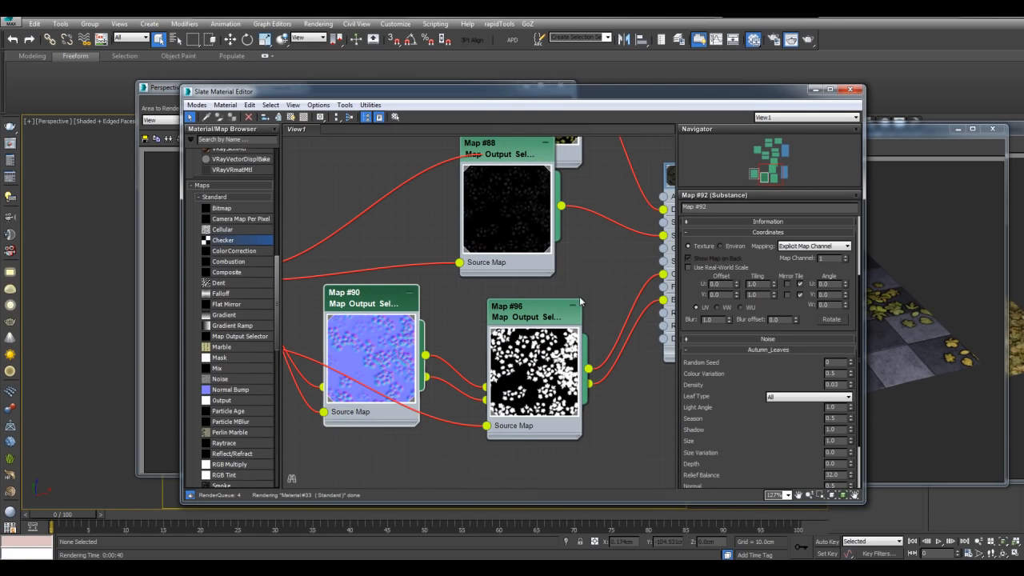
- Preview the Mapple, chestnut and Oak leaf types in turn, then return to All
click(776, 398)
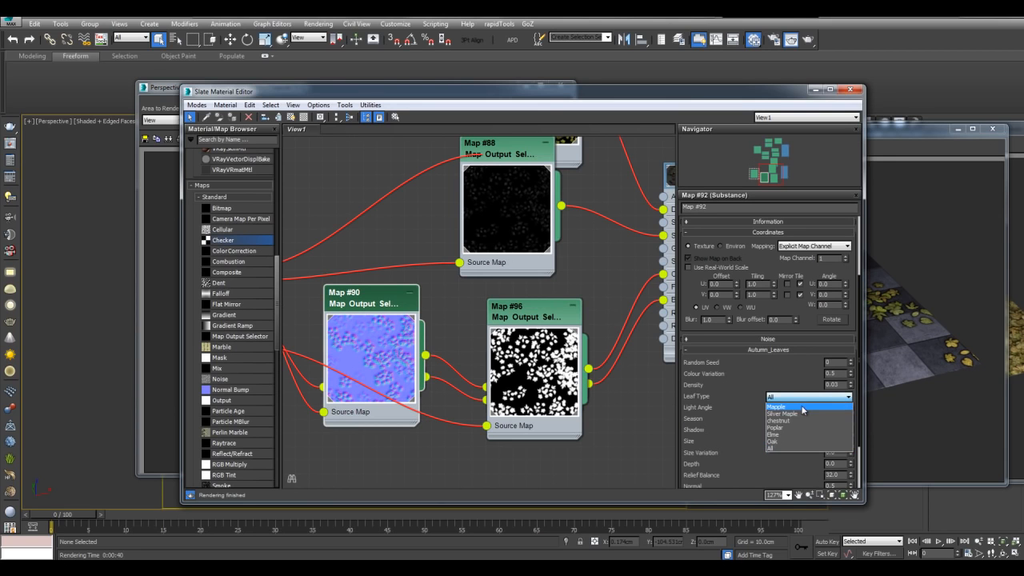
click(802, 407)
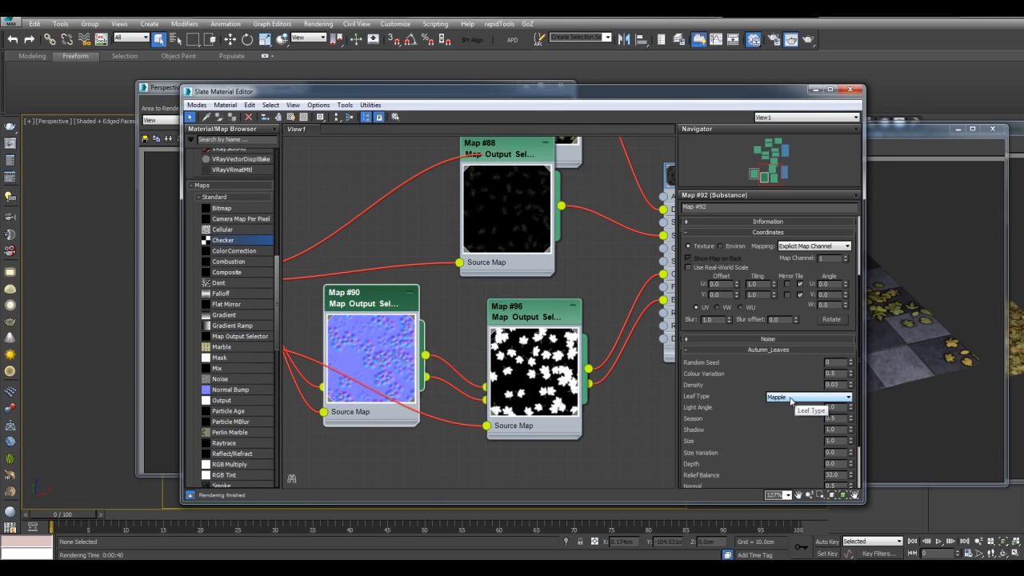
click(791, 397)
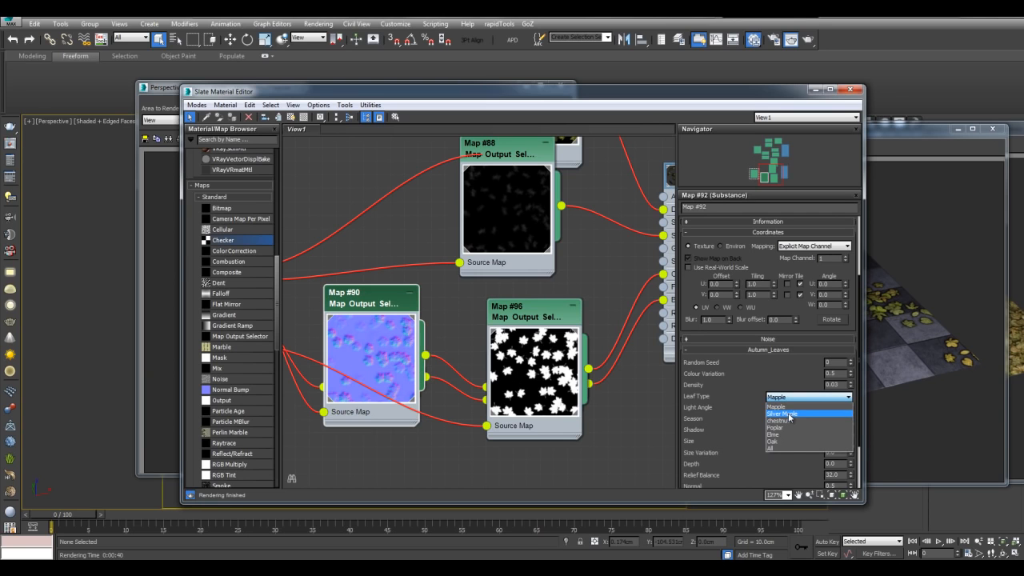
click(781, 421)
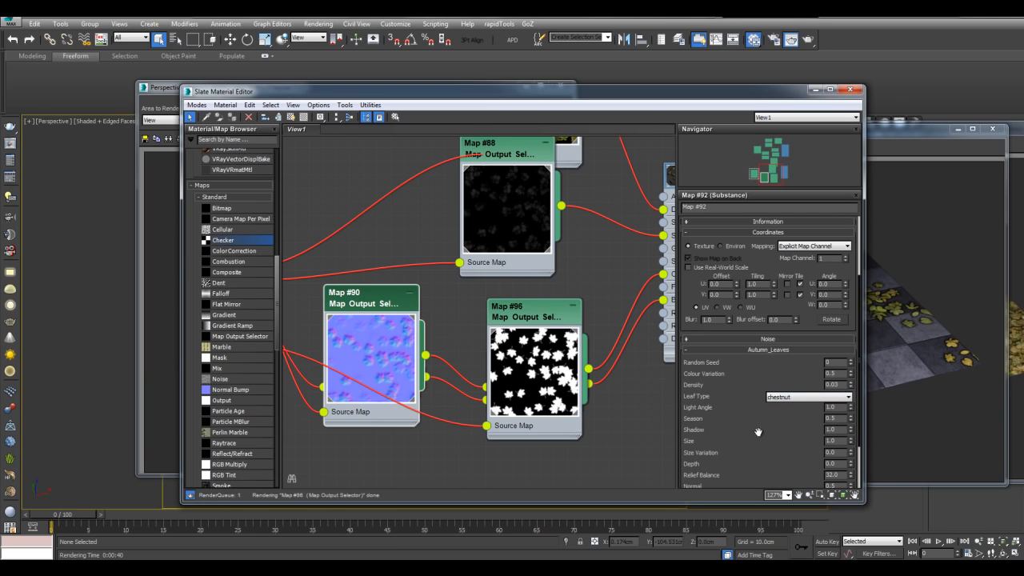
click(785, 399)
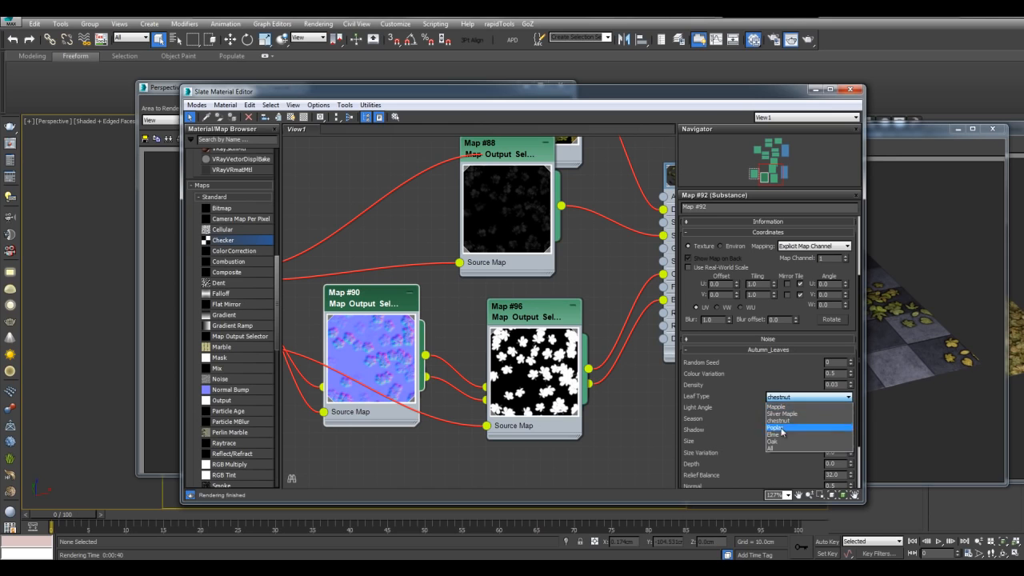
click(774, 441)
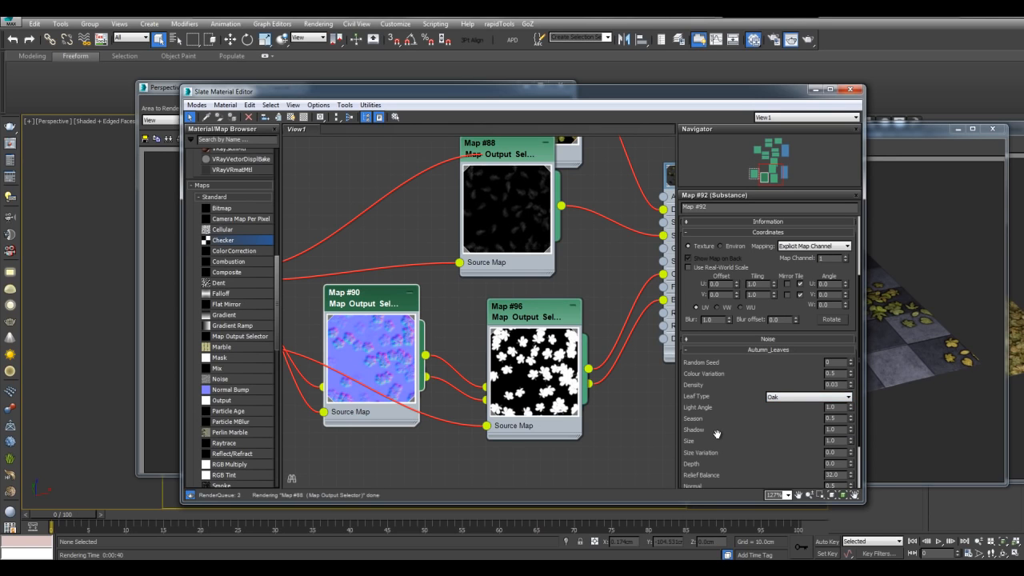
click(779, 400)
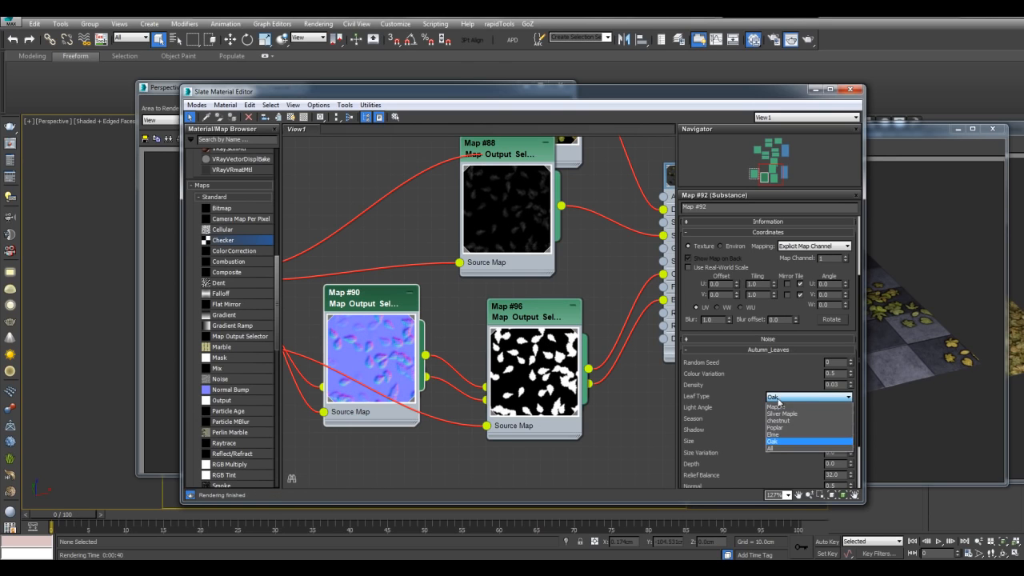
click(772, 445)
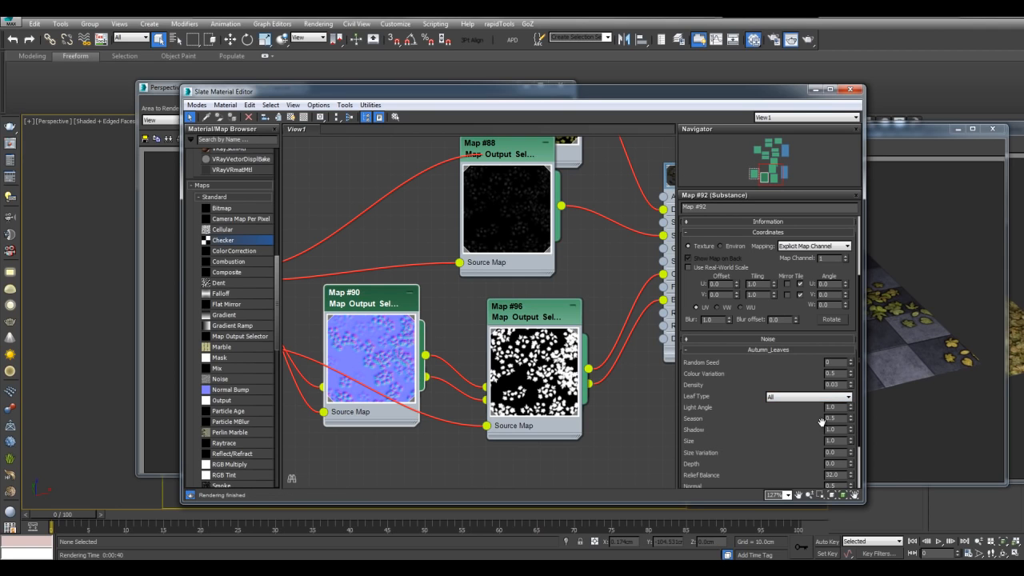
- Set Colour Variation to 0.6 and Season to 0.8, then raise Season to 1.0
click(851, 433)
double_click(839, 373)
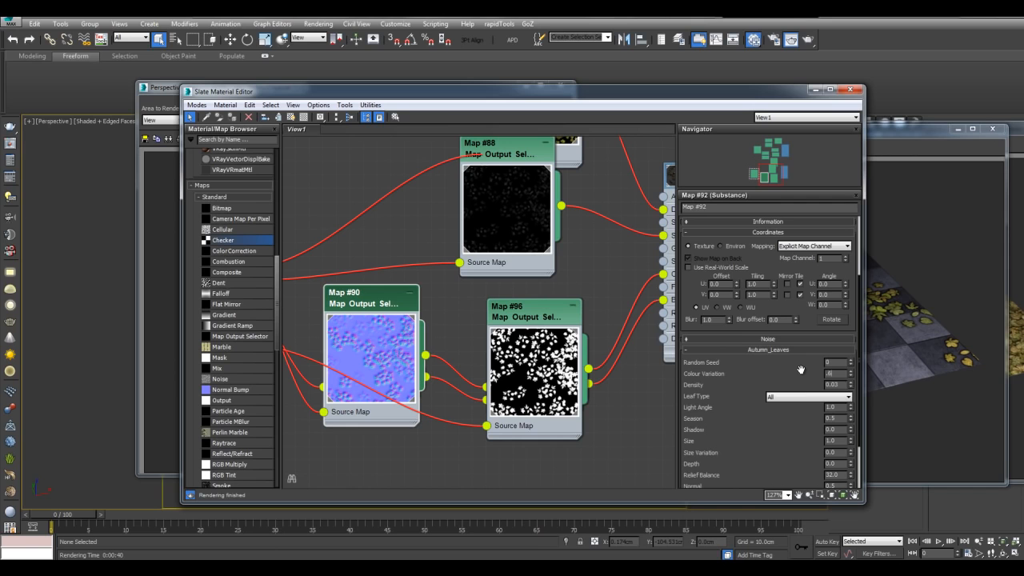
scroll(801, 369, down, 2)
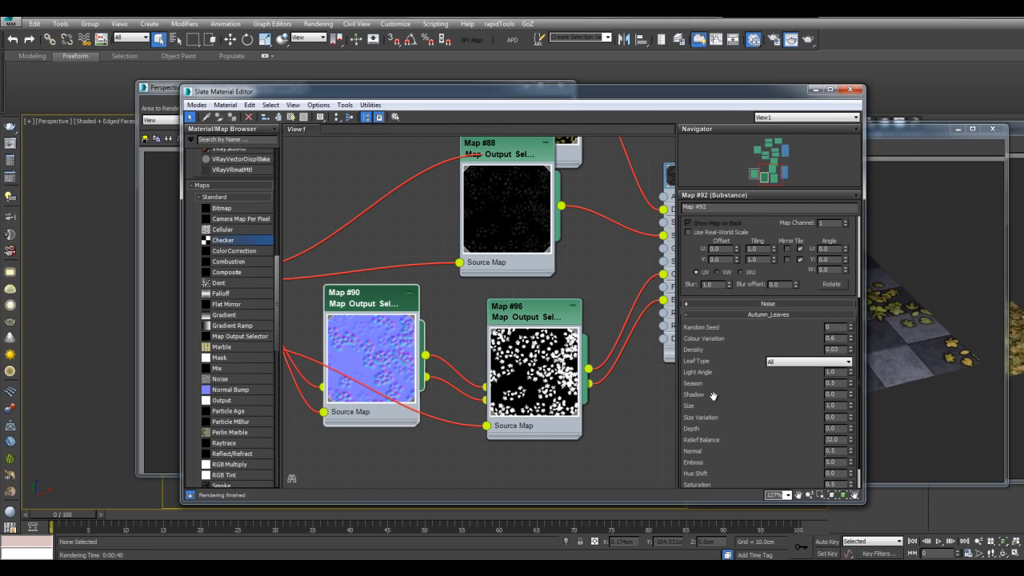
mouse_move(696, 389)
key(Return)
middle_drag(602, 253, 616, 412)
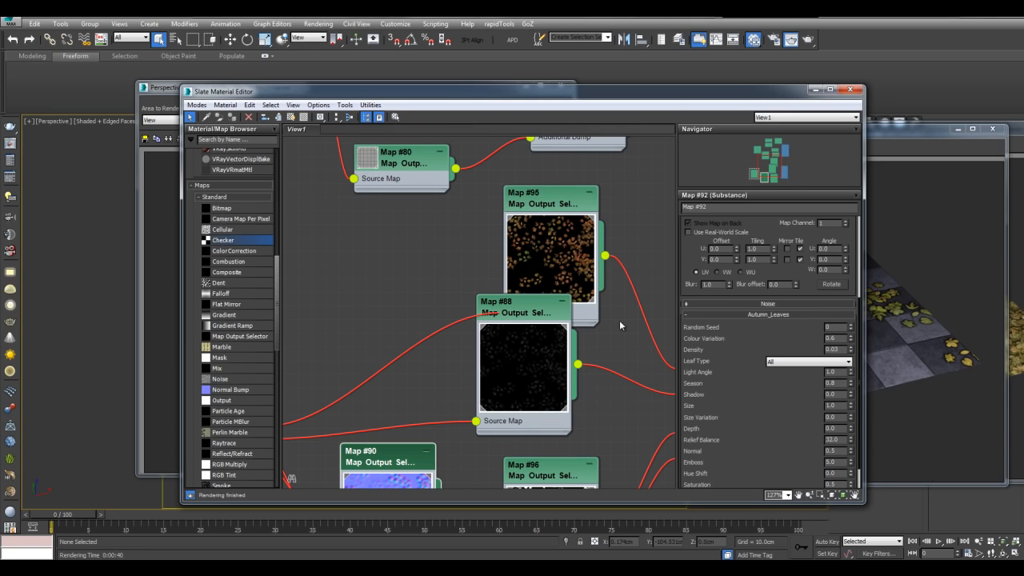
double_click(832, 383)
text(1.0)
key(Return)
- Clone the Season-adjusted render for comparison and set leaf Density back to 0.01
click(814, 90)
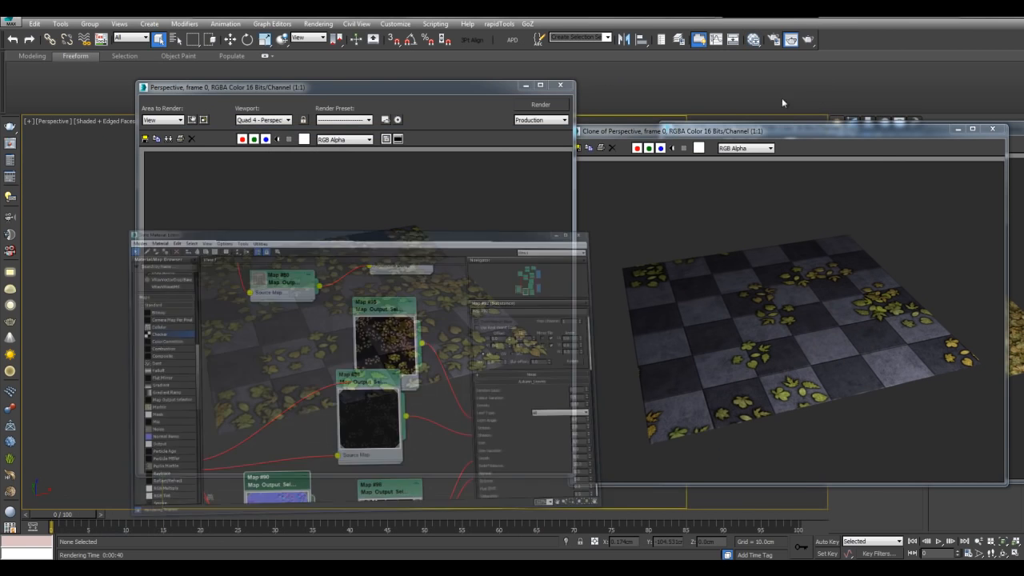
click(169, 140)
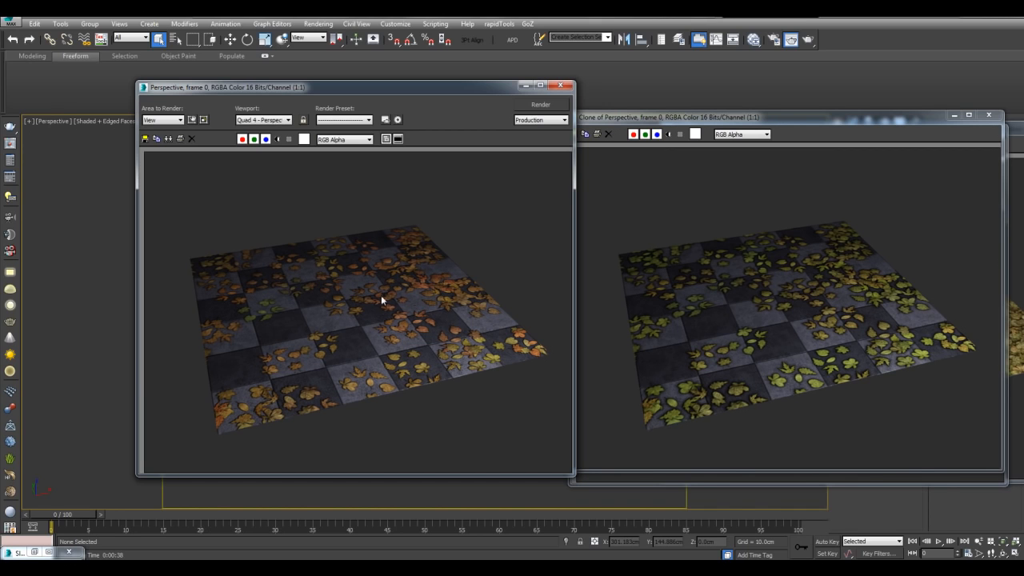
key(m)
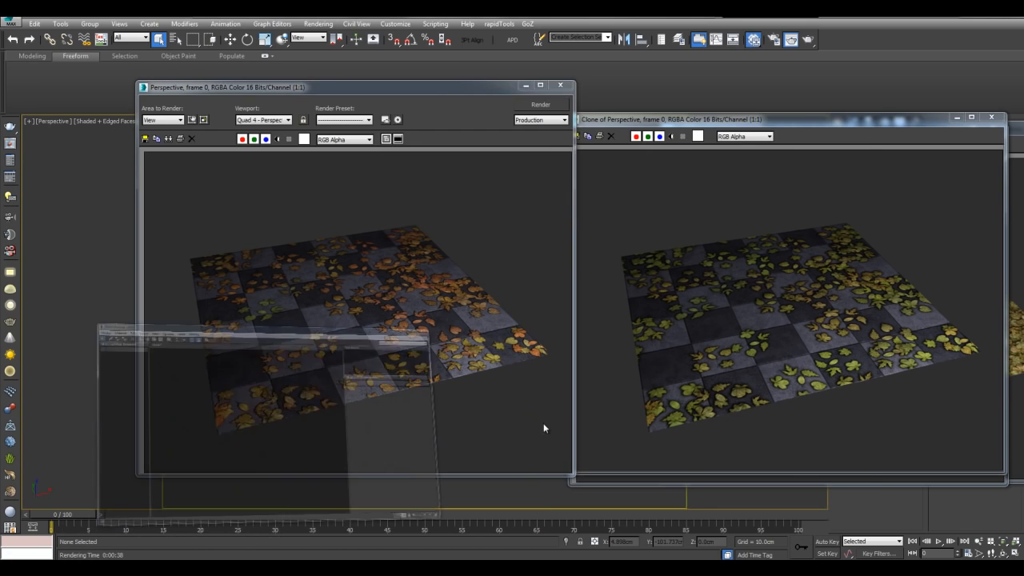
drag(844, 350, 793, 350)
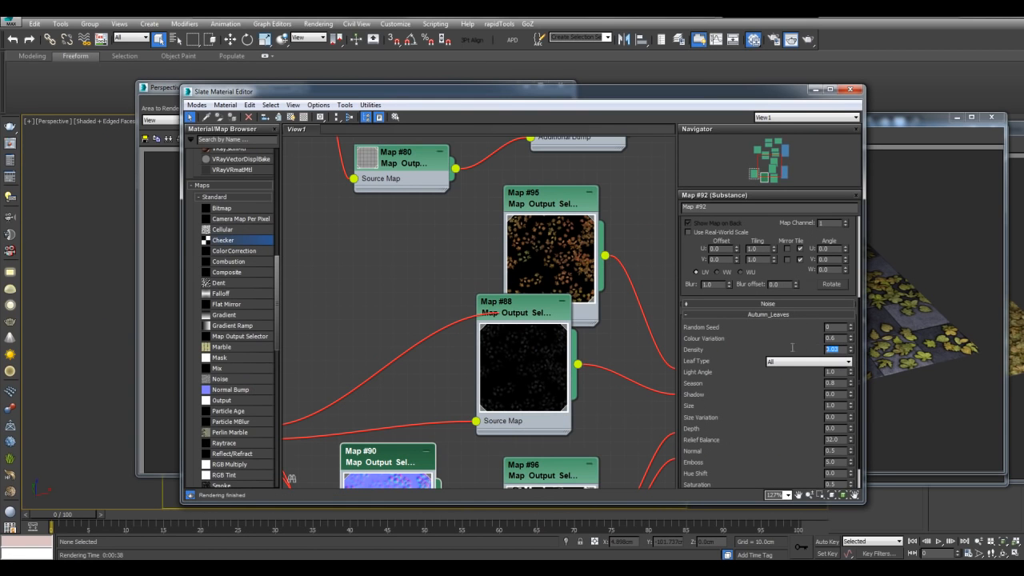
text(.)
key(Return)
middle_drag(459, 256, 435, 285)
- Close the newest clone and main render window, leaving the older comparison render zoomed in
click(816, 89)
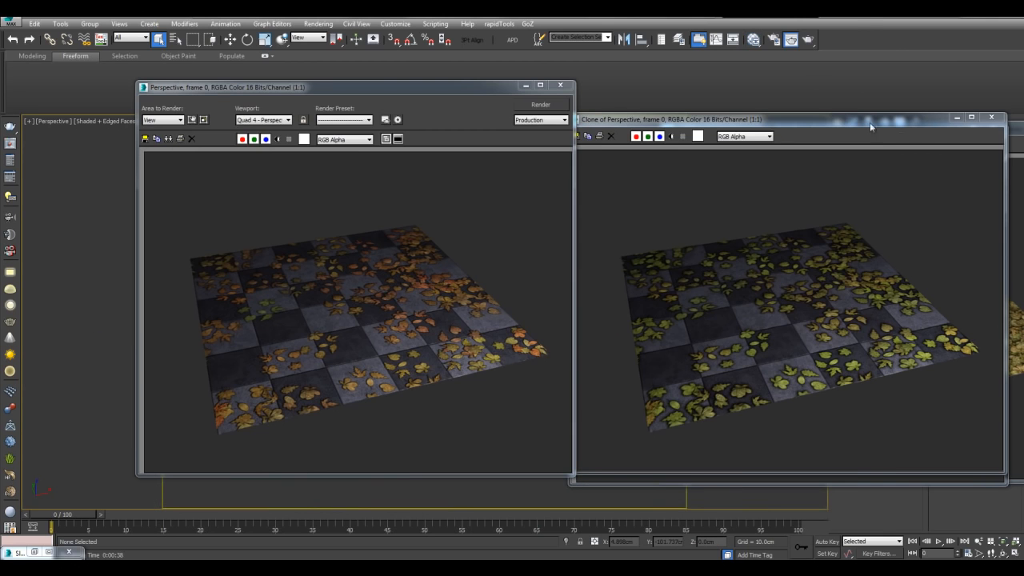
click(990, 118)
click(792, 39)
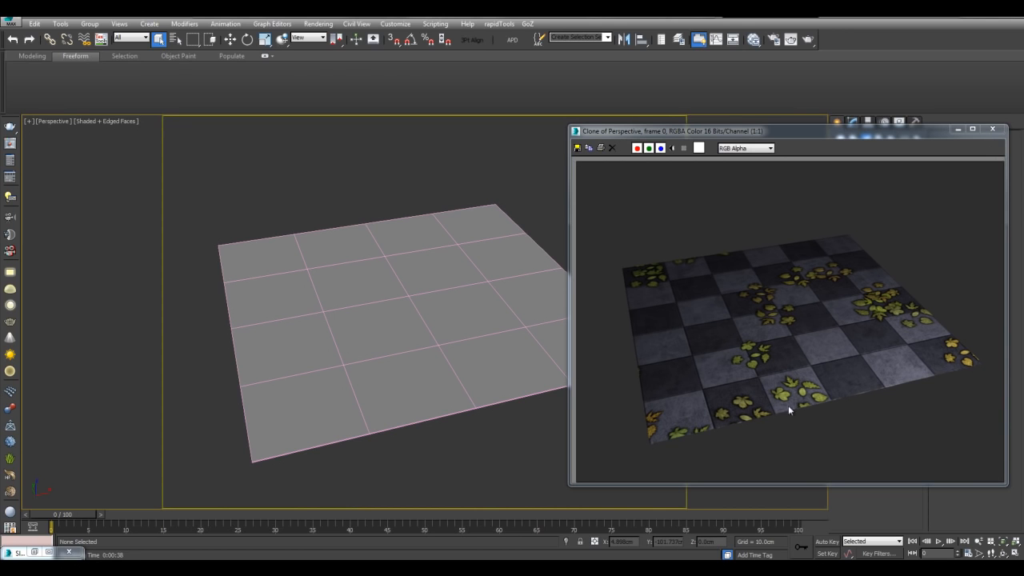
scroll(732, 256, up, 3)
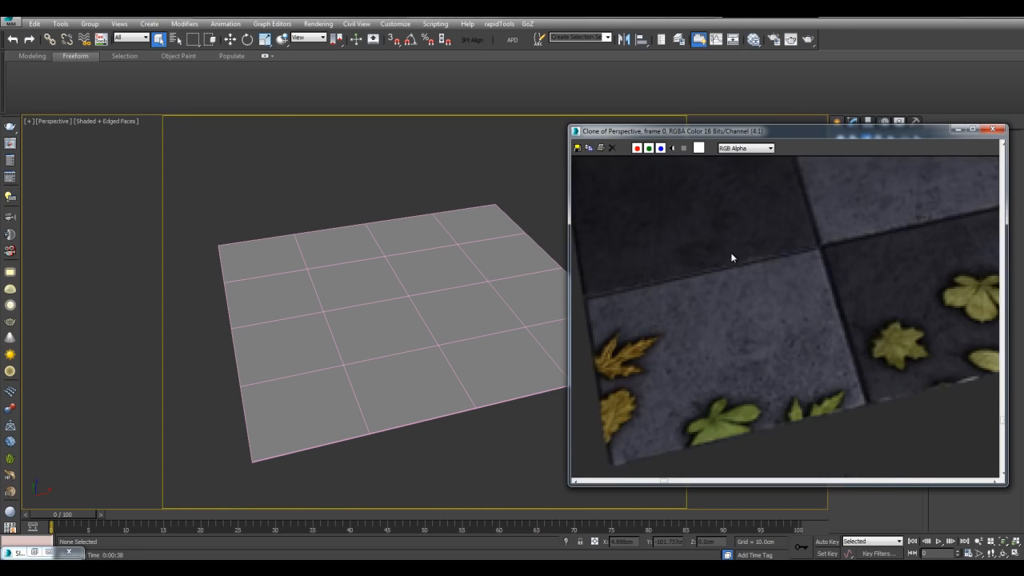
middle_drag(682, 391, 689, 365)
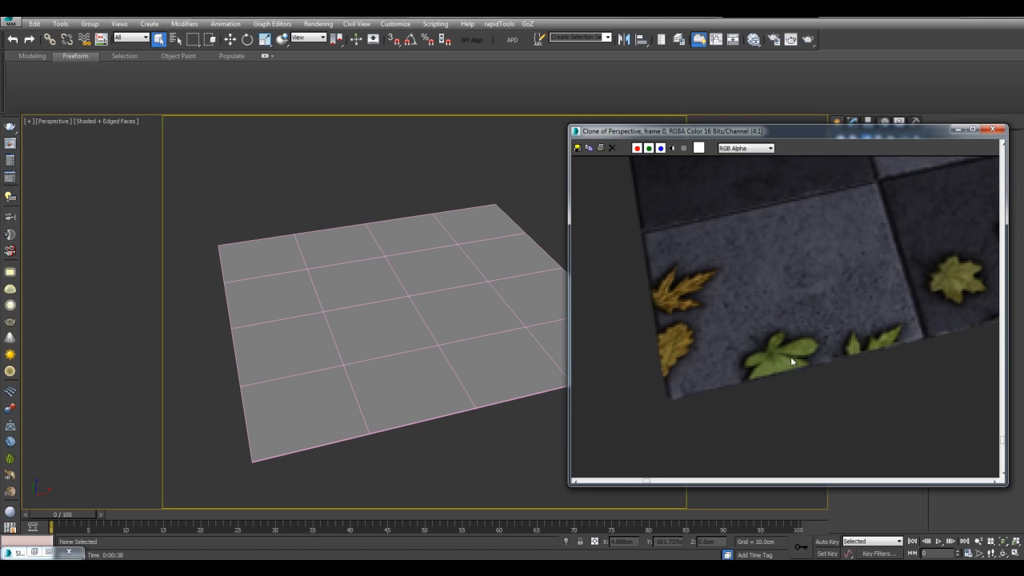
scroll(780, 344, down, 2)
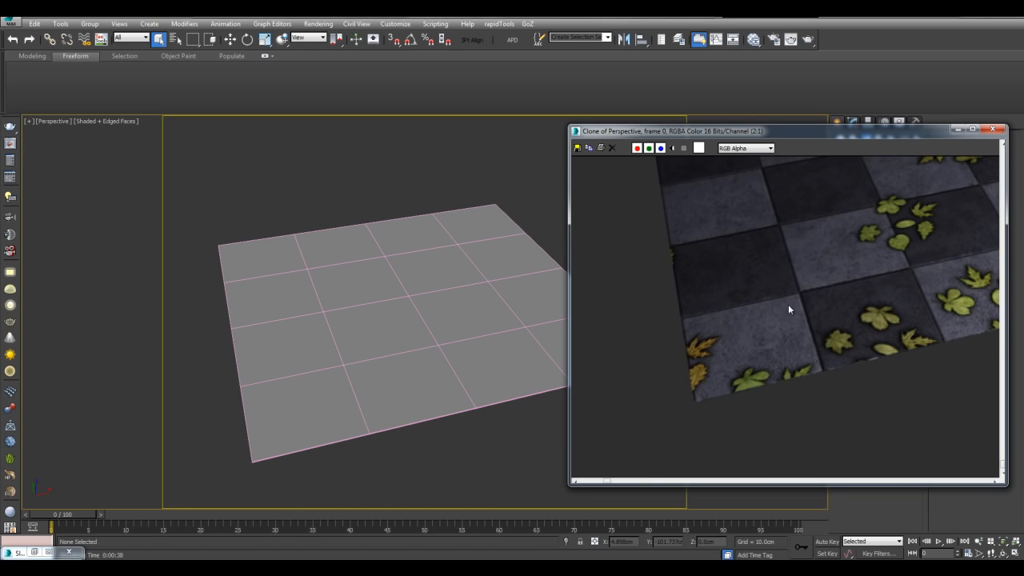
middle_drag(834, 251, 695, 340)
mouse_move(891, 326)
middle_down()
mouse_move(686, 361)
mouse_move(789, 379)
mouse_move(803, 372)
middle_up()
mouse_move(786, 301)
middle_down()
mouse_move(773, 356)
mouse_move(852, 368)
mouse_move(862, 381)
middle_up()
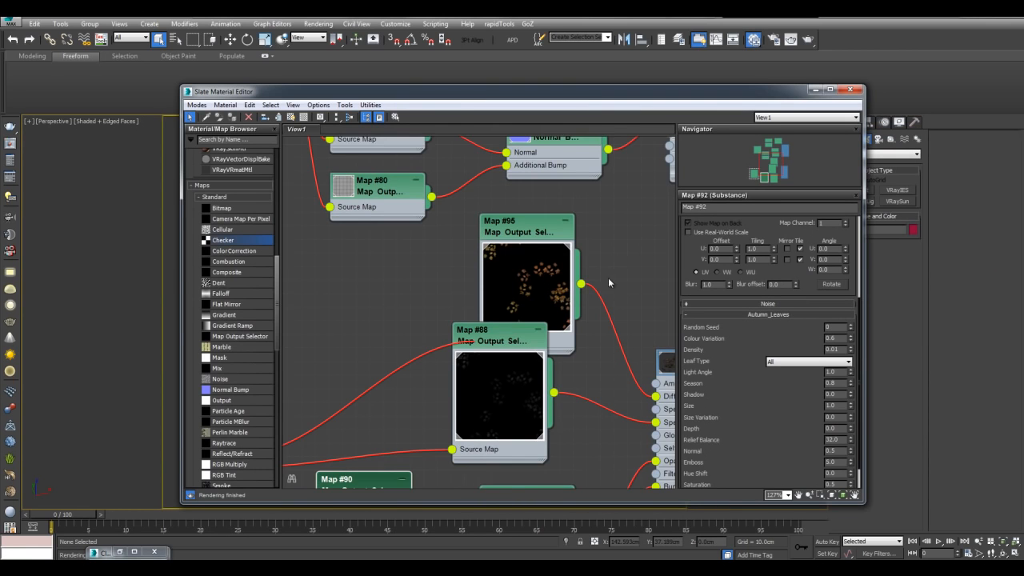
- Show the Map #95 leaf material shaded in the viewport and minimize the material editor
middle_drag(608, 278, 588, 237)
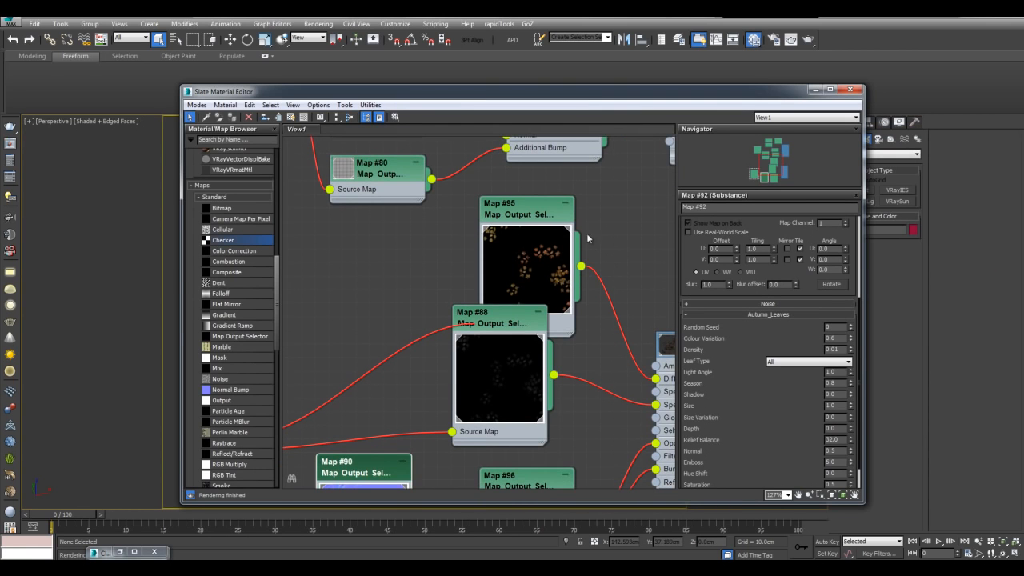
click(527, 214)
click(290, 118)
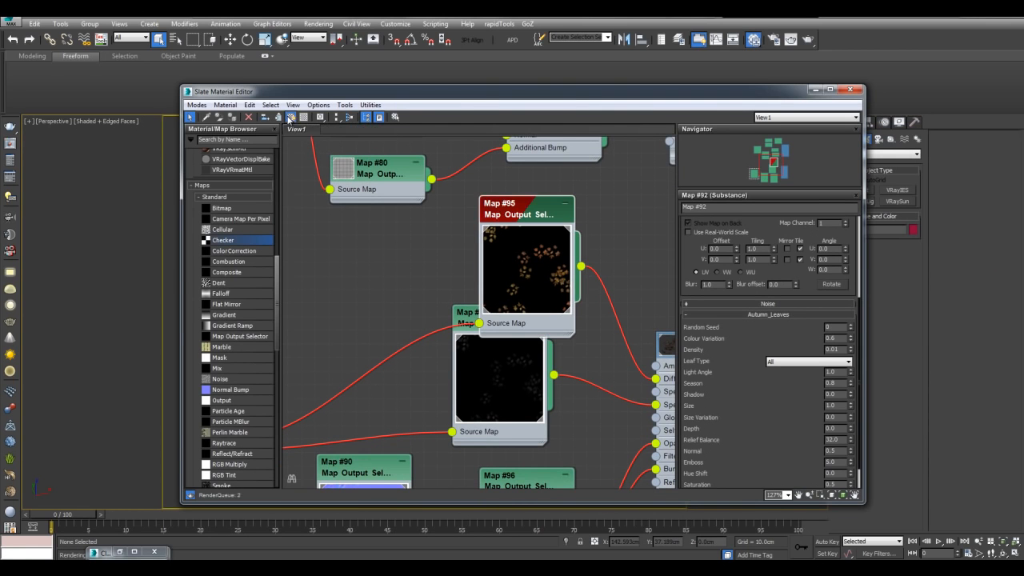
click(815, 89)
click(479, 262)
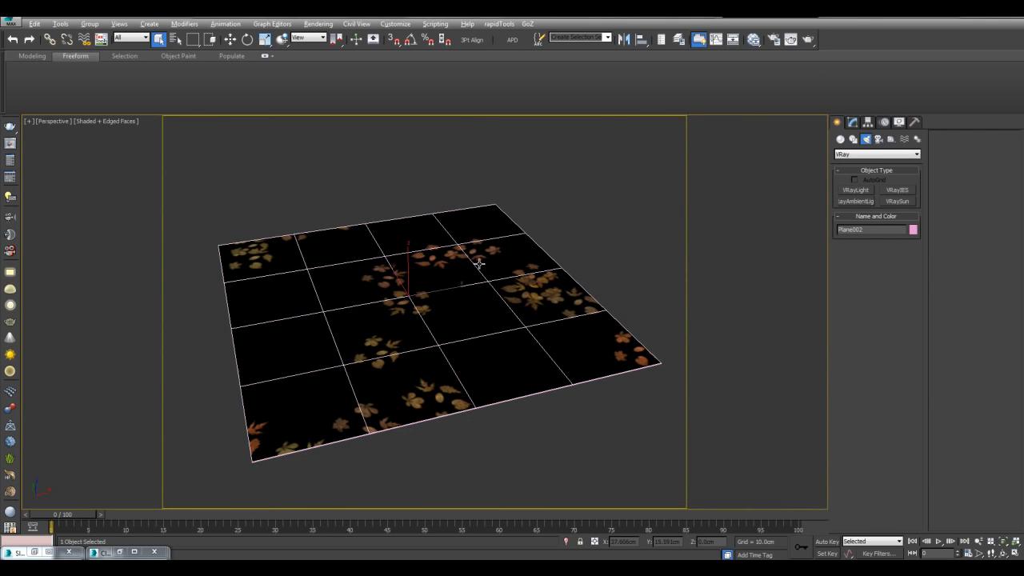
- Isolate Plane002 with Alt+Q and add an Edit Poly modifier
key(alt+q)
key(shift+f)
middle_drag(576, 231, 623, 226)
scroll(617, 258, down, 3)
click(852, 122)
click(854, 168)
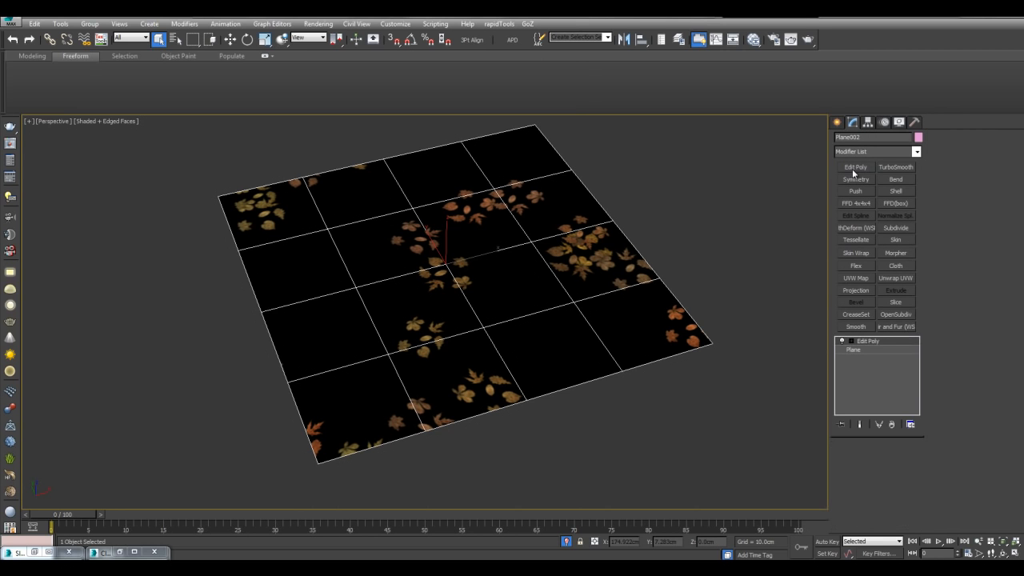
- Cut a jagged zig-zag line of new edges across Plane002 from right to left
middle_drag(597, 388, 590, 319)
scroll(590, 320, up, 4)
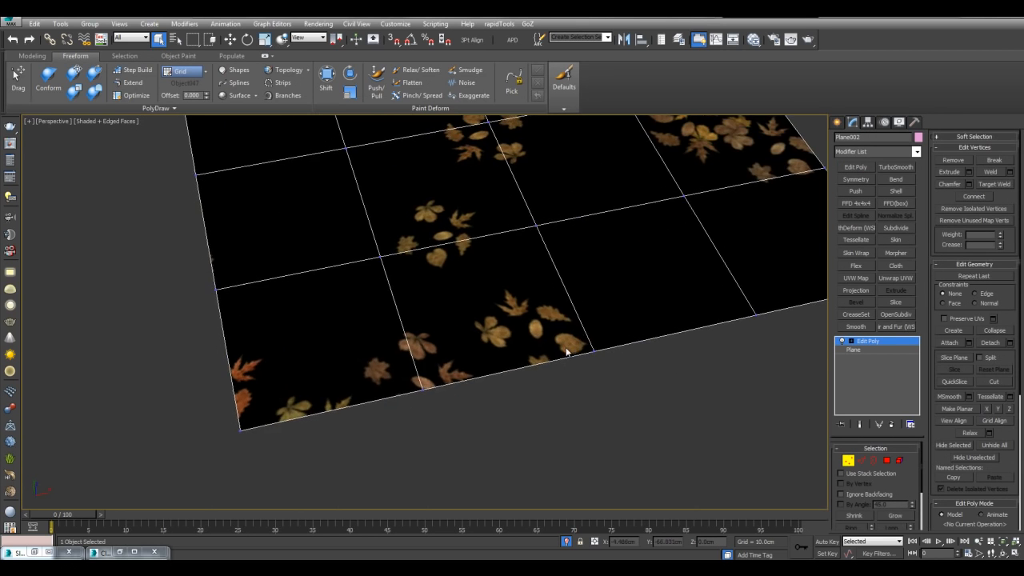
scroll(565, 352, up, 3)
key(alt+c)
click(736, 373)
click(680, 341)
click(633, 338)
click(624, 365)
click(553, 395)
click(487, 355)
click(412, 309)
click(280, 314)
click(82, 337)
right_click(82, 336)
right_click(217, 301)
- Delete the two strip polygons below the cut line
scroll(354, 303, down, 3)
key(4)
click(398, 319)
ctrl+click(477, 326)
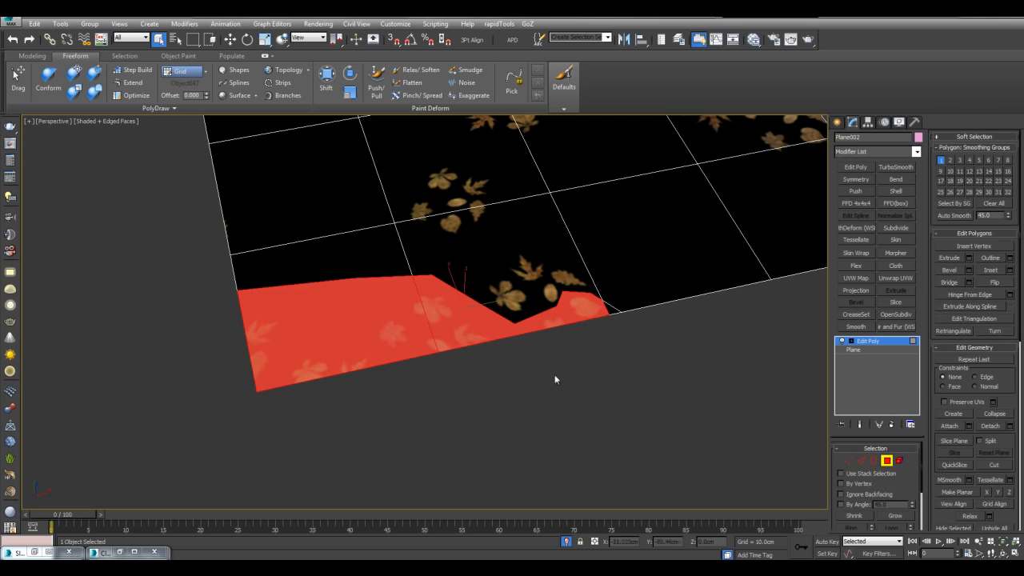
key(Delete)
- Compare trimmed and original plane by toggling Edit Poly, then delete the modifier
middle_drag(613, 308, 636, 320)
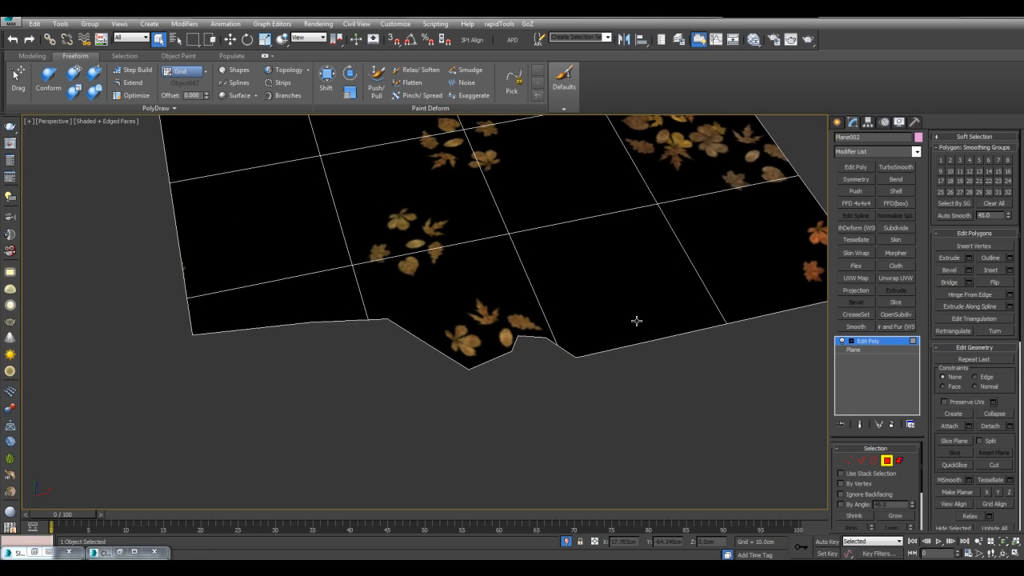
key(4)
key(F4)
scroll(543, 370, up, 3)
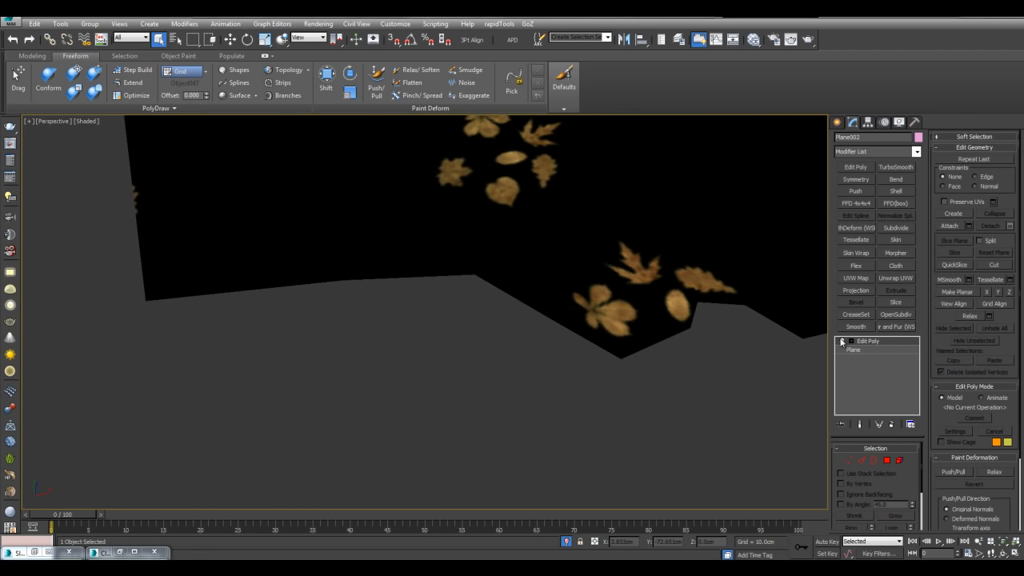
click(841, 341)
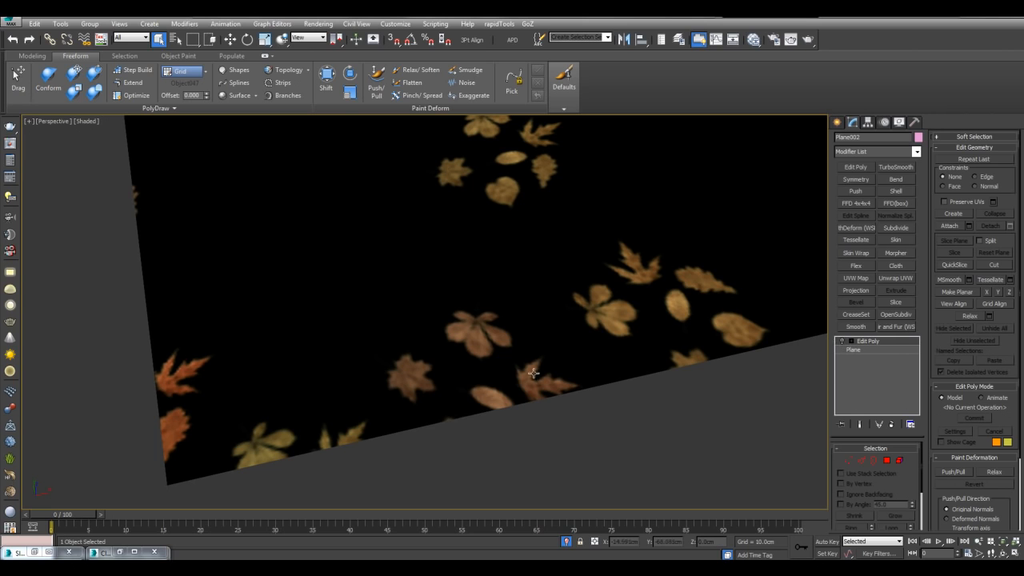
click(841, 341)
click(841, 341)
click(840, 341)
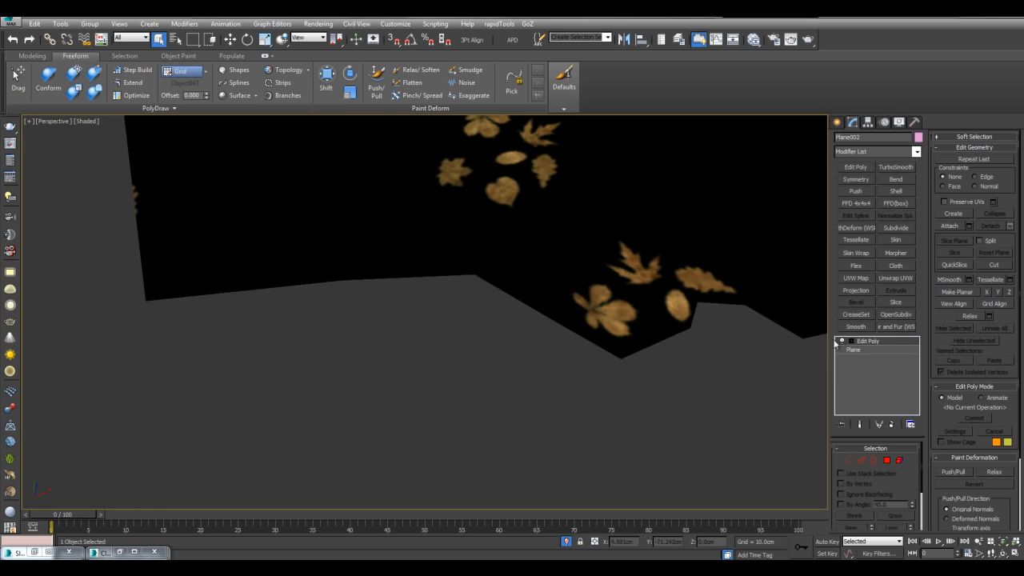
key(F4)
scroll(709, 334, down, 4)
right_click(866, 344)
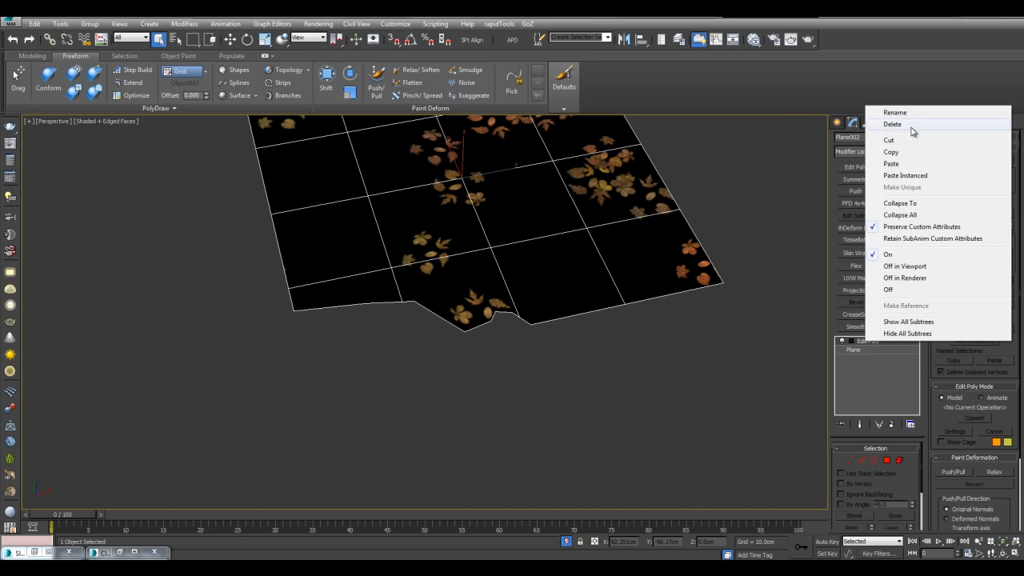
click(893, 125)
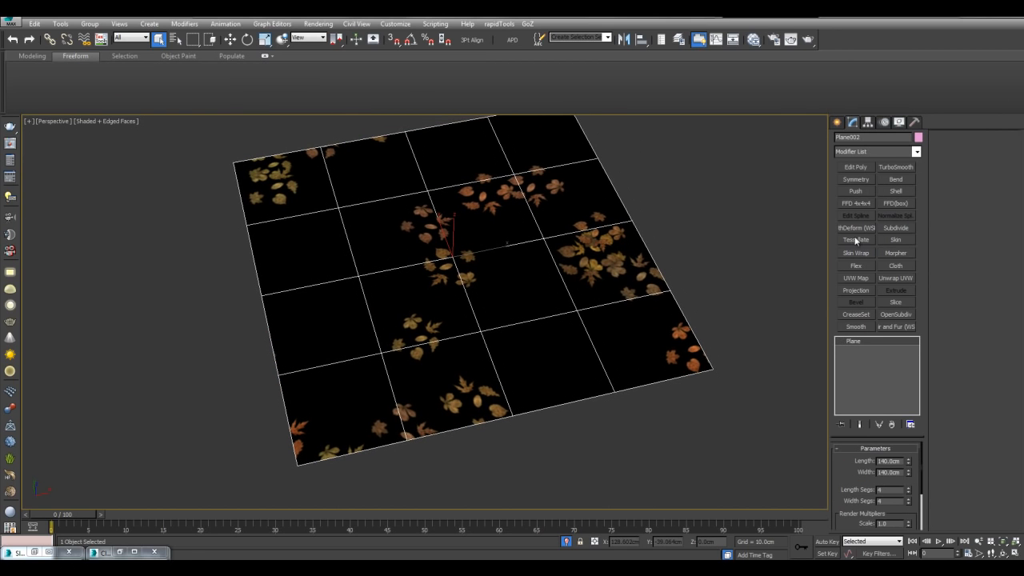
- Add a TurboSmooth modifier with 3 iterations to the leaf plane
click(896, 167)
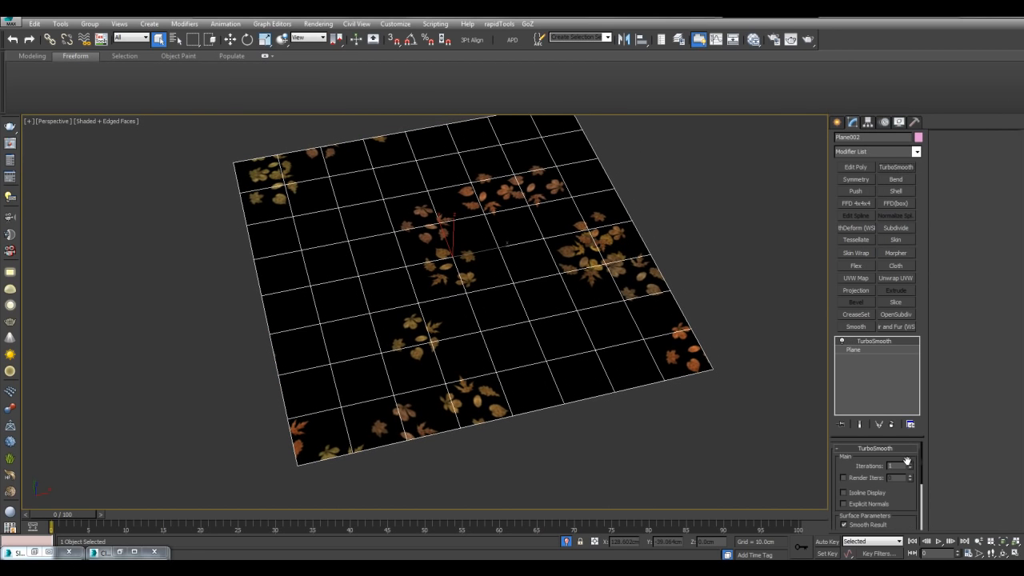
click(909, 463)
click(911, 464)
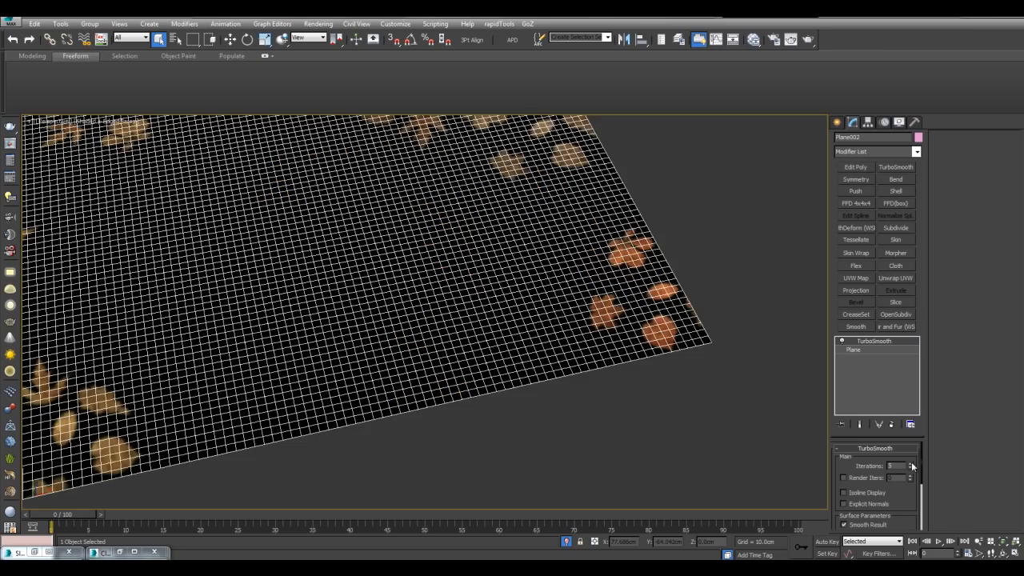
middle_drag(746, 417, 717, 450)
mouse_move(769, 321)
middle_down()
mouse_move(770, 352)
mouse_move(766, 327)
middle_up()
- Add Edit Poly above TurboSmooth and delete paint-selected polygons along the right edge
click(855, 167)
middle_drag(752, 181, 725, 229)
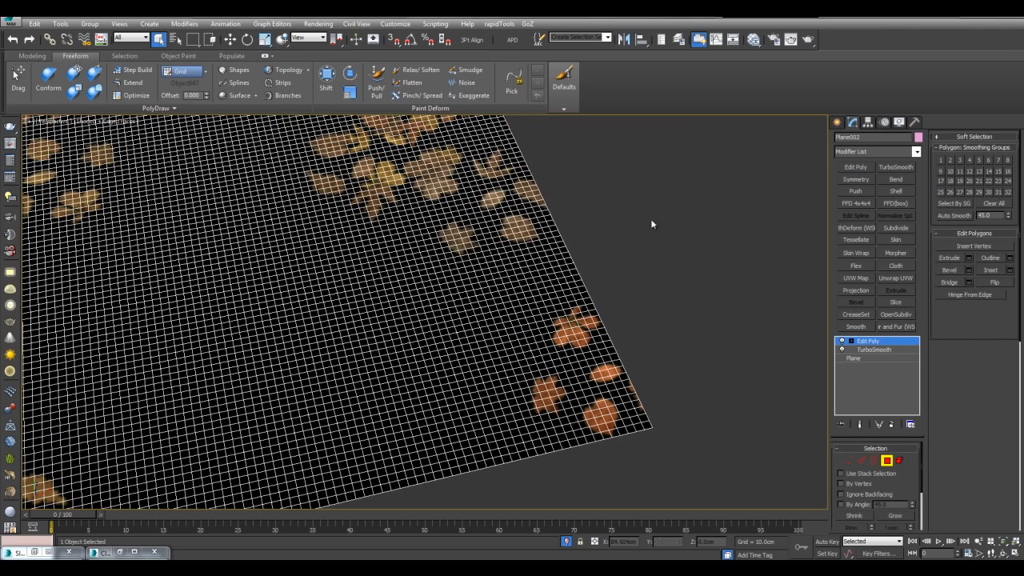
click(192, 41)
drag(192, 42, 193, 123)
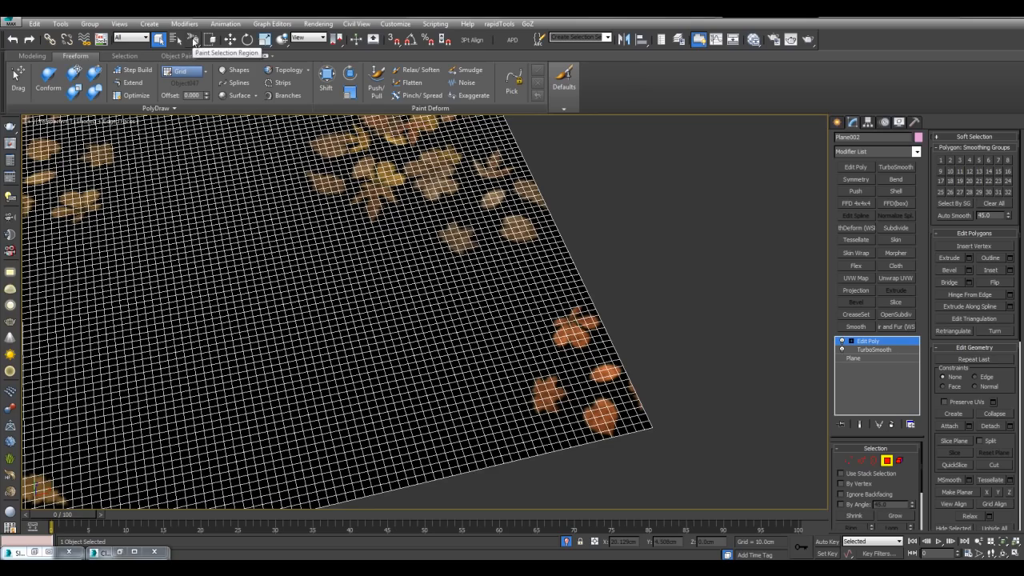
scroll(615, 291, up, 8)
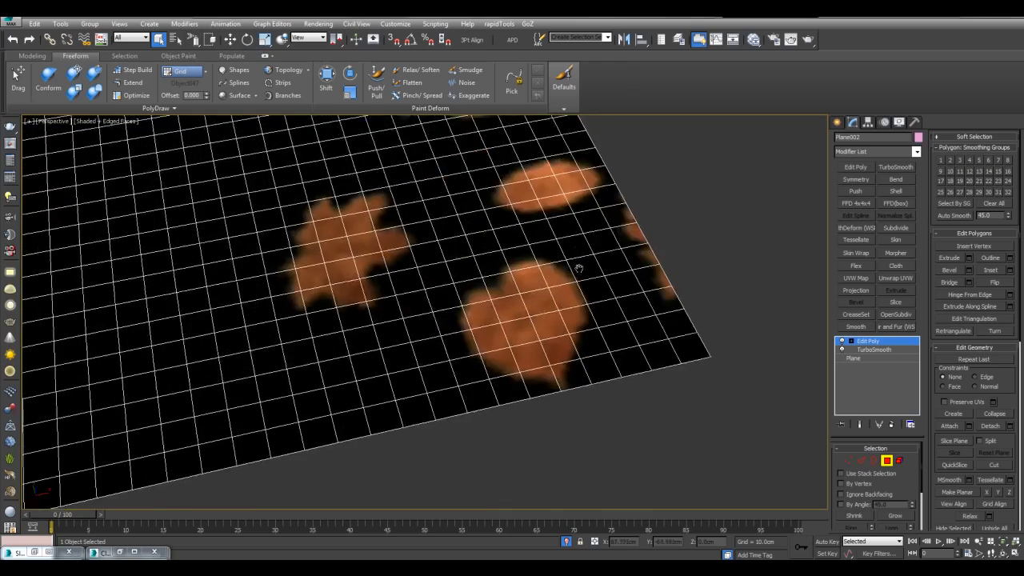
middle_drag(580, 269, 551, 313)
mouse_move(567, 313)
mouse_down()
mouse_move(597, 393)
mouse_move(582, 342)
mouse_up()
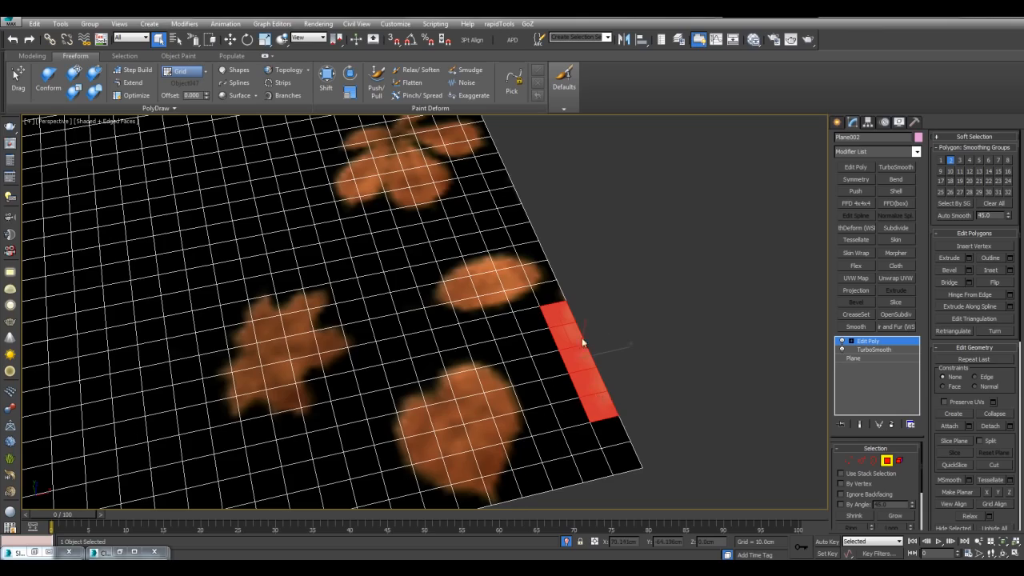
key(Delete)
- Paint-select and delete more polygons along the right and top edges
scroll(542, 290, down, 7)
middle_drag(541, 291, 519, 357)
scroll(539, 308, up, 6)
middle_drag(539, 307, 550, 346)
mouse_move(551, 346)
mouse_down()
mouse_move(512, 320)
mouse_move(533, 309)
mouse_up()
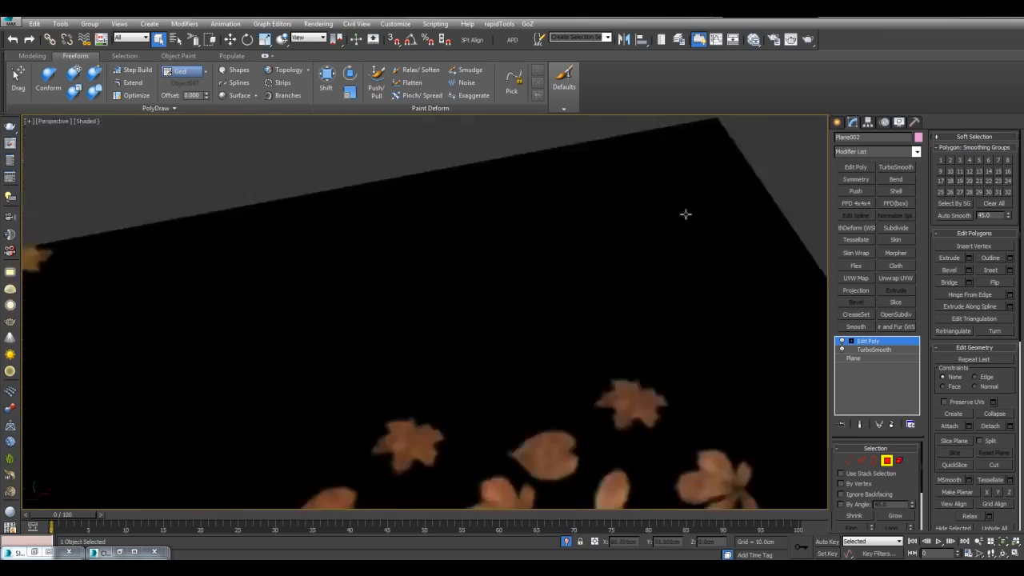
mouse_move(592, 228)
mouse_down()
mouse_move(621, 213)
mouse_move(612, 232)
mouse_up()
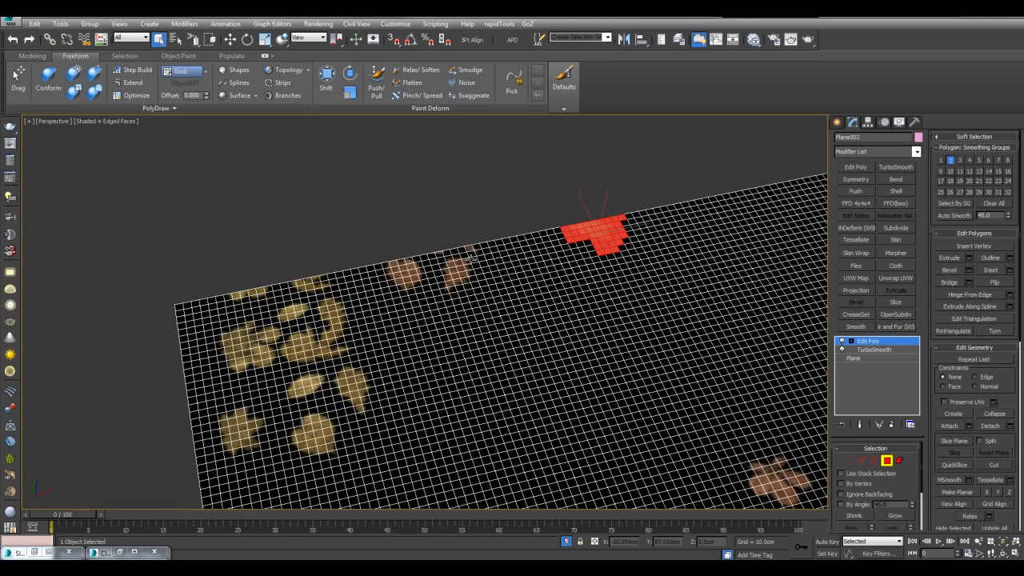
drag(472, 261, 220, 305)
key(Delete)
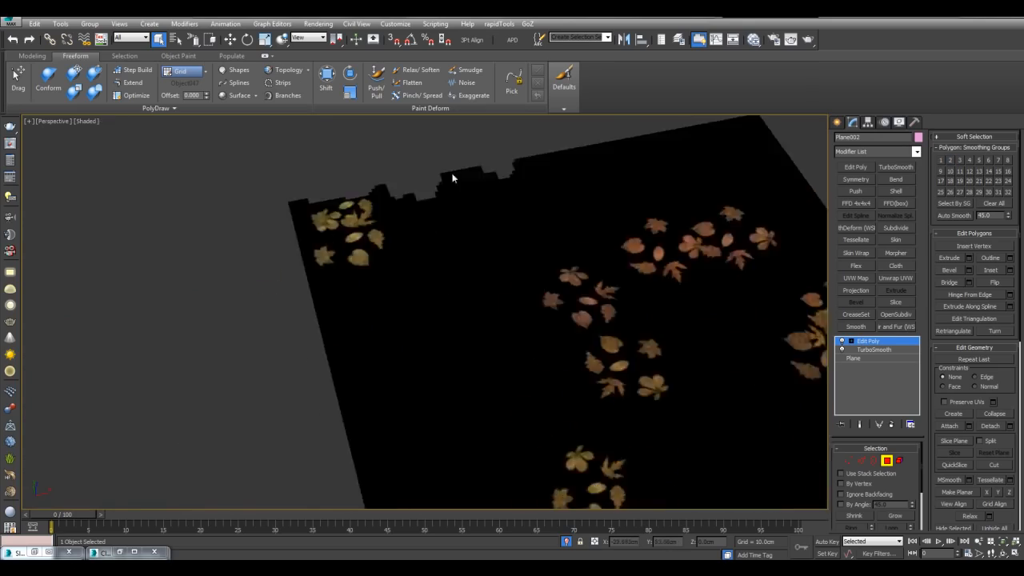
- Paint-select and delete patches along the left edge and near the bottom
drag(370, 228, 380, 268)
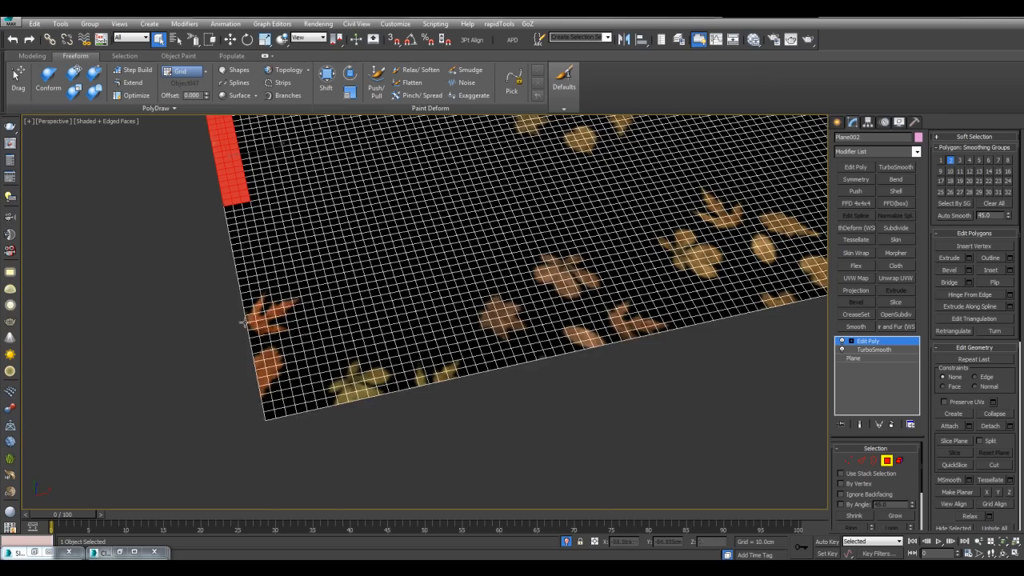
drag(244, 322, 339, 328)
drag(477, 391, 544, 362)
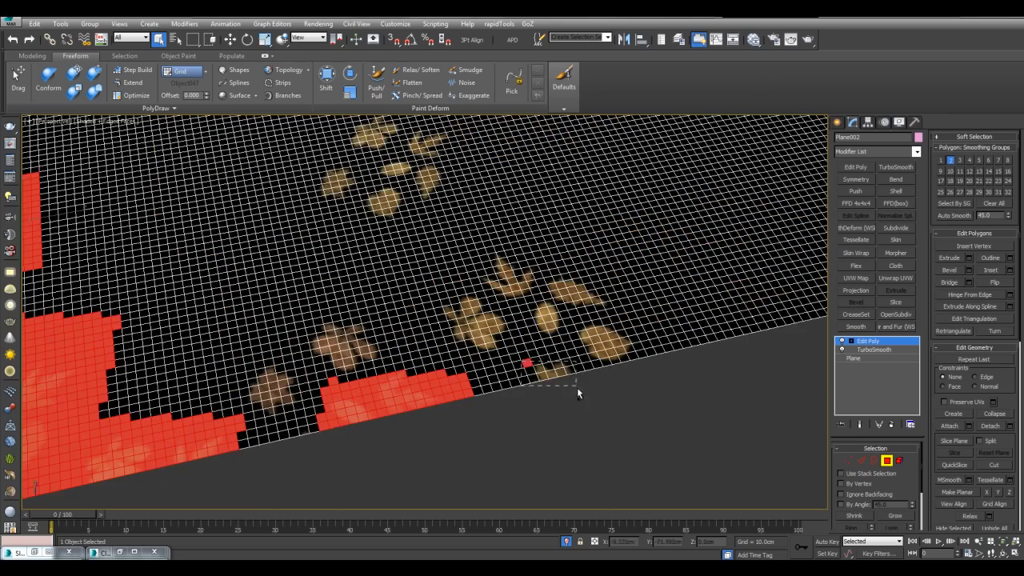
key(Delete)
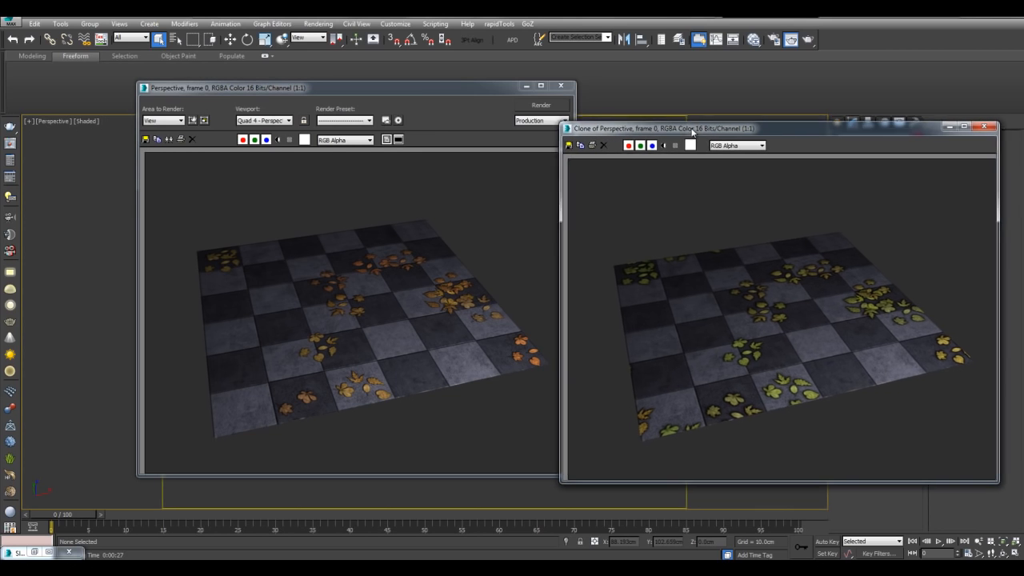
- Zoom the Perspective render to the floor's top-left corner, then pan the viewport across the leaf plane
scroll(681, 371, up, 4)
scroll(761, 272, down, 3)
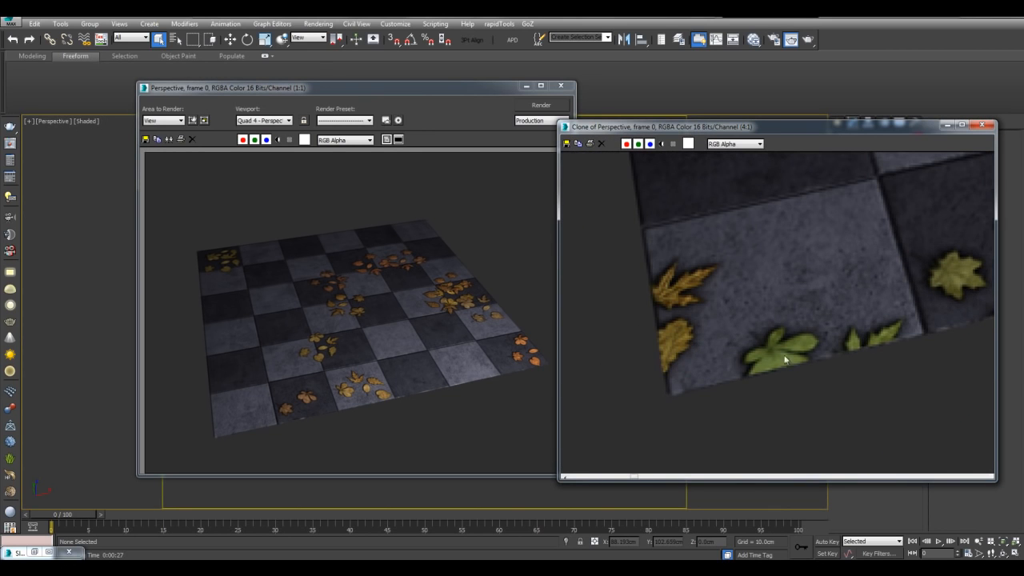
click(298, 337)
scroll(312, 316, up, 2)
middle_drag(312, 316, 345, 272)
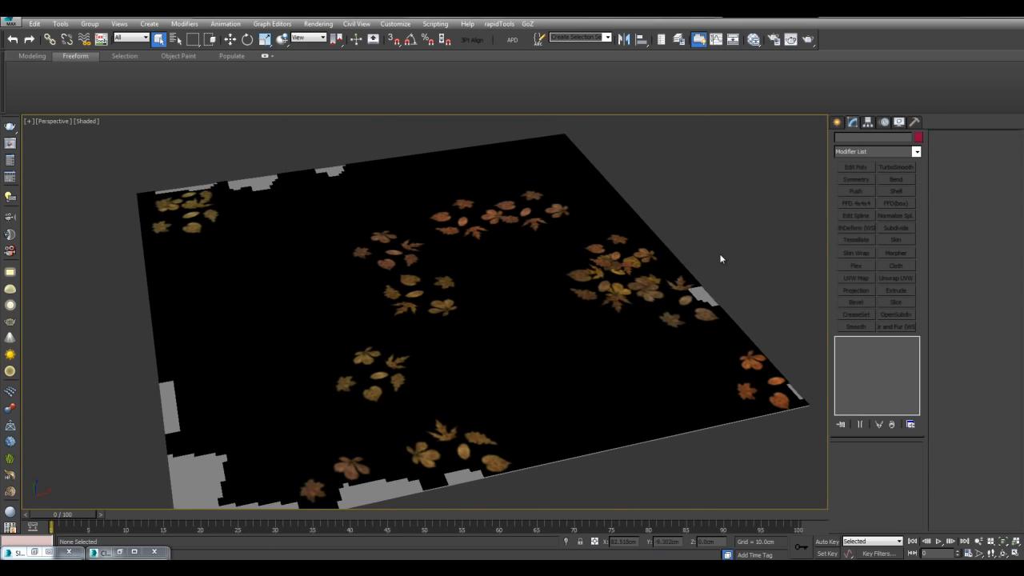
middle_drag(721, 259, 709, 243)
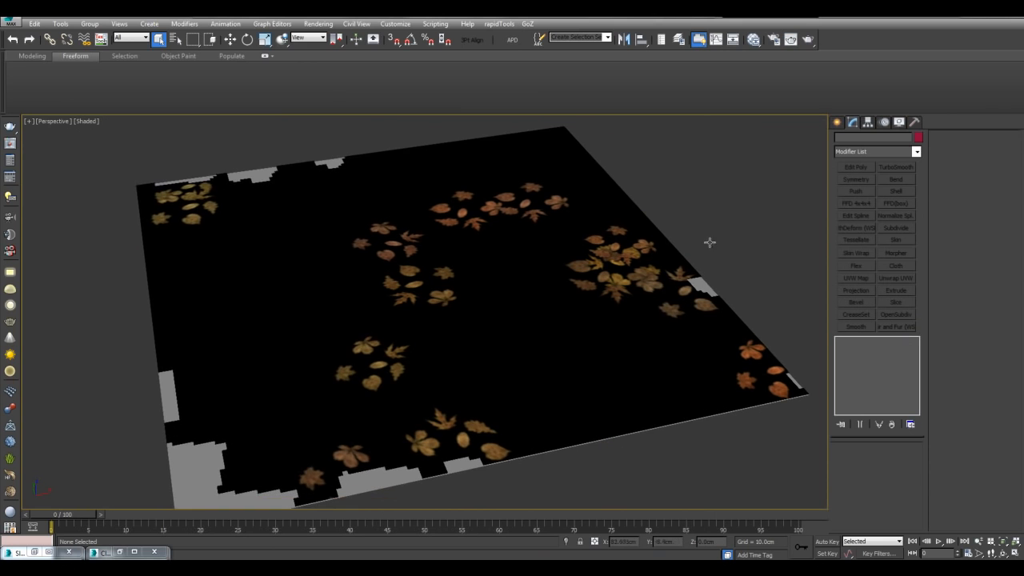
- Copy the trimmed leaf plane as Plane003 and rotate it about 97° around Z
middle_drag(523, 254, 536, 286)
scroll(539, 271, down, 3)
scroll(530, 304, up, 3)
click(530, 306)
key(w)
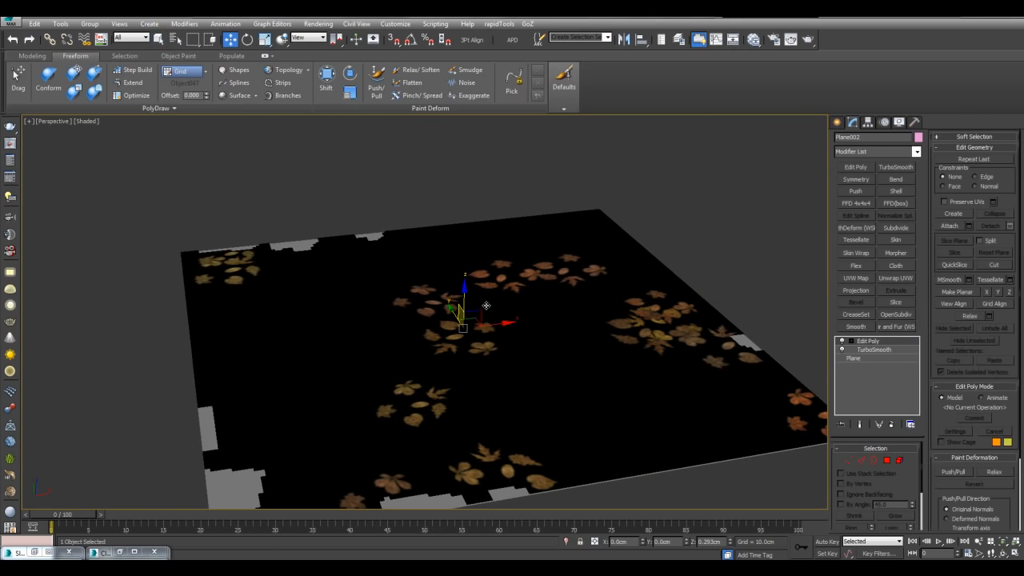
key(ctrl+v)
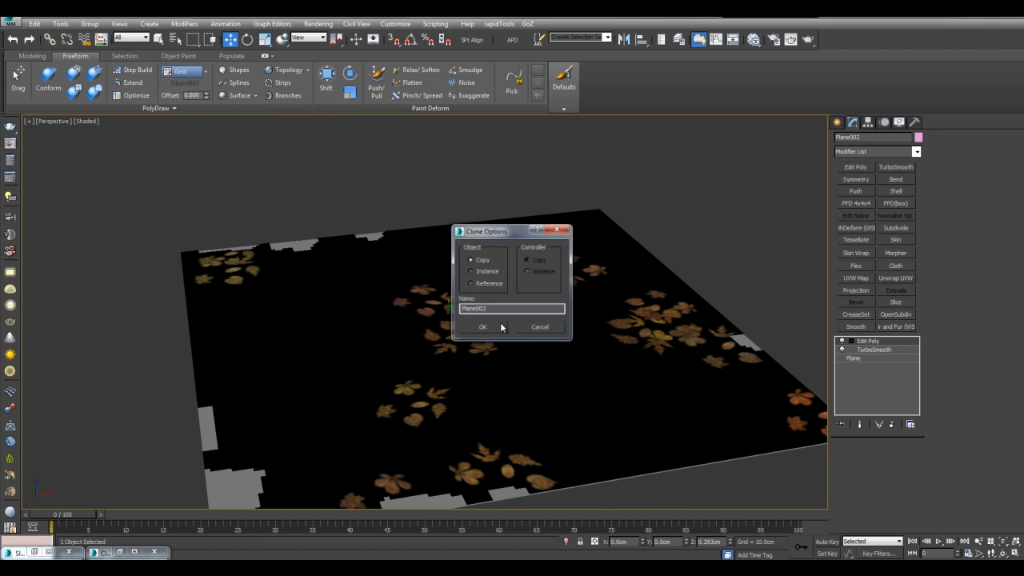
click(496, 325)
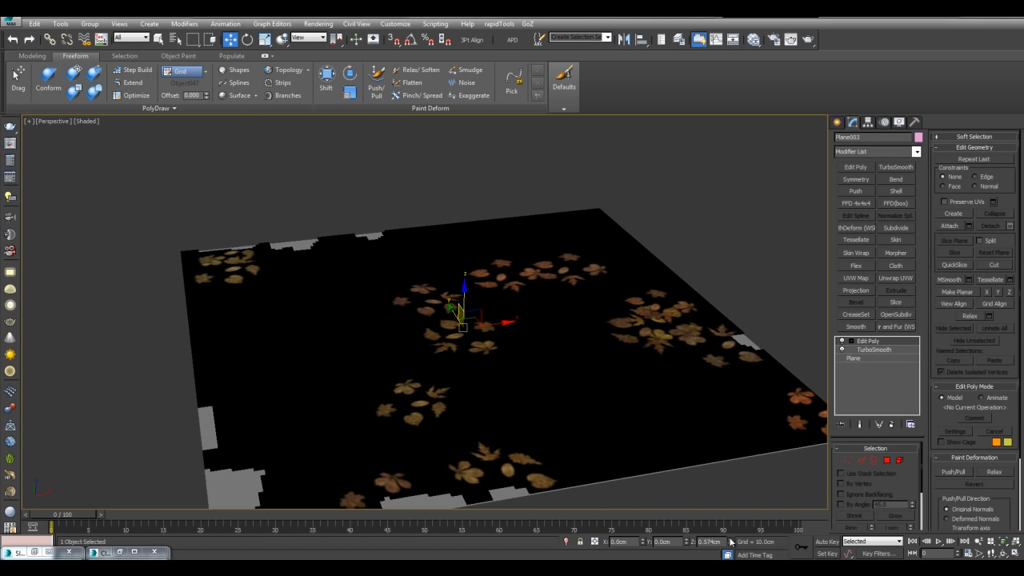
key(e)
drag(461, 344, 565, 337)
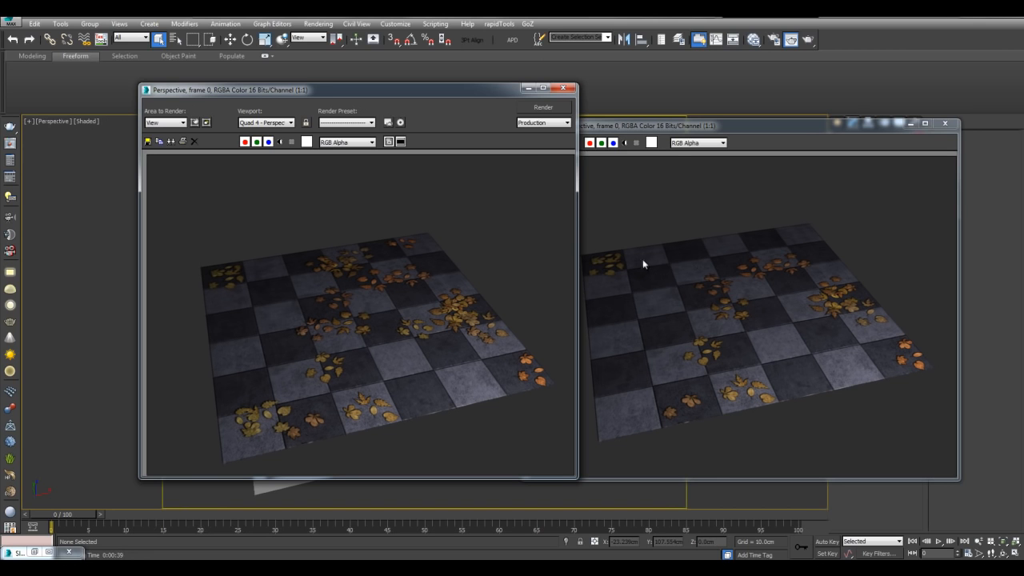
click(530, 89)
click(399, 455)
key(F4)
key(F4)
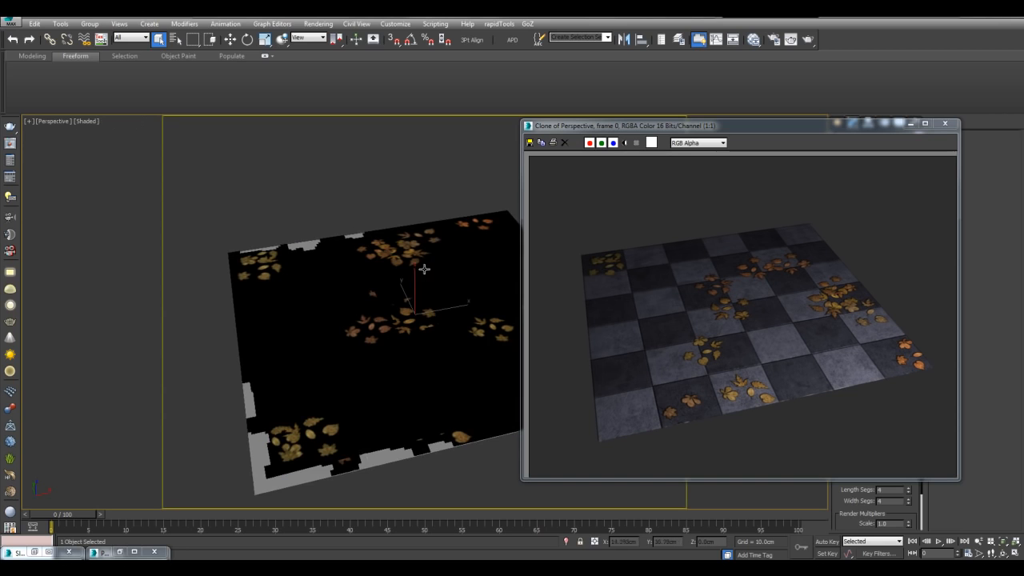
click(434, 190)
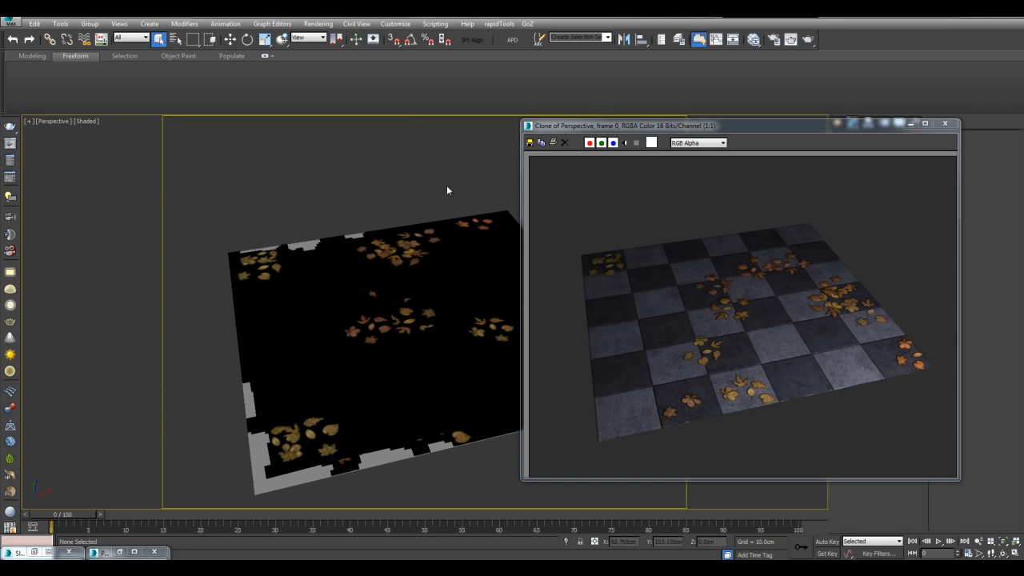
click(787, 41)
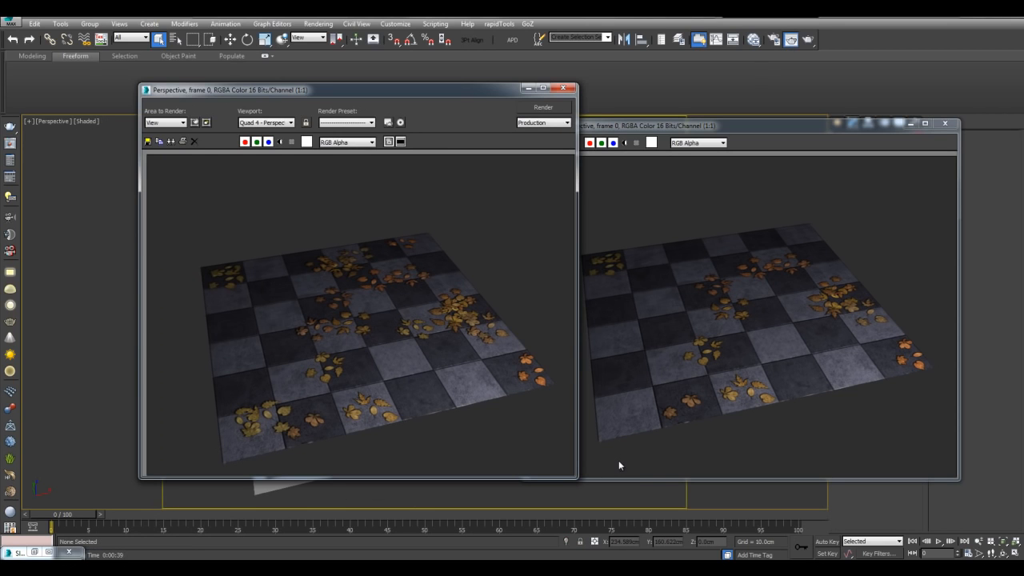